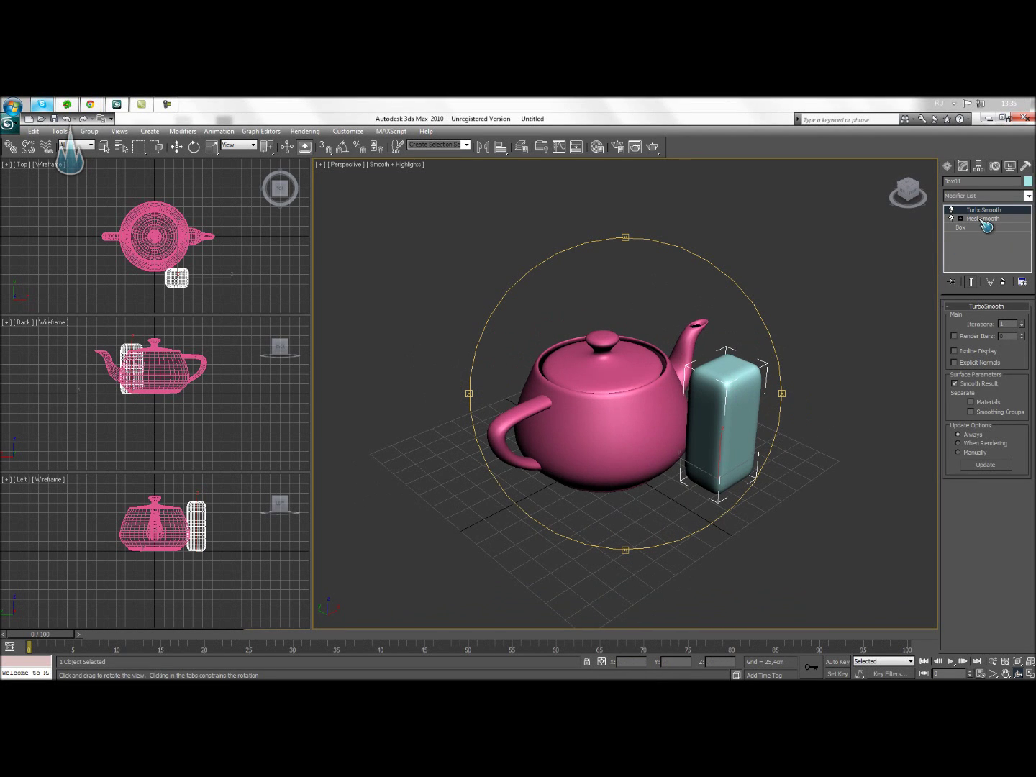
# Step: Toggle the box's MeshSmooth effect and review the MeshSmooth and TurboSmooth settings
pyautogui.moveTo(658, 382); pyautogui.dragTo(593, 372)
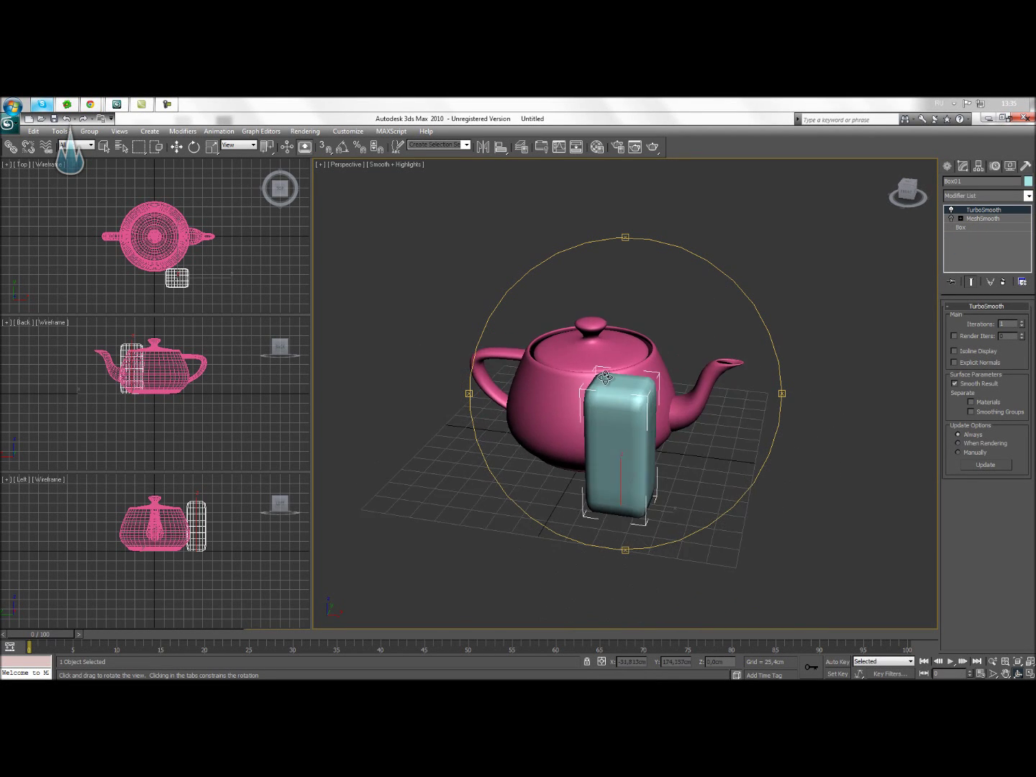
pyautogui.click(950, 218)
pyautogui.click(952, 217)
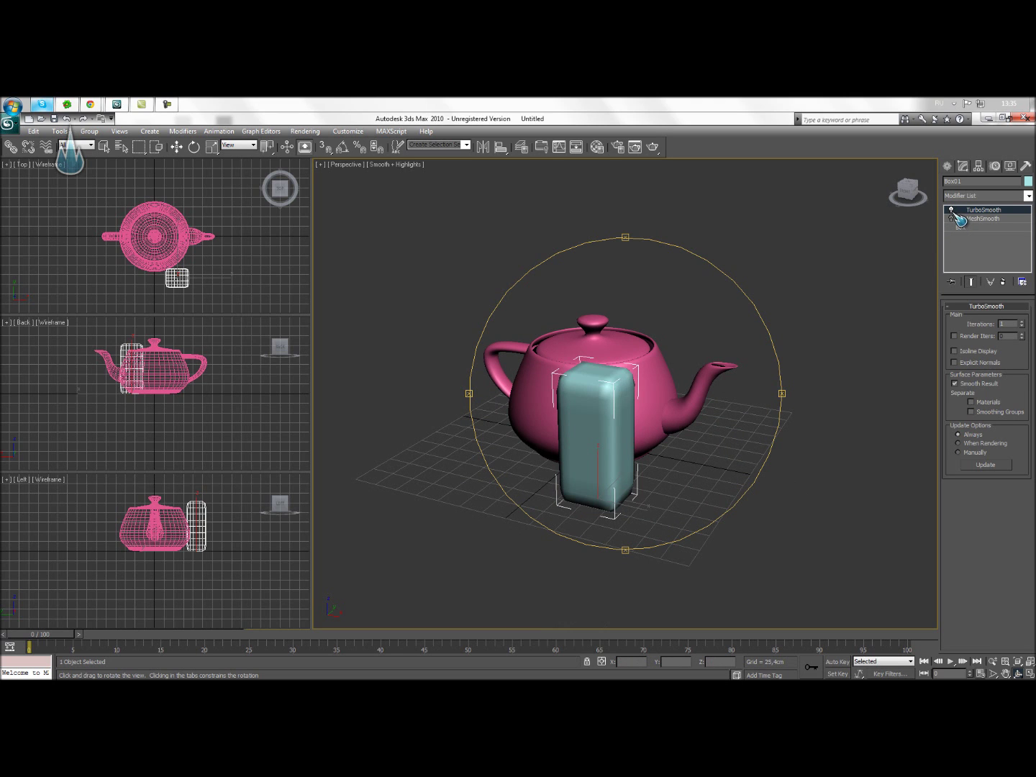
pyautogui.moveTo(631, 420); pyautogui.dragTo(631, 419)
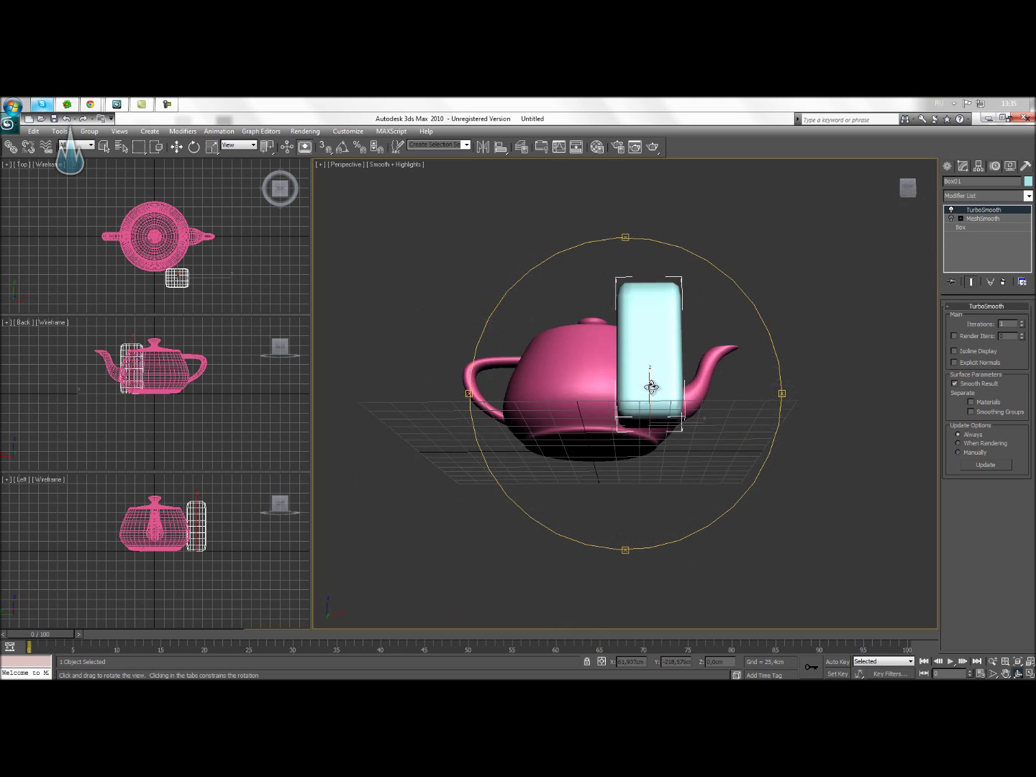
pyautogui.click(997, 217)
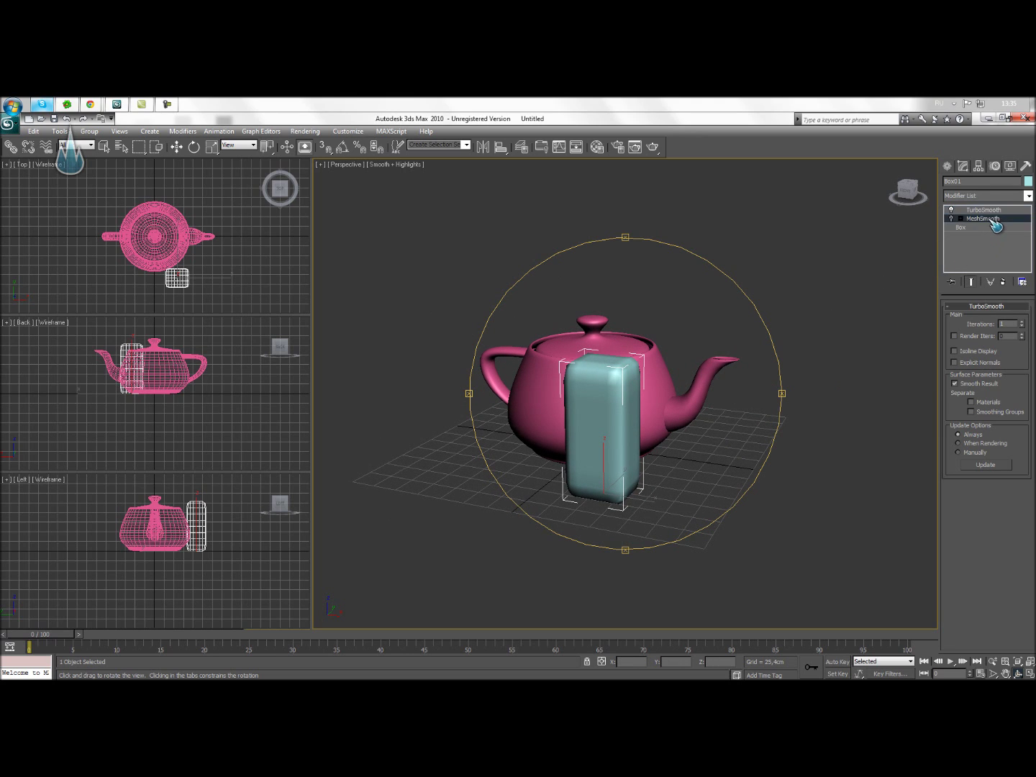
pyautogui.click(998, 211)
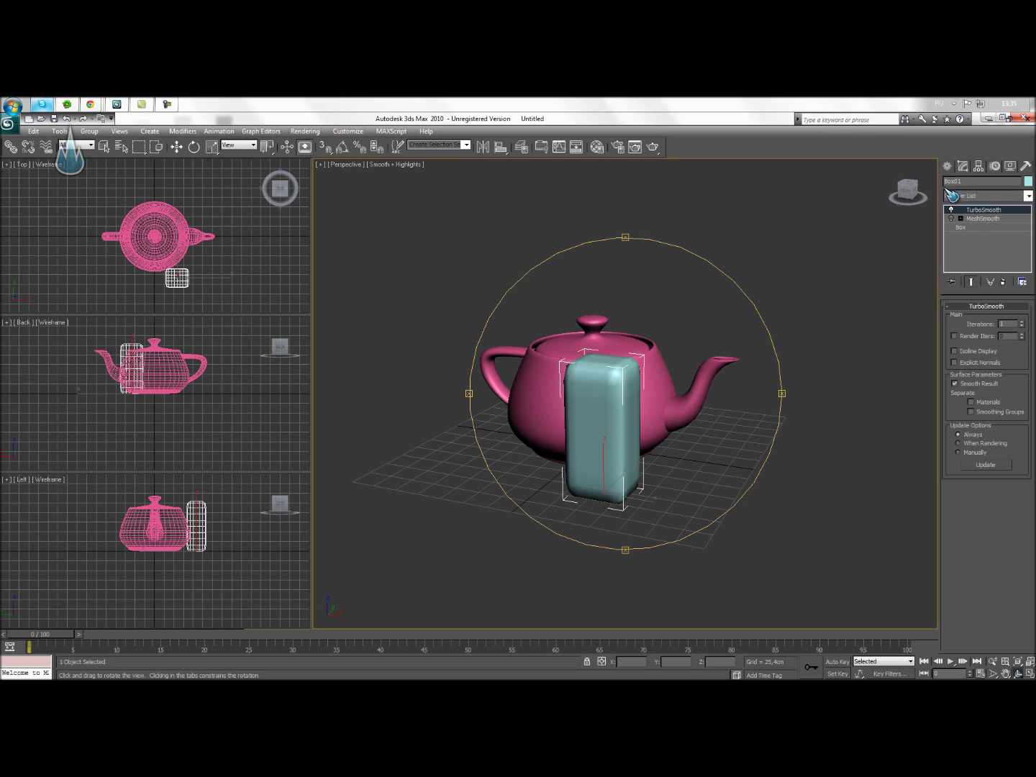
pyautogui.click(952, 218)
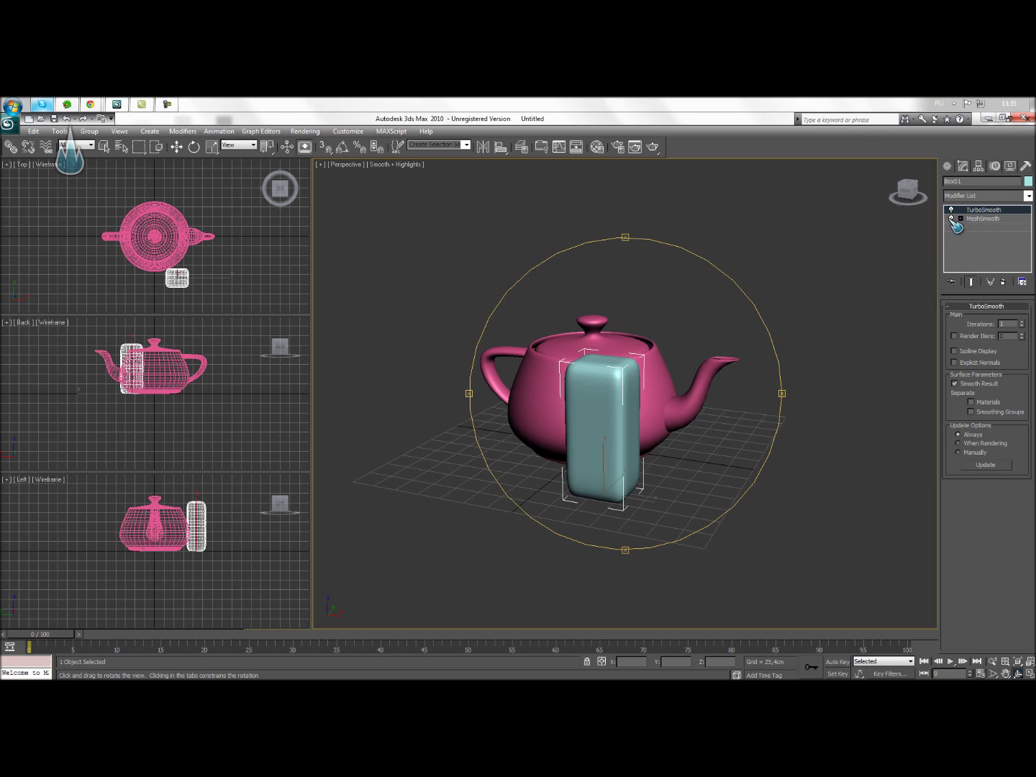
pyautogui.moveTo(743, 455); pyautogui.dragTo(793, 456)
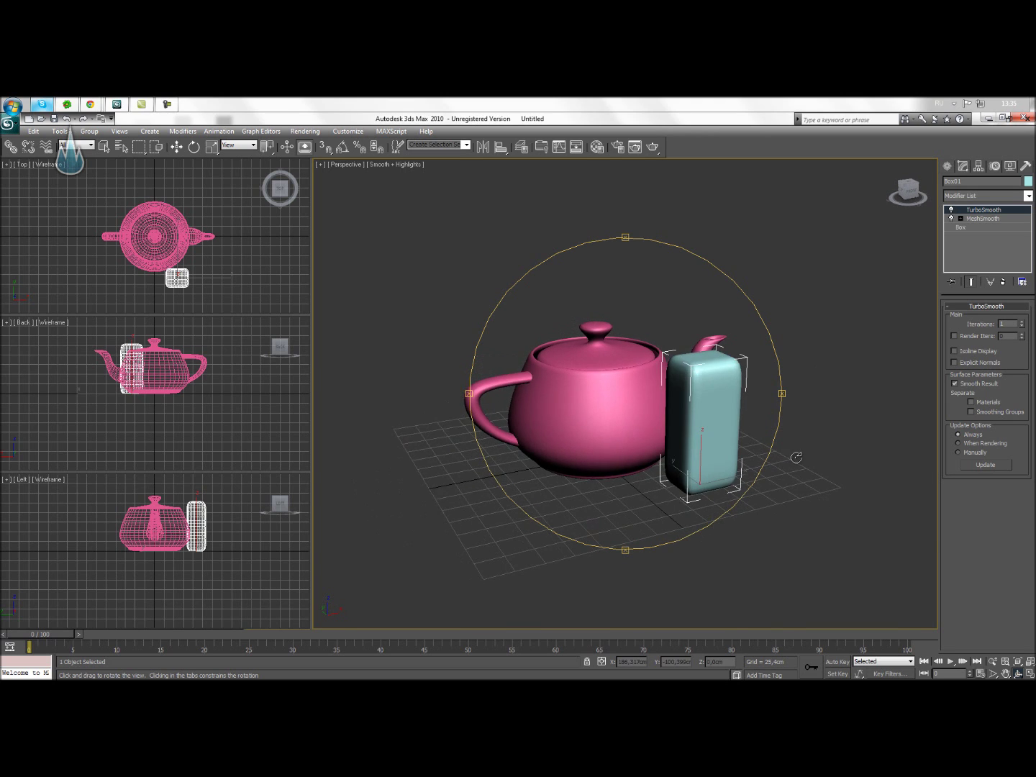
pyautogui.scroll(5, 794, 455)
# Step: Delete TurboSmooth and MeshSmooth from the box's stack, browsing the modifier list without adding one
pyautogui.rightClick(1001, 210)
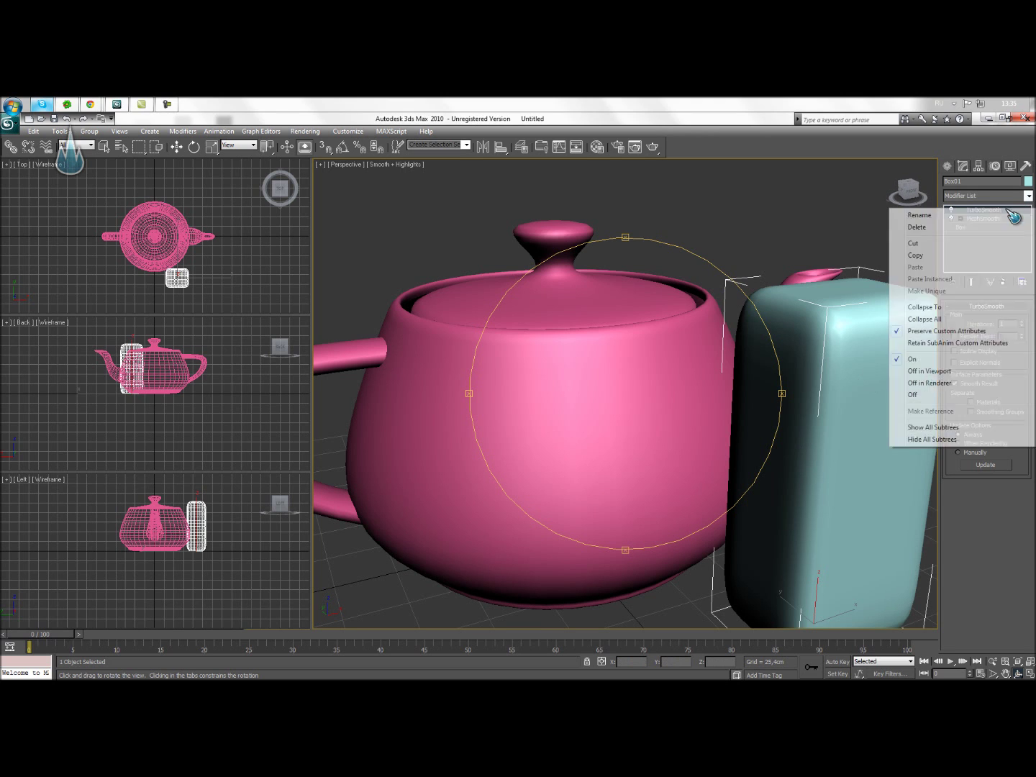
pyautogui.click(950, 227)
pyautogui.rightClick(1003, 217)
pyautogui.click(943, 227)
pyautogui.click(1029, 196)
pyautogui.scroll(-3, 986, 468)
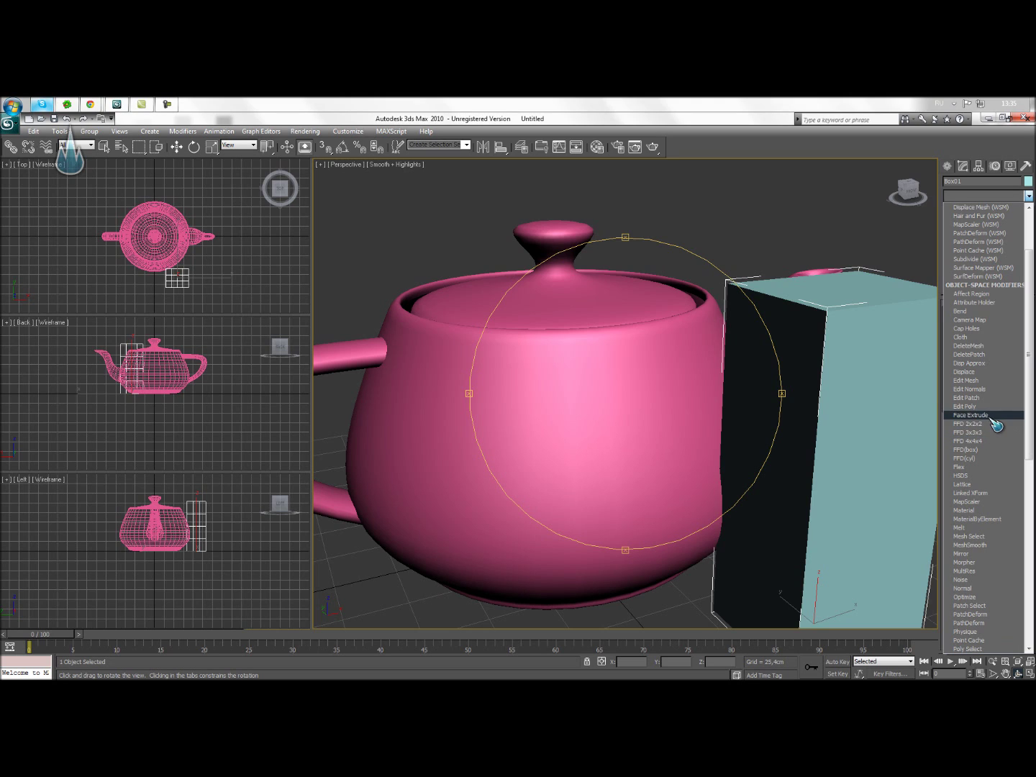
pyautogui.click(1017, 670)
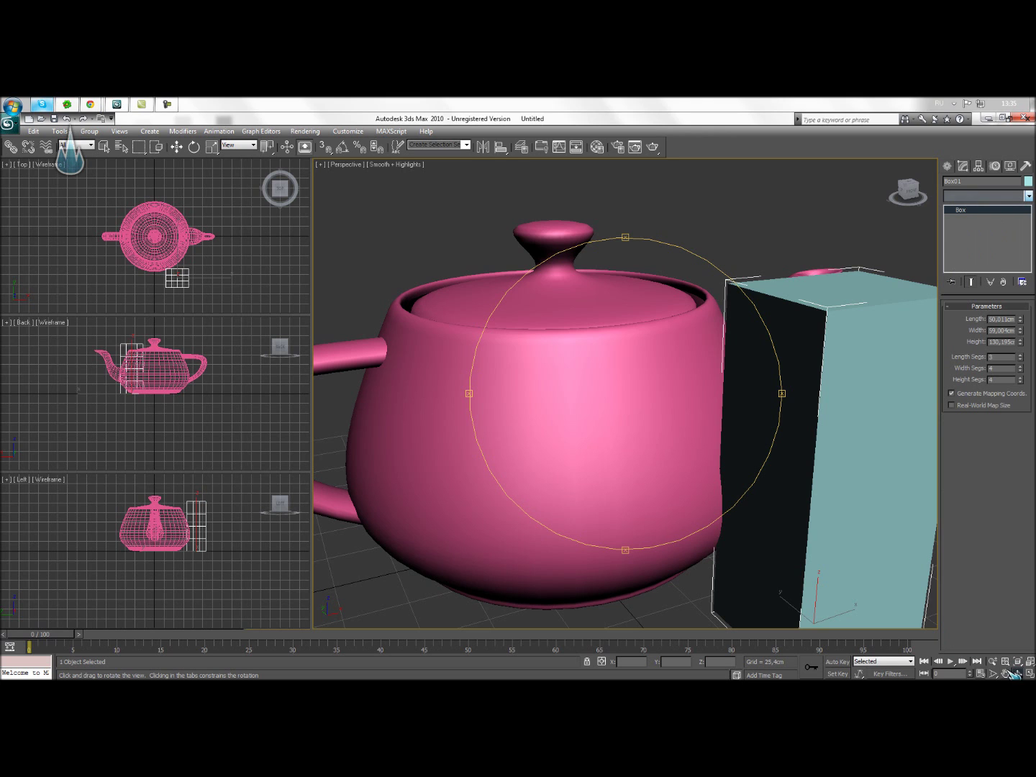
pyautogui.moveTo(764, 554)
pyautogui.mouseDown()
pyautogui.moveTo(708, 550)
pyautogui.moveTo(758, 555)
pyautogui.moveTo(389, 340)
pyautogui.mouseUp()
# Step: Delete the box from the scene and select the teapot
pyautogui.click(177, 147)
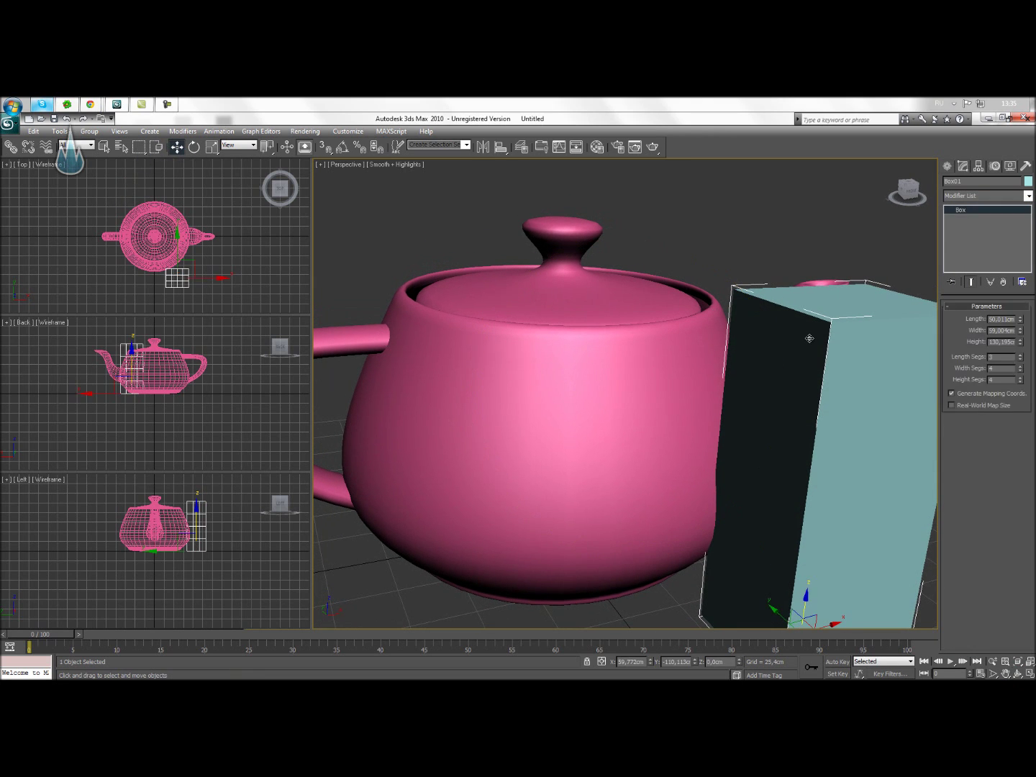
pyautogui.press('Delete')
pyautogui.scroll(-3, 793, 315)
pyautogui.click(605, 363)
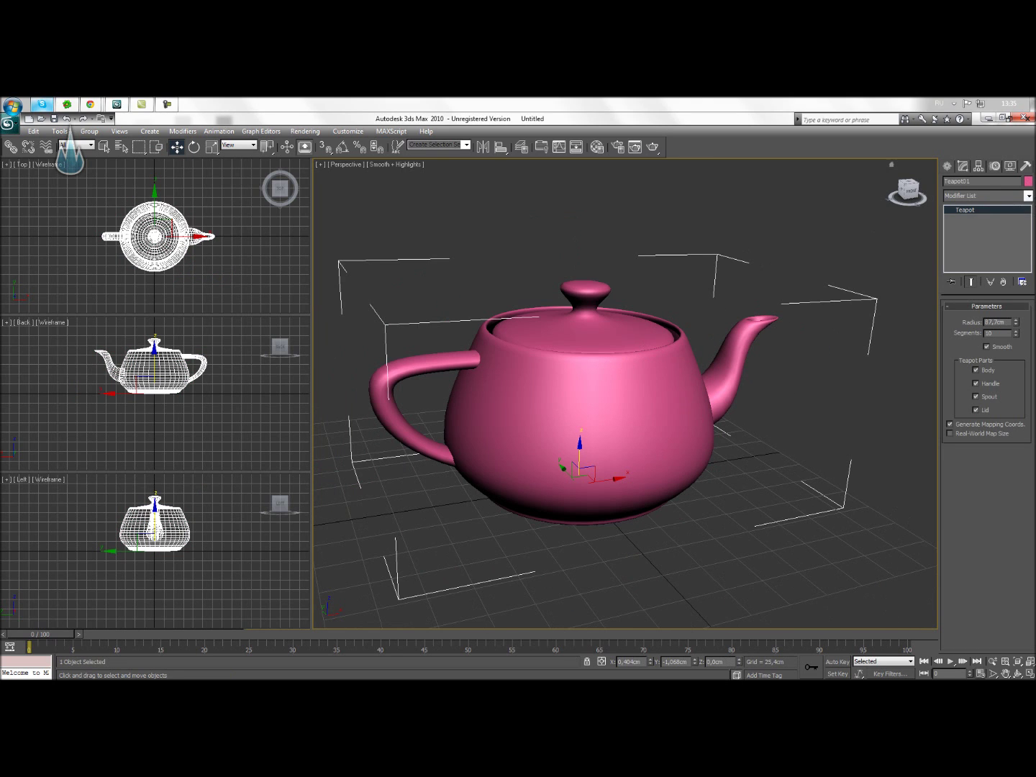
# Step: Apply an FFD 4x4x4 modifier to the teapot
pyautogui.click(1027, 196)
pyautogui.scroll(-2, 1024, 340)
pyautogui.scroll(-1, 1025, 340)
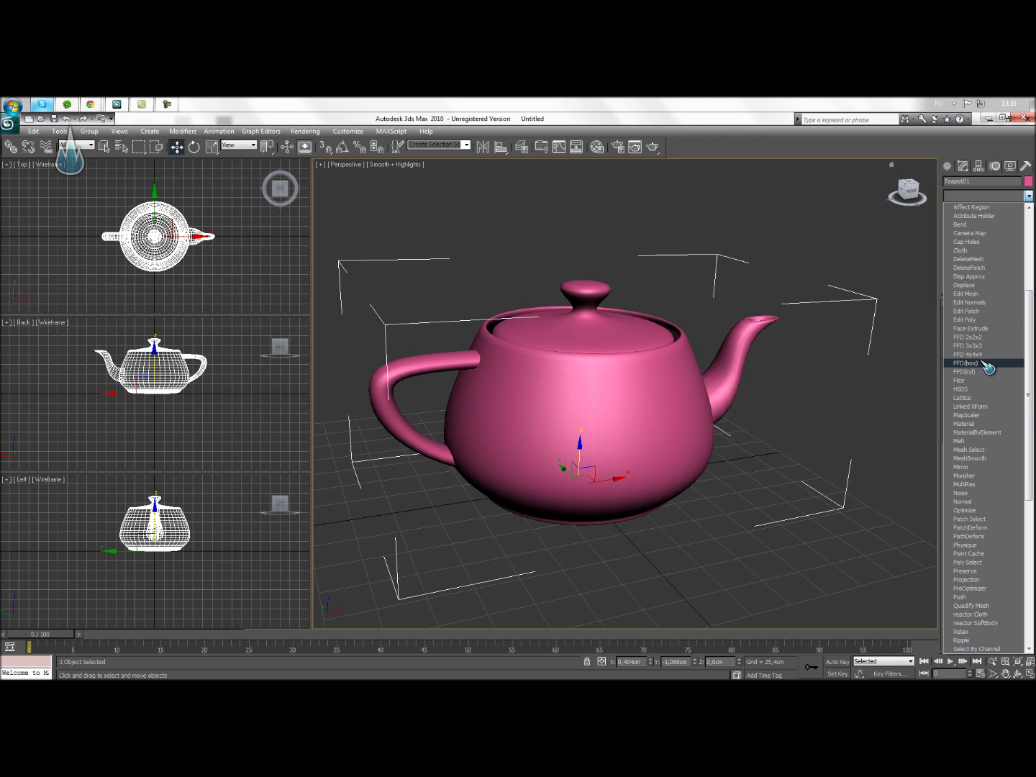
pyautogui.click(986, 354)
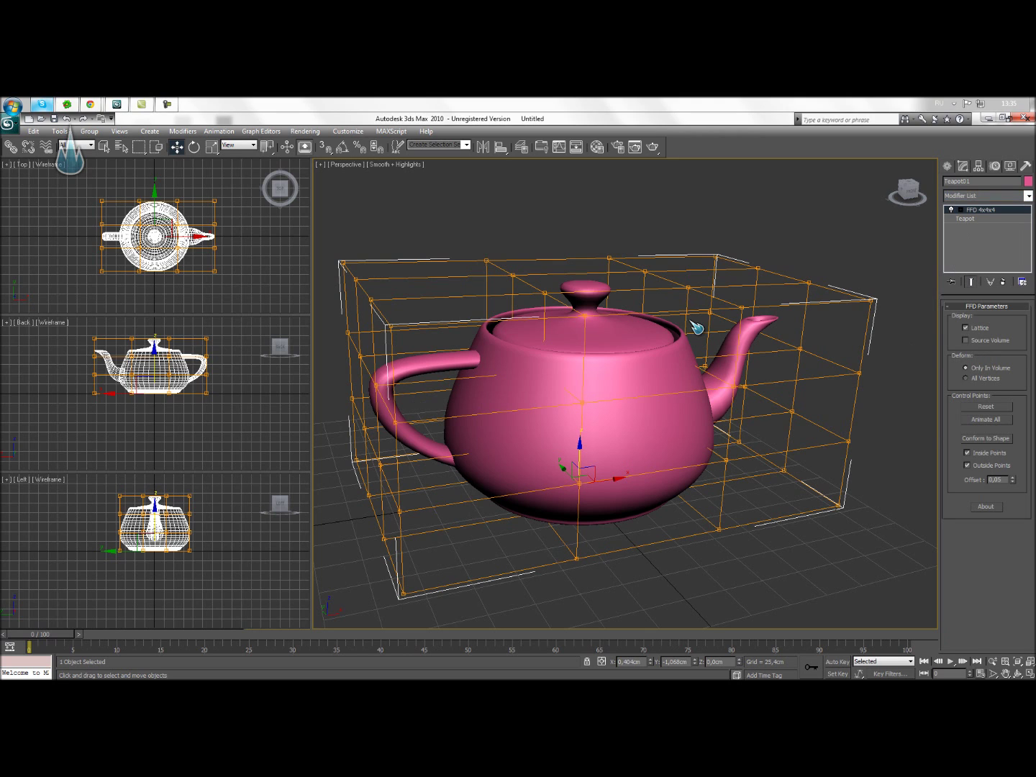
pyautogui.click(1017, 674)
pyautogui.moveTo(543, 392)
pyautogui.mouseDown()
pyautogui.moveTo(637, 385)
pyautogui.moveTo(562, 399)
pyautogui.moveTo(634, 405)
pyautogui.mouseUp()
# Step: At the Control Points level, move lattice points to deform the upper body and dent the lid
pyautogui.click(962, 210)
pyautogui.click(998, 219)
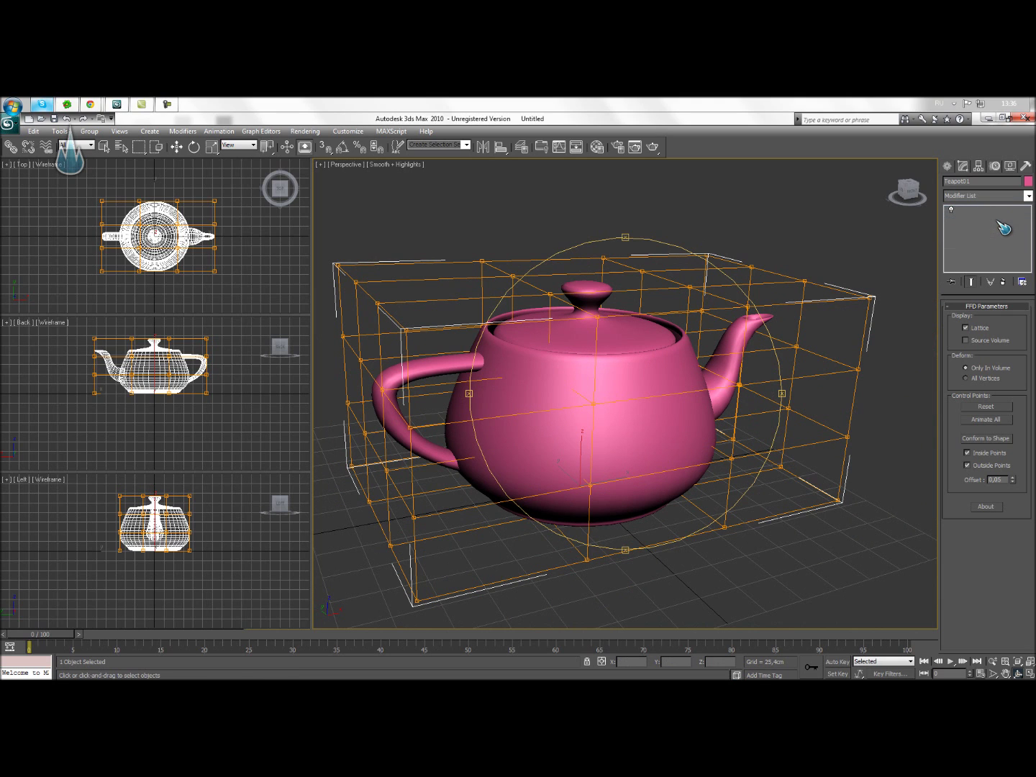
pyautogui.moveTo(599, 317); pyautogui.dragTo(596, 169)
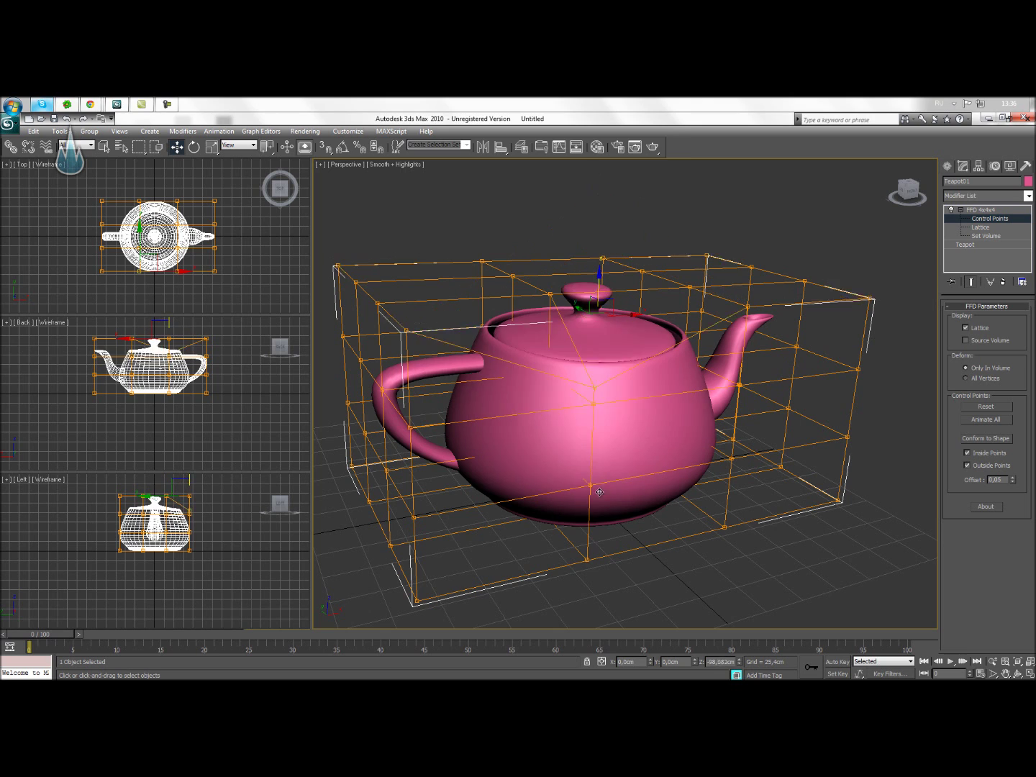
pyautogui.moveTo(596, 169); pyautogui.dragTo(616, 438)
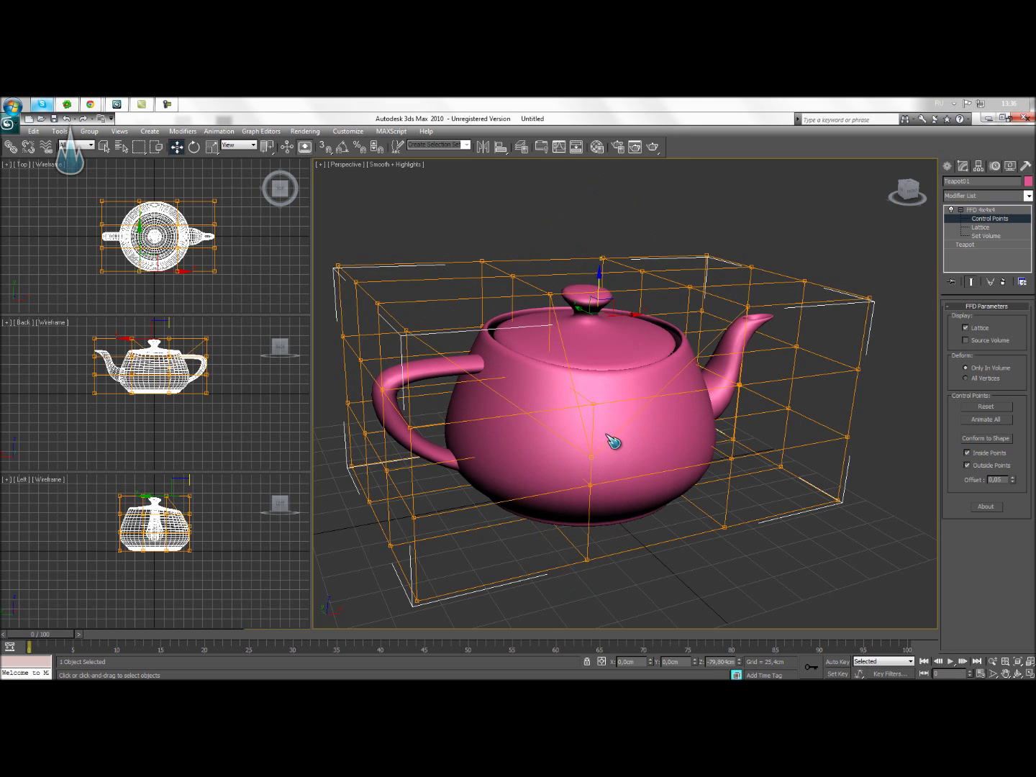
pyautogui.click(752, 295)
pyautogui.moveTo(751, 295)
pyautogui.mouseDown()
pyautogui.moveTo(702, 541)
pyautogui.moveTo(473, 276)
pyautogui.moveTo(457, 432)
pyautogui.mouseUp()
pyautogui.click(483, 260)
# Step: Raise the front-left corner point into a peak and pull lower points to skew the teapot
pyautogui.click(404, 328)
pyautogui.moveTo(408, 304); pyautogui.dragTo(569, 105)
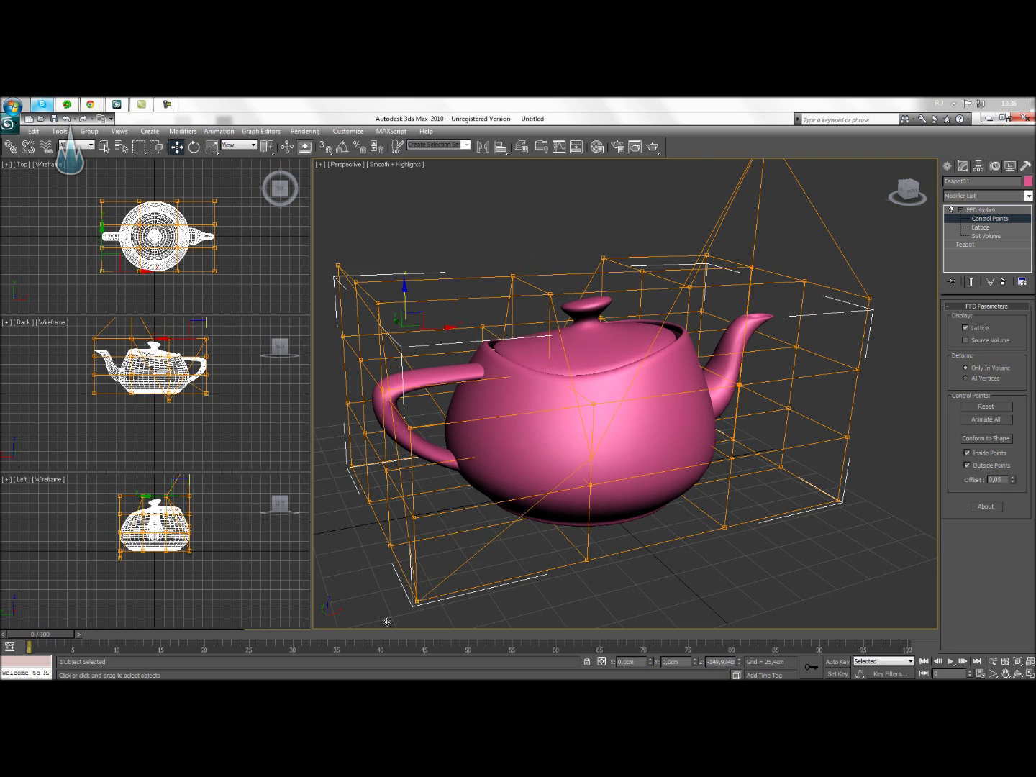
pyautogui.click(768, 586)
pyautogui.moveTo(713, 591); pyautogui.dragTo(634, 419)
pyautogui.moveTo(736, 576)
pyautogui.mouseDown()
pyautogui.moveTo(660, 392)
pyautogui.moveTo(720, 491)
pyautogui.mouseUp()
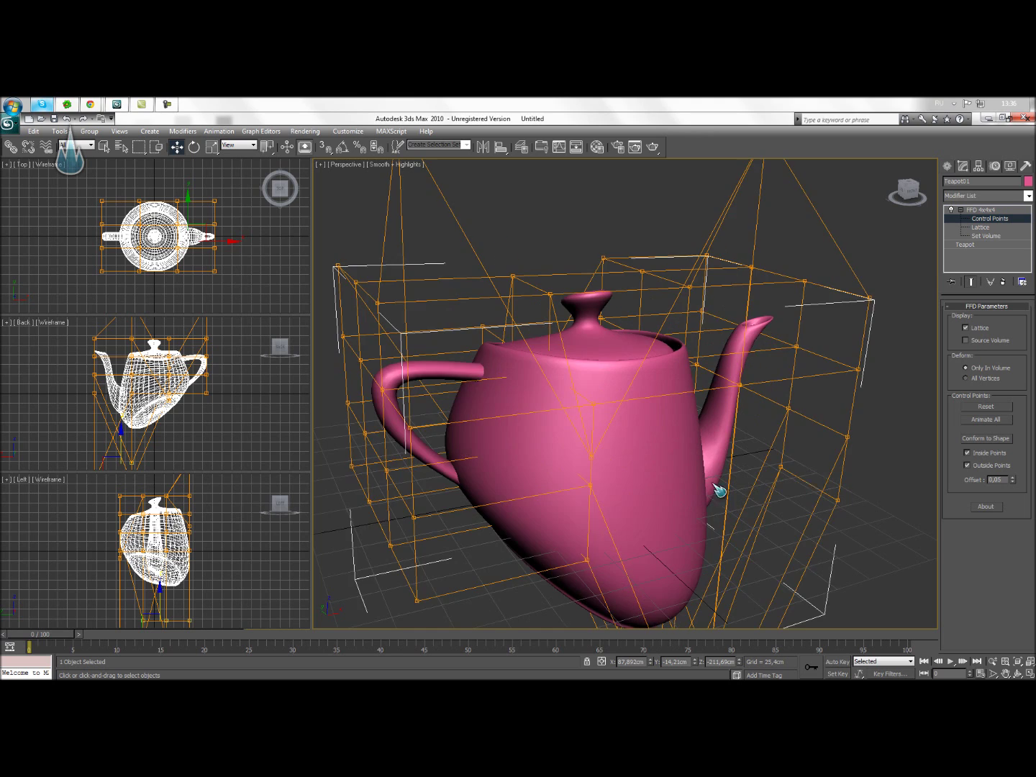
pyautogui.press('z')
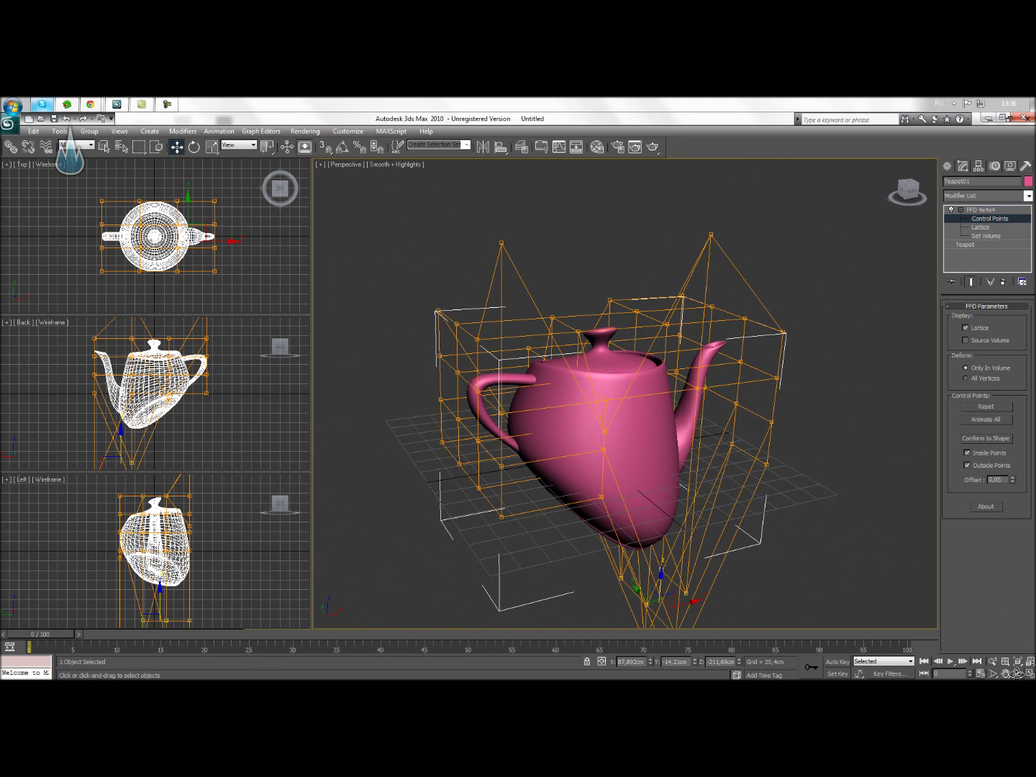
pyautogui.click(1018, 673)
pyautogui.moveTo(690, 414)
pyautogui.mouseDown()
pyautogui.moveTo(543, 424)
pyautogui.moveTo(566, 440)
pyautogui.mouseUp()
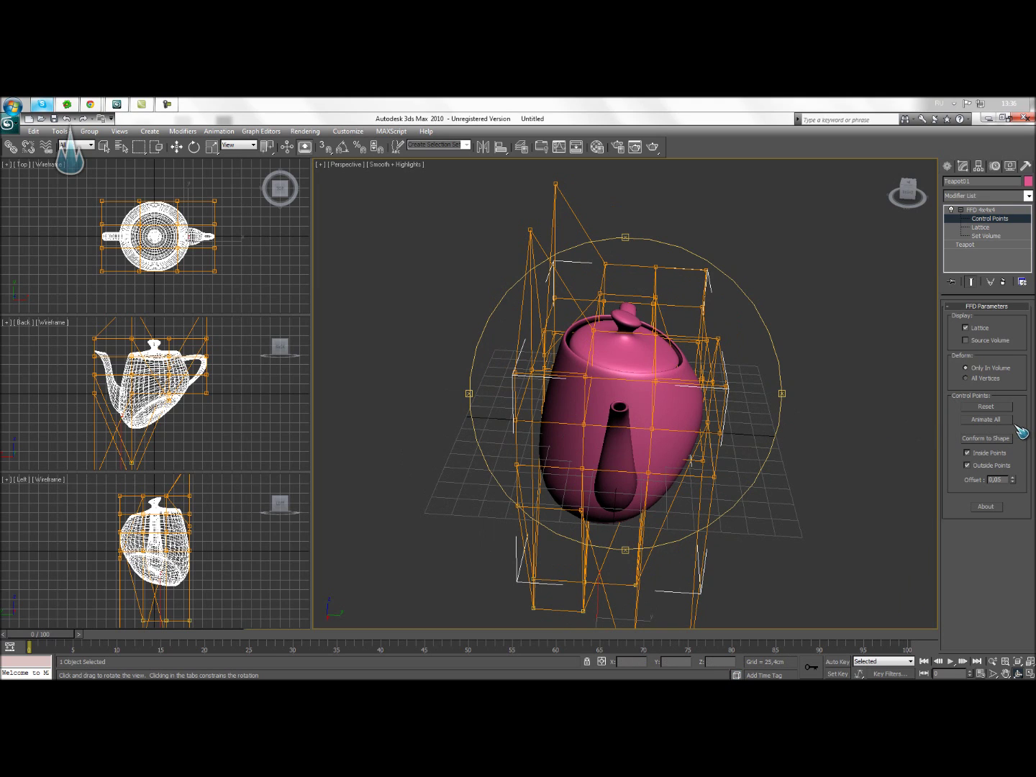
# Step: Switch the FFD to Set Volume and conform the lattice to the teapot's shape
pyautogui.click(1001, 219)
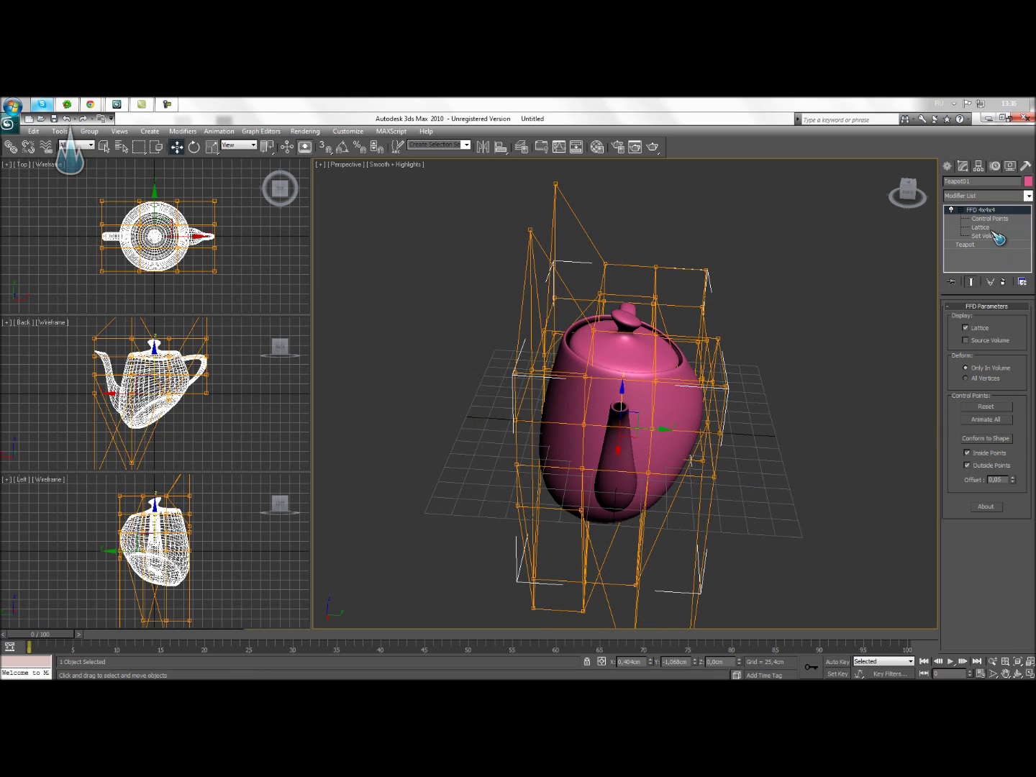
pyautogui.click(999, 236)
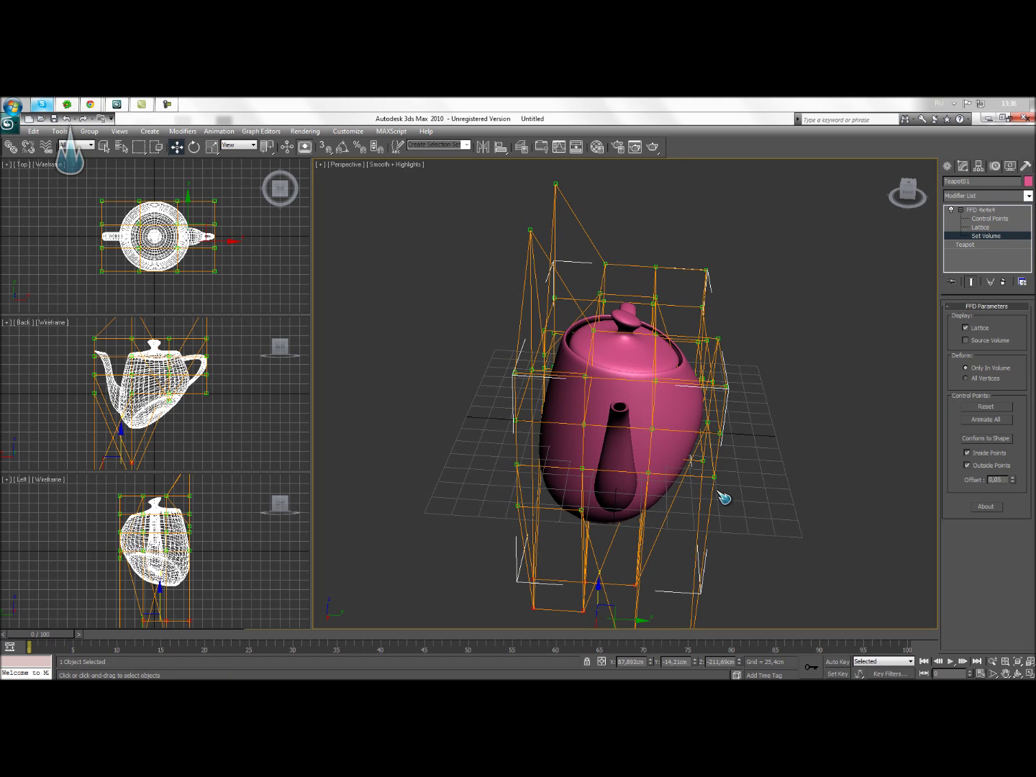
pyautogui.click(1006, 444)
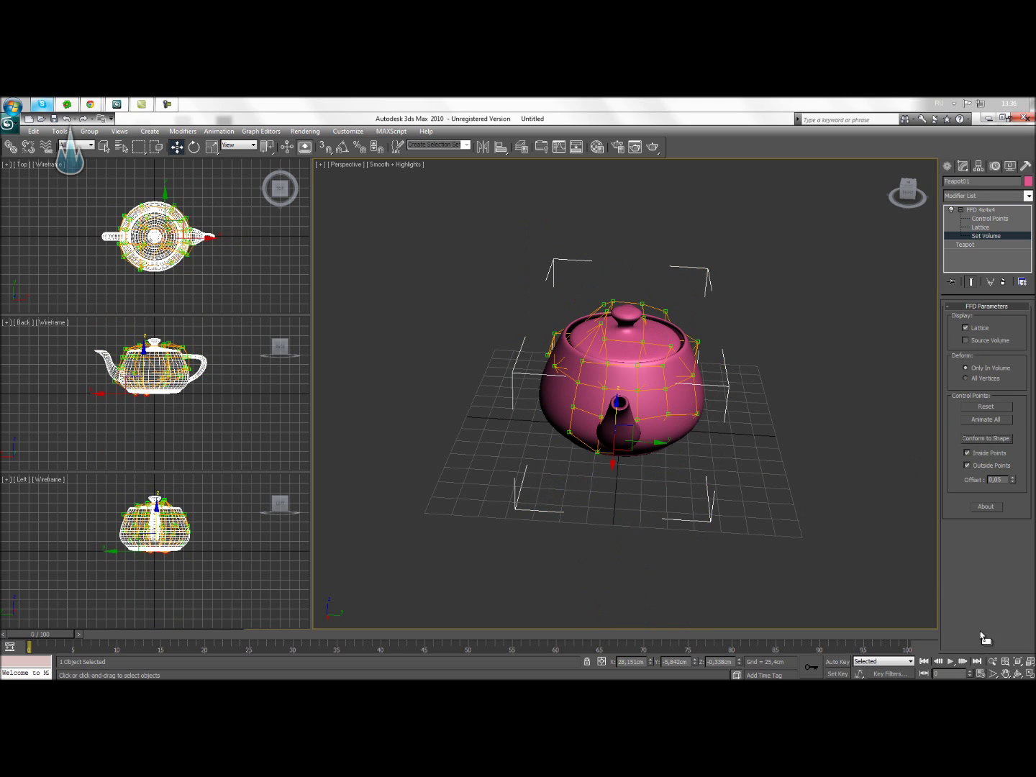
pyautogui.click(1016, 671)
pyautogui.moveTo(713, 405)
pyautogui.mouseDown()
pyautogui.moveTo(714, 395)
pyautogui.moveTo(732, 396)
pyautogui.moveTo(728, 418)
pyautogui.mouseUp()
# Step: View the FFD About information, then remove FFD 4x4x4 from the stack
pyautogui.click(1000, 508)
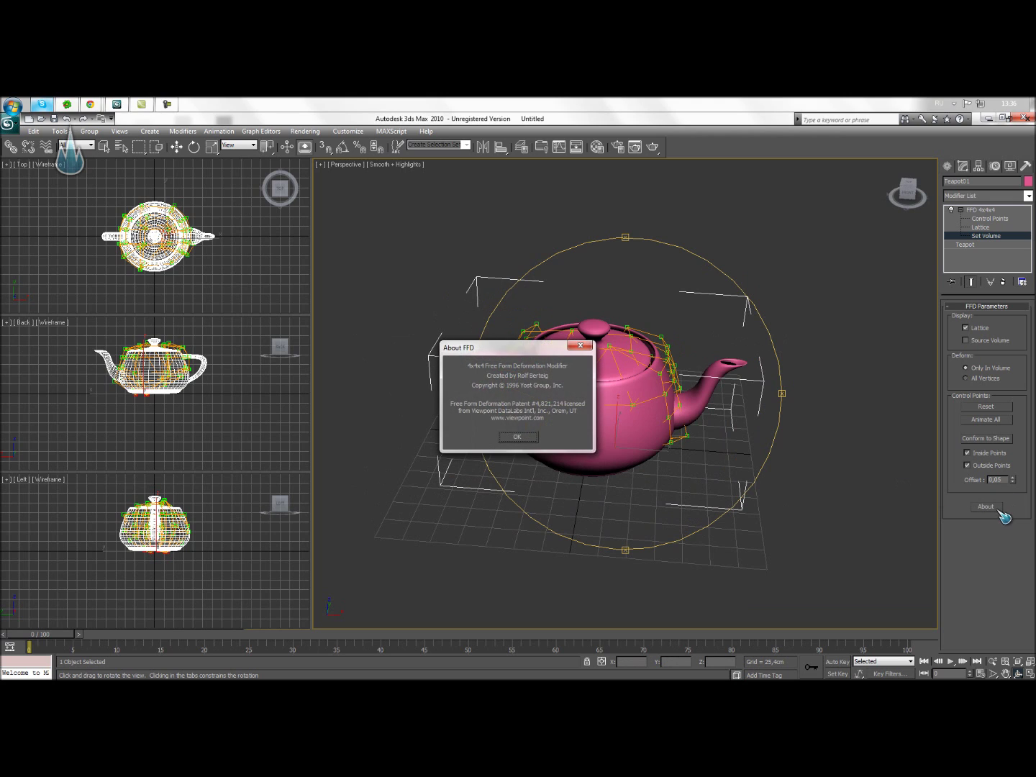
pyautogui.click(496, 437)
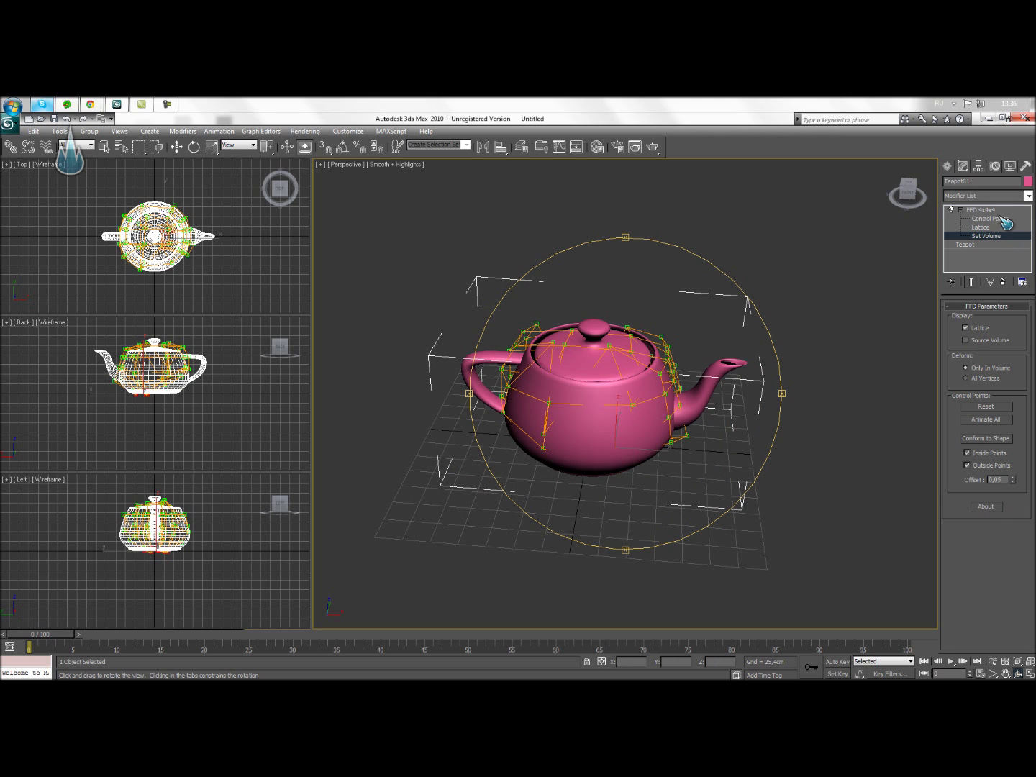
pyautogui.click(1001, 211)
pyautogui.click(1002, 282)
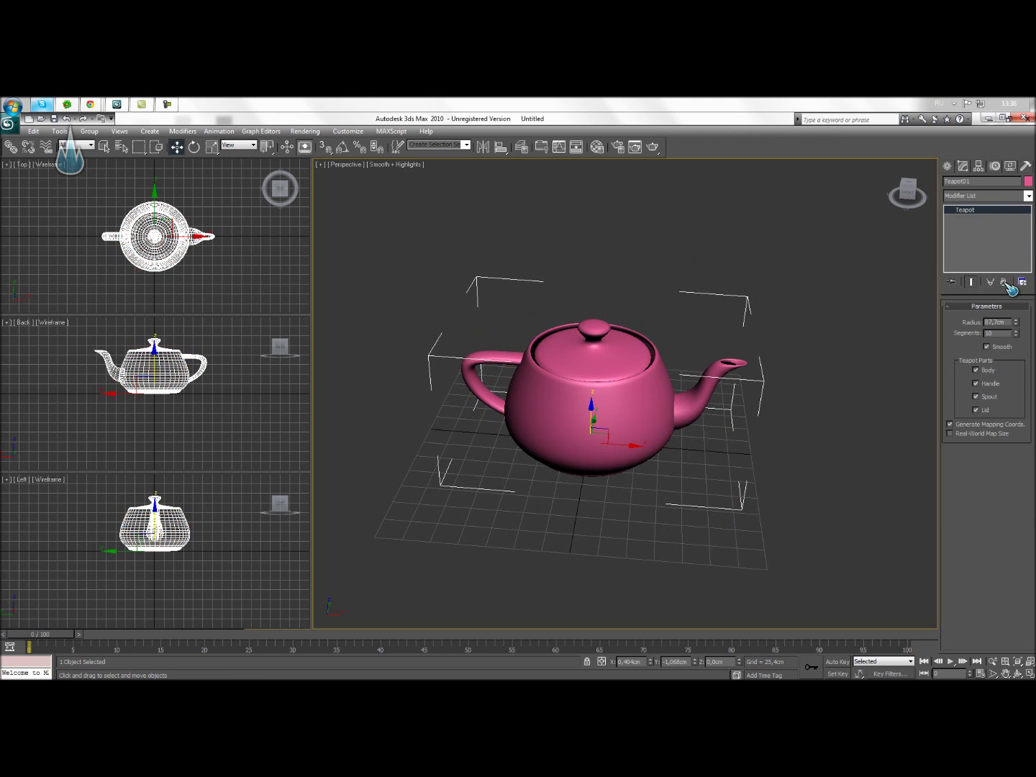
# Step: Add an FFD(box) modifier, close its dimension settings unchanged, then delete it from the stack
pyautogui.click(1029, 196)
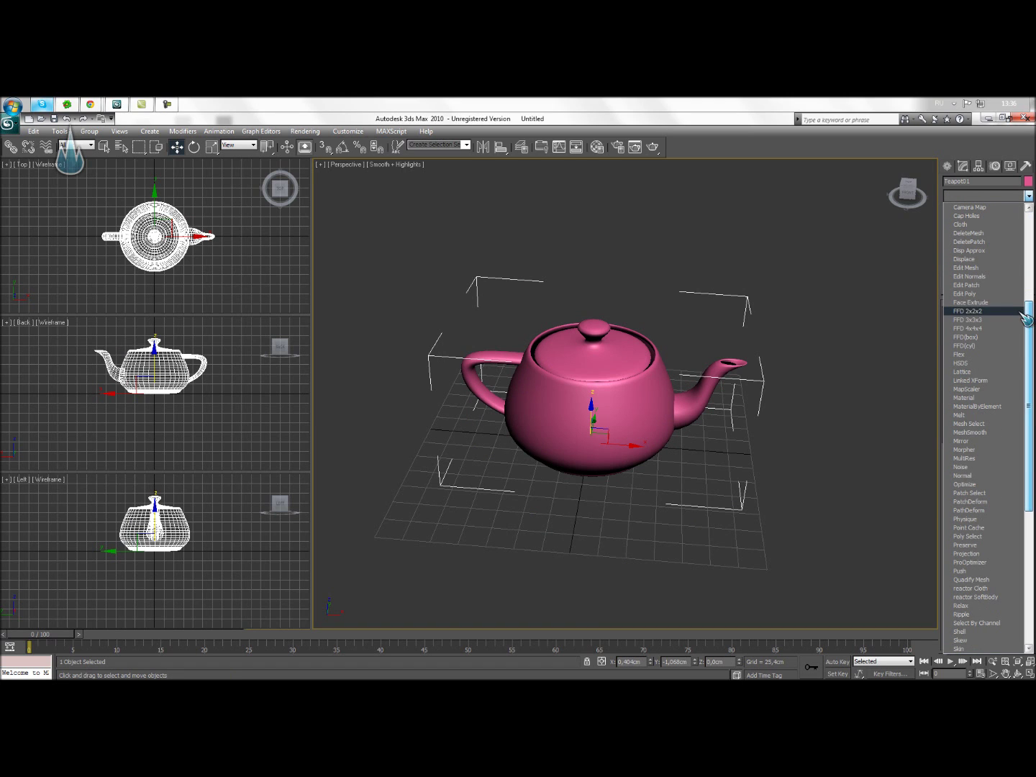
pyautogui.scroll(-2, 989, 332)
pyautogui.click(987, 338)
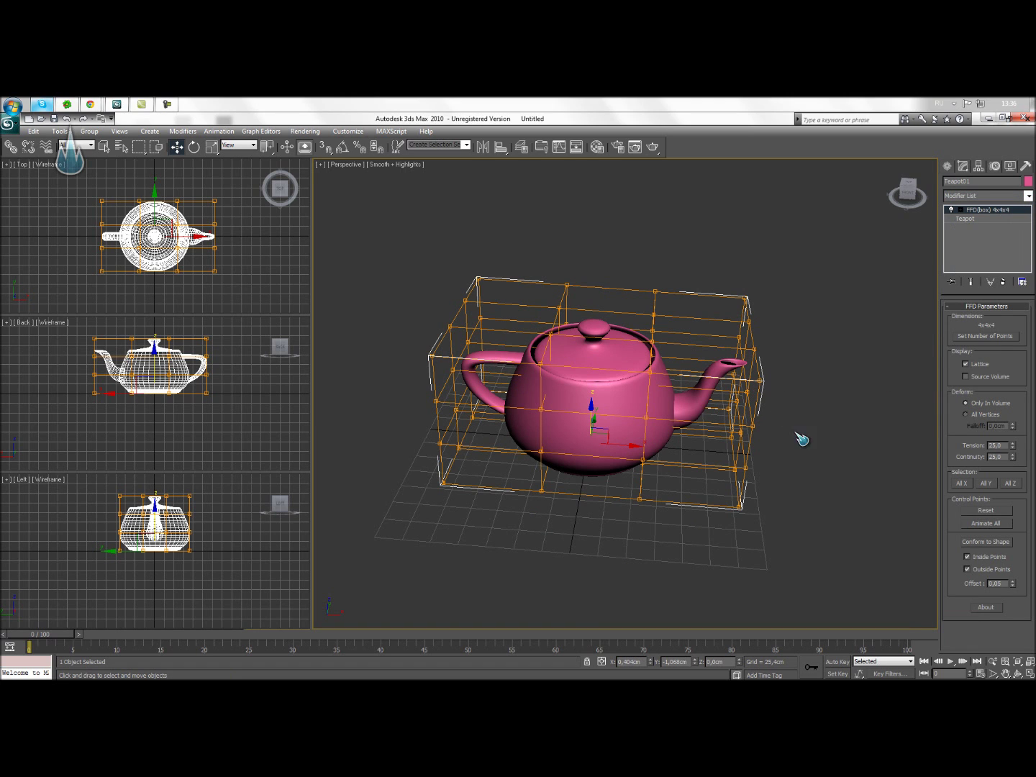
pyautogui.click(998, 338)
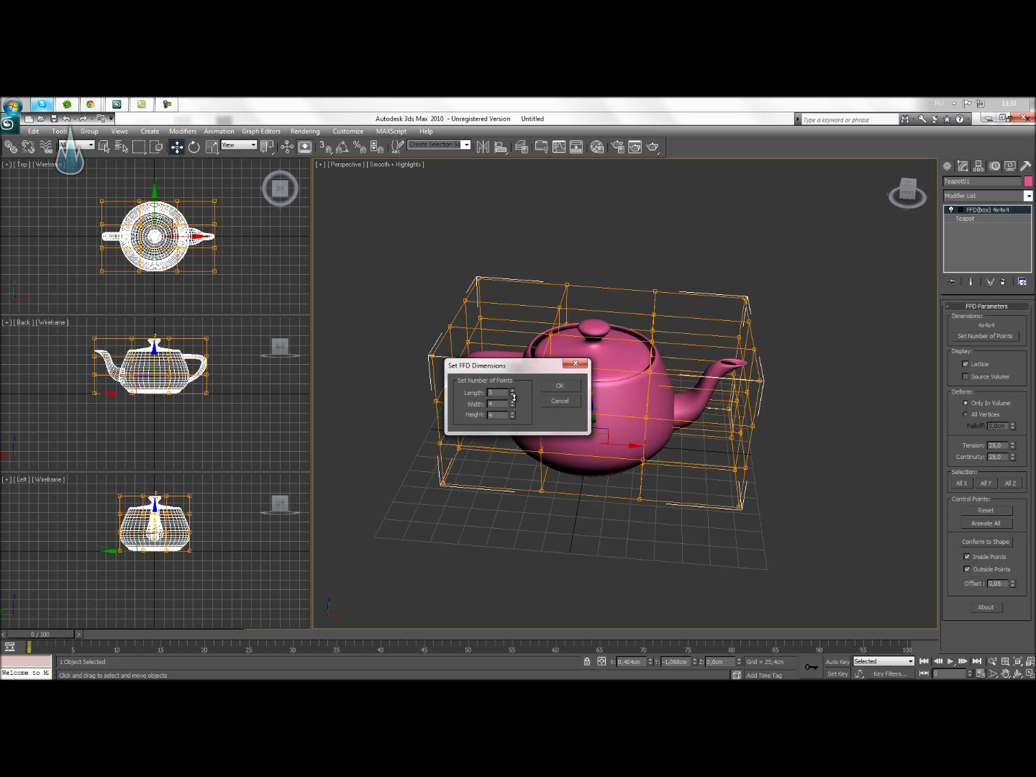
pyautogui.click(576, 402)
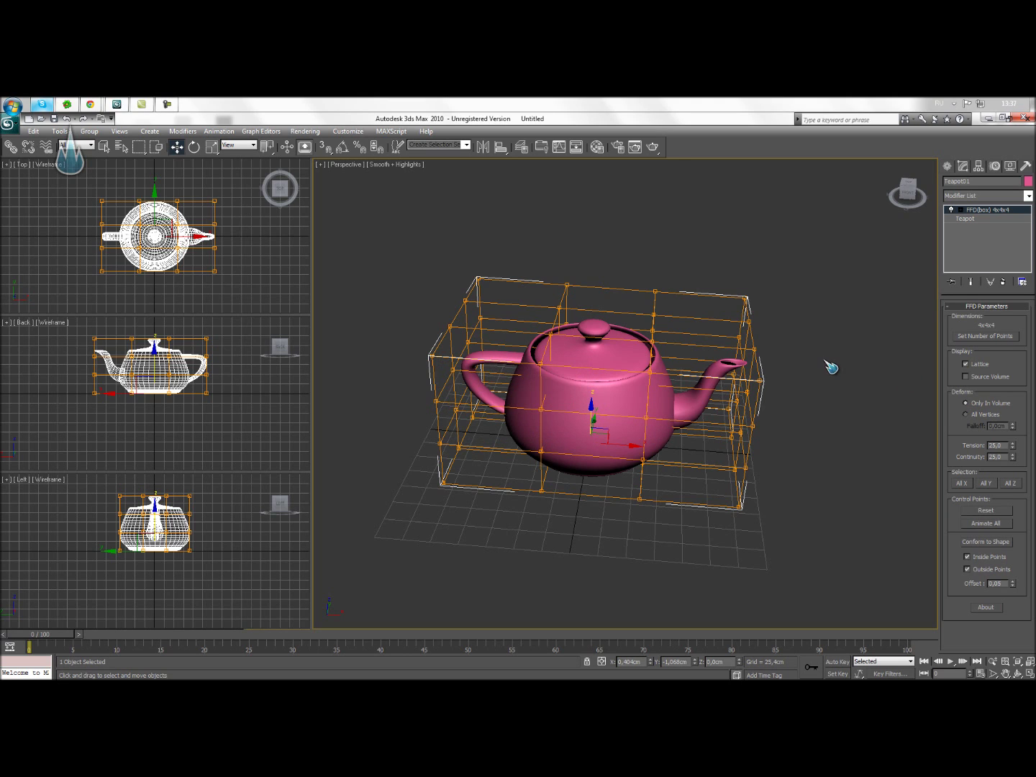
pyautogui.rightClick(1019, 209)
pyautogui.click(1008, 225)
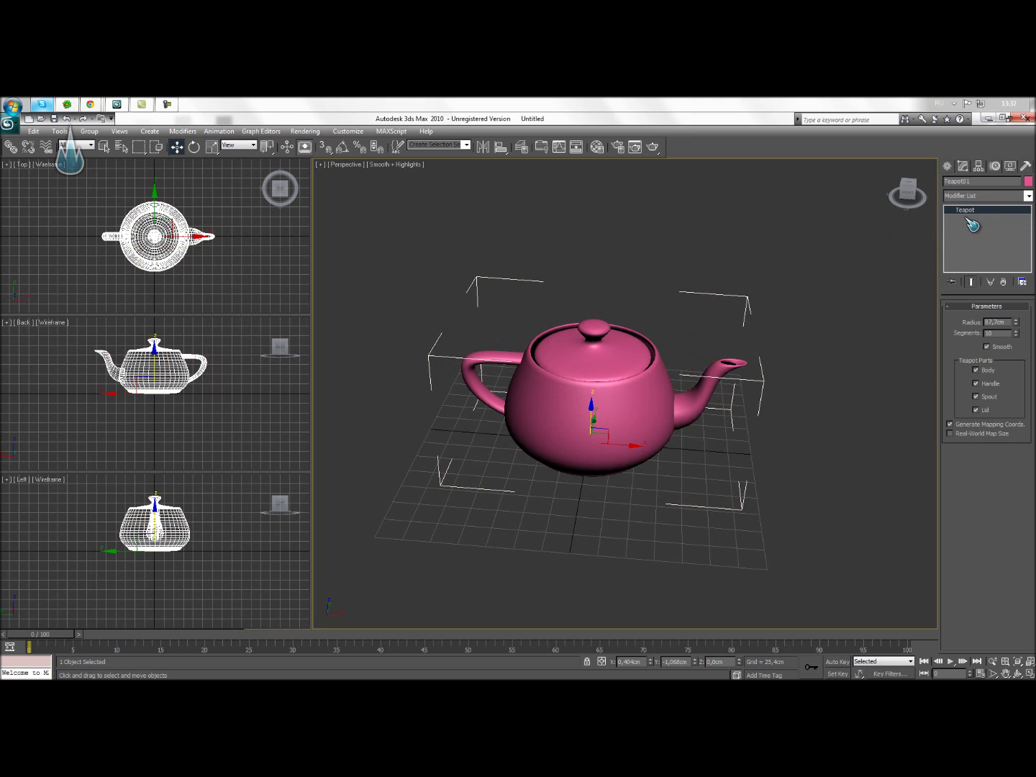
pyautogui.click(1028, 198)
# Step: Apply the Lattice modifier to the pink teapot and view it from above
pyautogui.moveTo(1029, 211); pyautogui.dragTo(1029, 344)
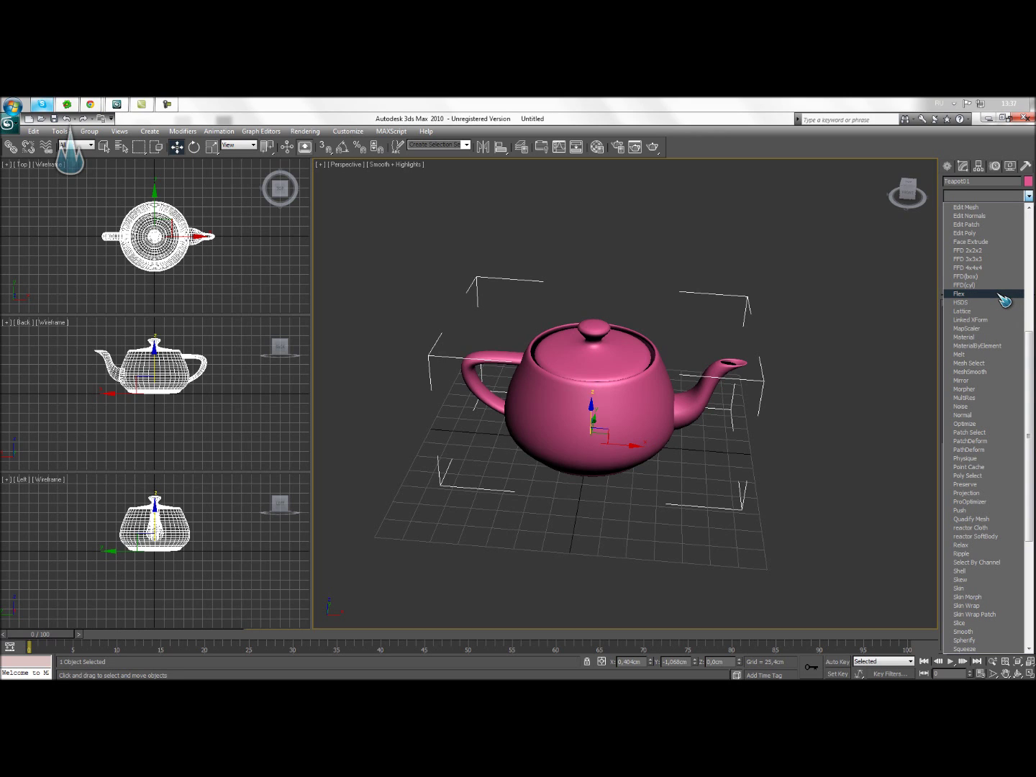
pyautogui.click(1000, 317)
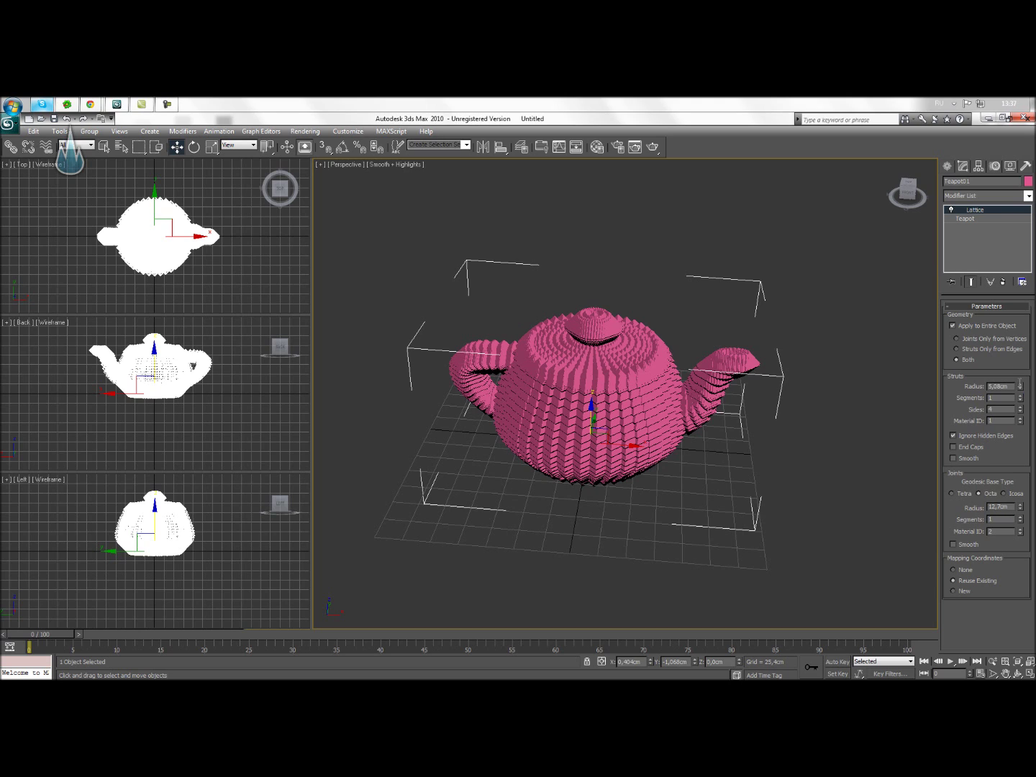
pyautogui.click(1019, 673)
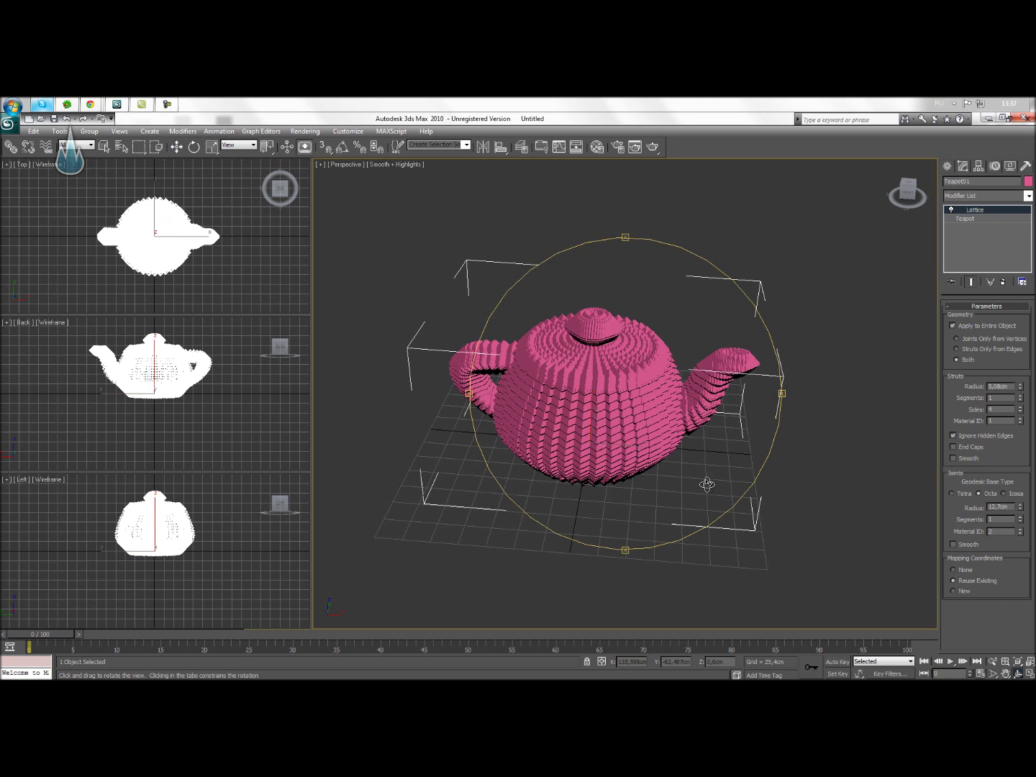
pyautogui.moveTo(608, 431)
pyautogui.mouseDown()
pyautogui.moveTo(620, 400)
pyautogui.moveTo(608, 394)
pyautogui.moveTo(601, 408)
pyautogui.mouseUp()
pyautogui.scroll(5, 617, 431)
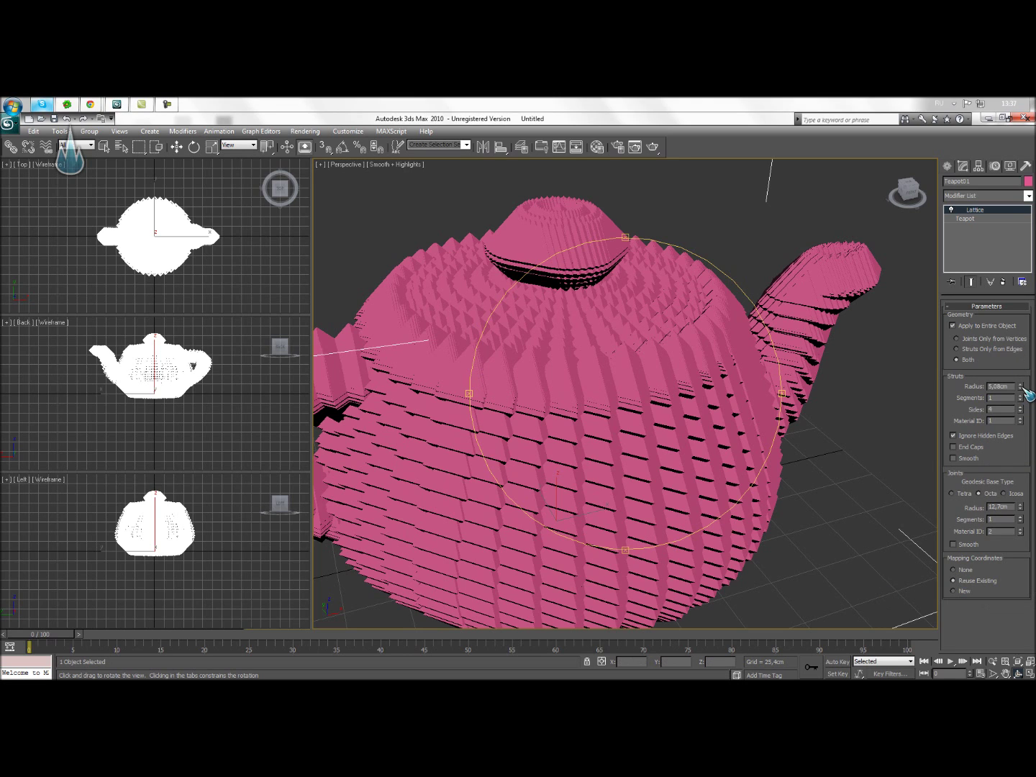
# Step: Set the lattice strut radius to 5,08cm and reduce the joint radius to 5,0cm
pyautogui.moveTo(1025, 423); pyautogui.dragTo(1019, 419)
pyautogui.moveTo(1025, 391); pyautogui.dragTo(1026, 381)
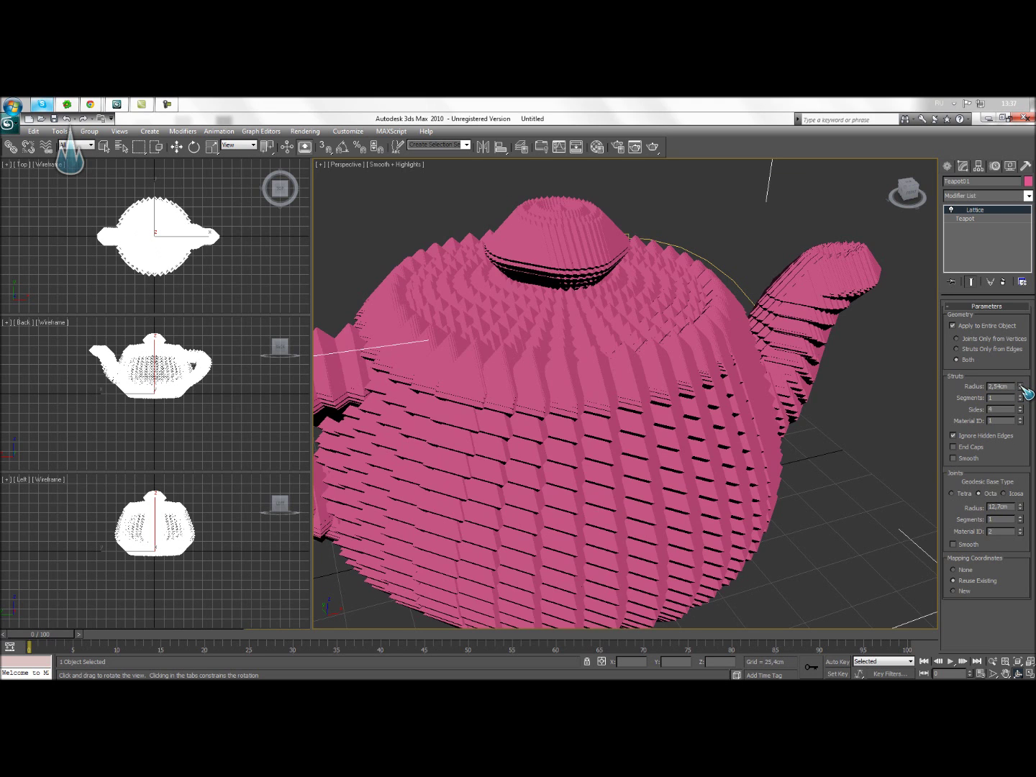
pyautogui.moveTo(1025, 513); pyautogui.dragTo(1020, 518)
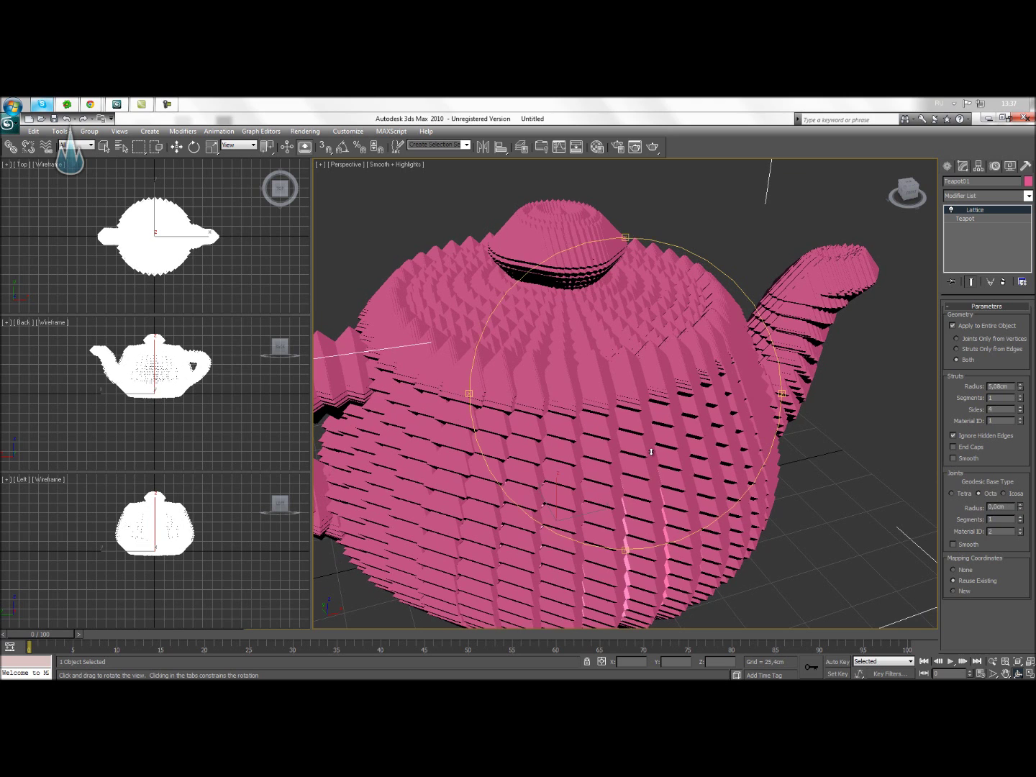
pyautogui.scroll(-3, 656, 455)
pyautogui.scroll(-3, 657, 454)
pyautogui.scroll(-2, 656, 453)
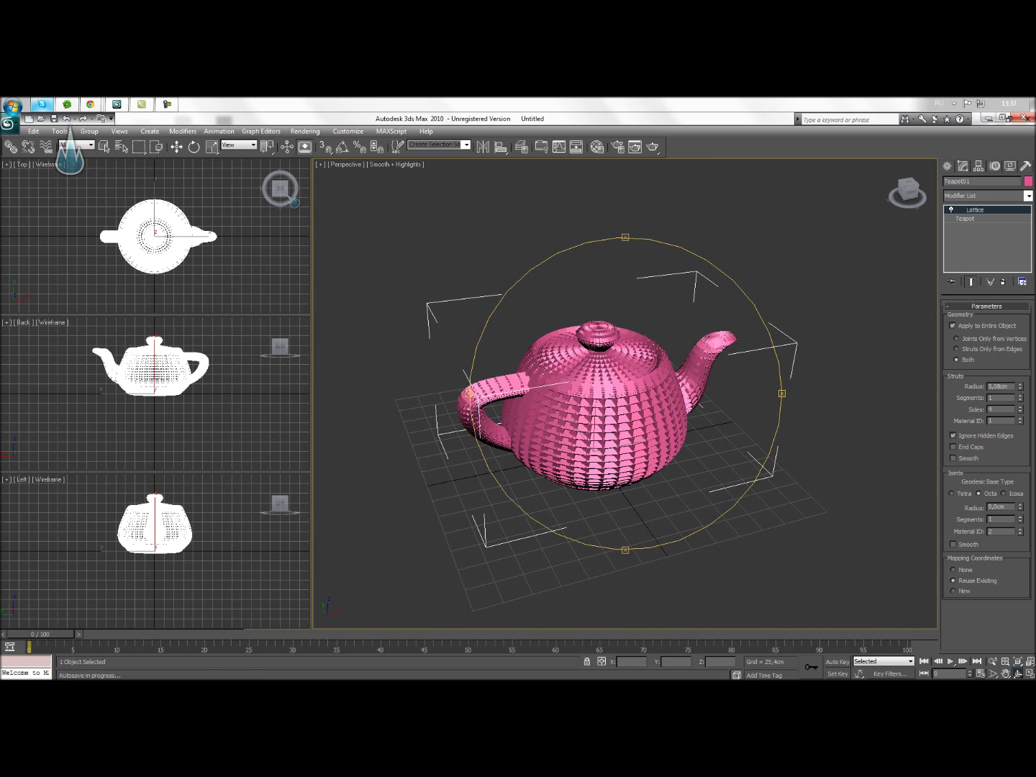
# Step: Delete the pink lattice teapot and draw a new teapot from the grid centre
pyautogui.click(178, 148)
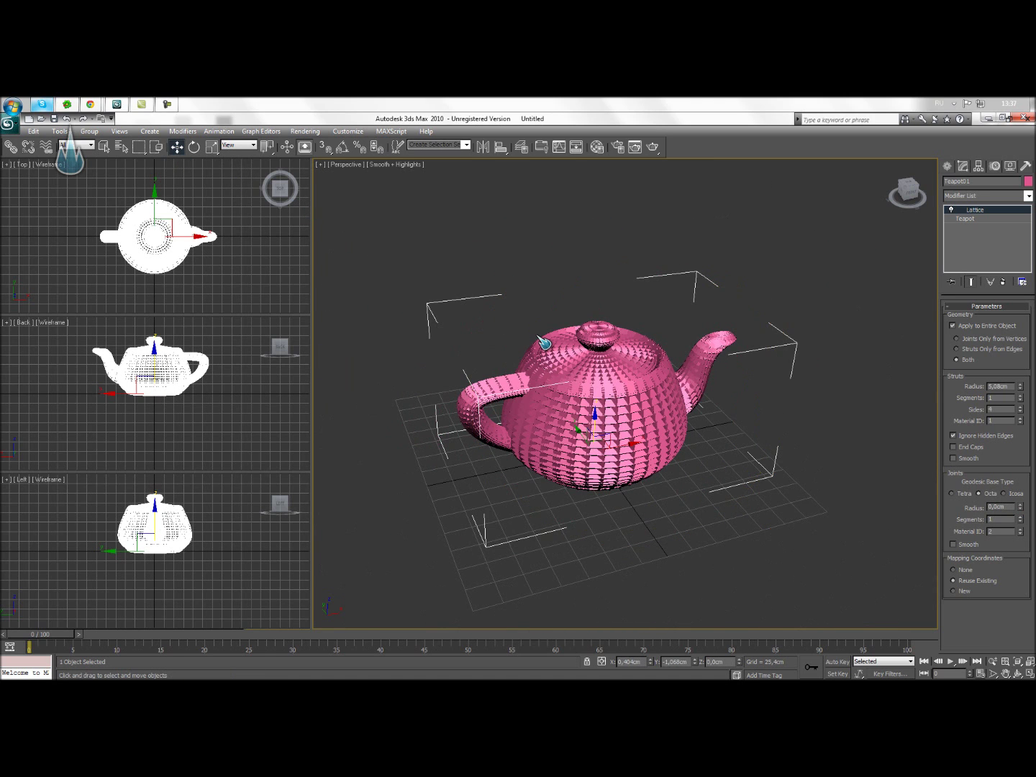
pyautogui.press('Delete')
pyautogui.click(948, 168)
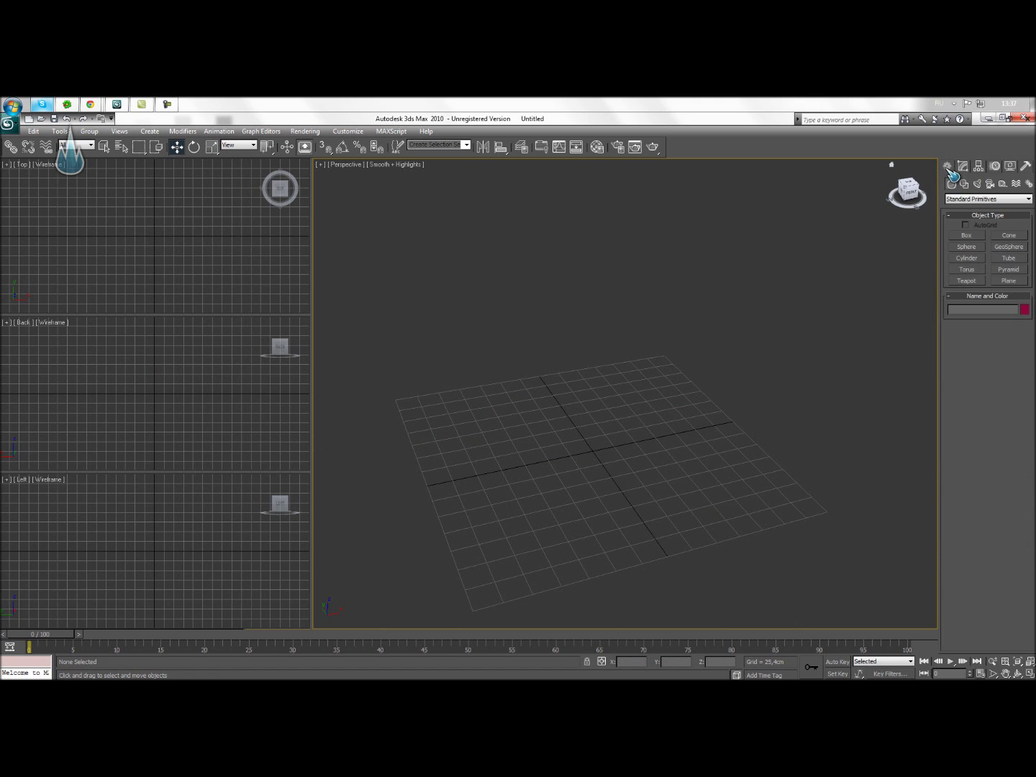
pyautogui.click(973, 281)
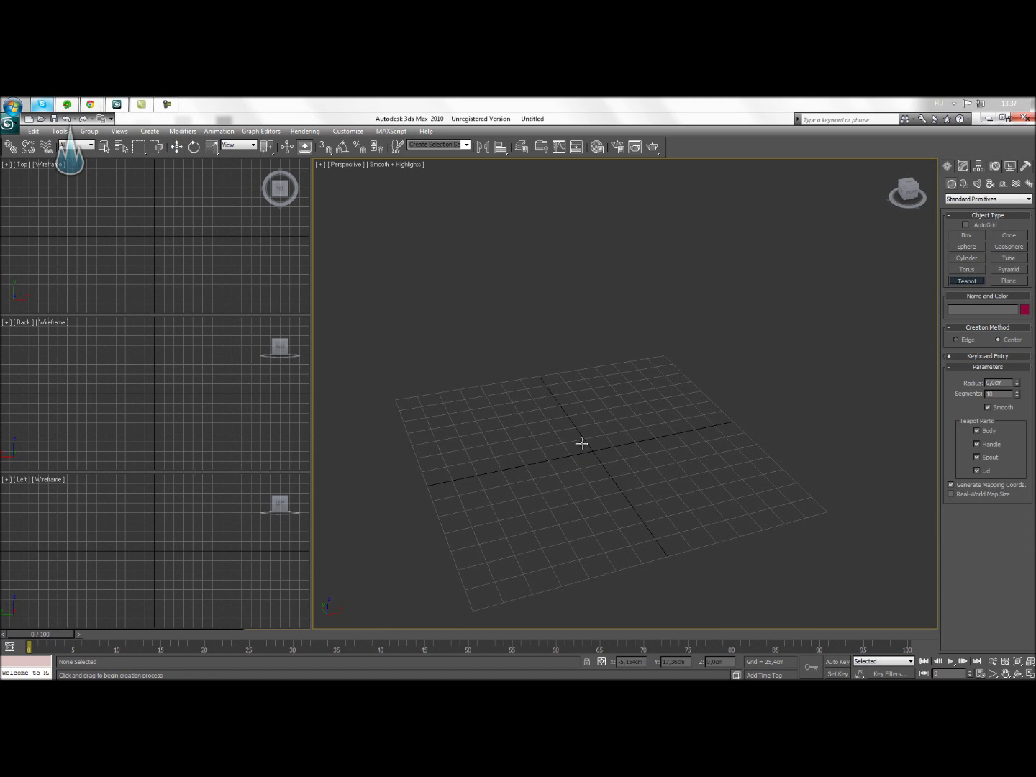
pyautogui.moveTo(586, 454); pyautogui.dragTo(876, 453)
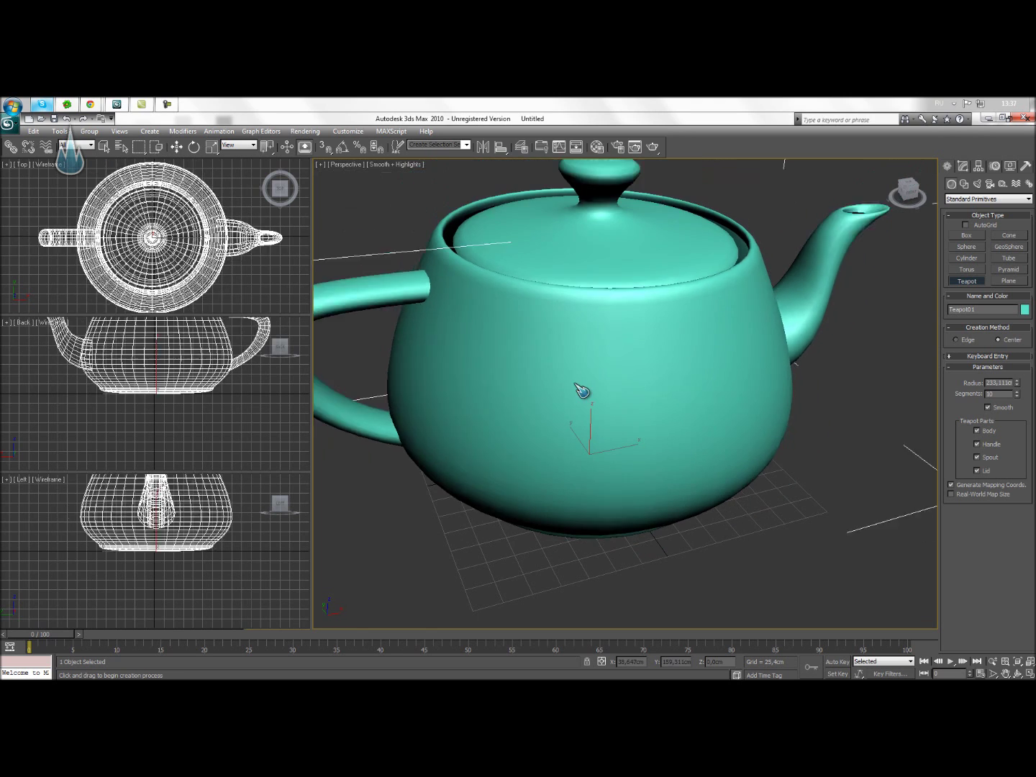
# Step: Set the new teapot's Segments to 6
pyautogui.moveTo(1017, 396); pyautogui.dragTo(1019, 398)
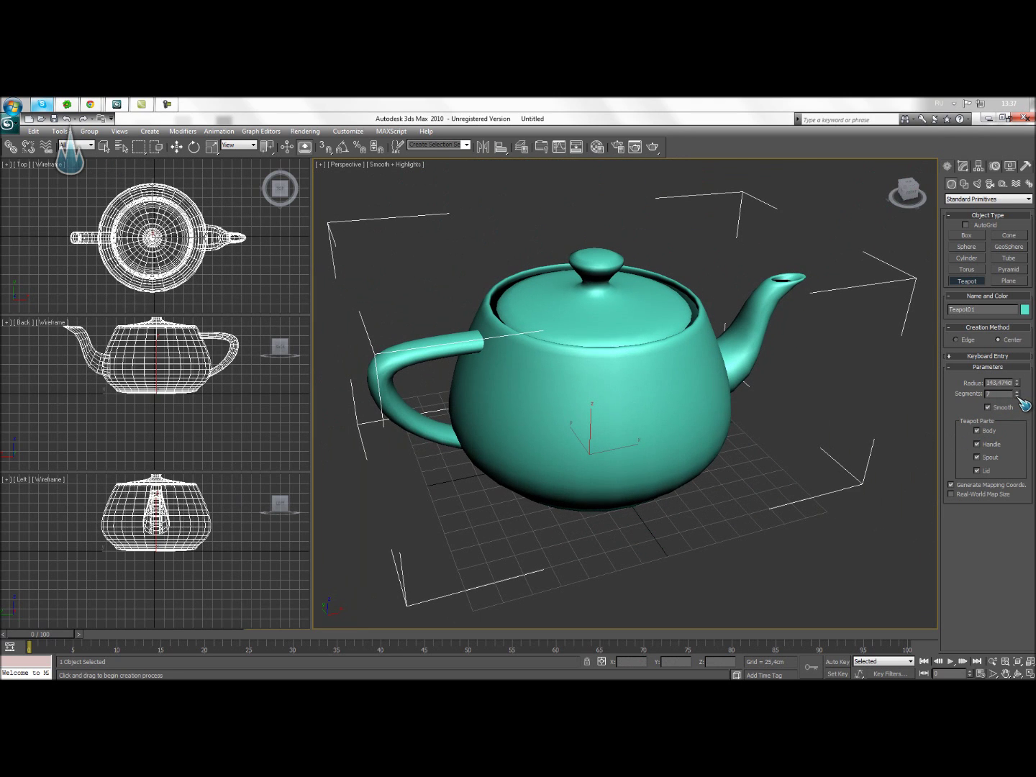
pyautogui.click(1018, 397)
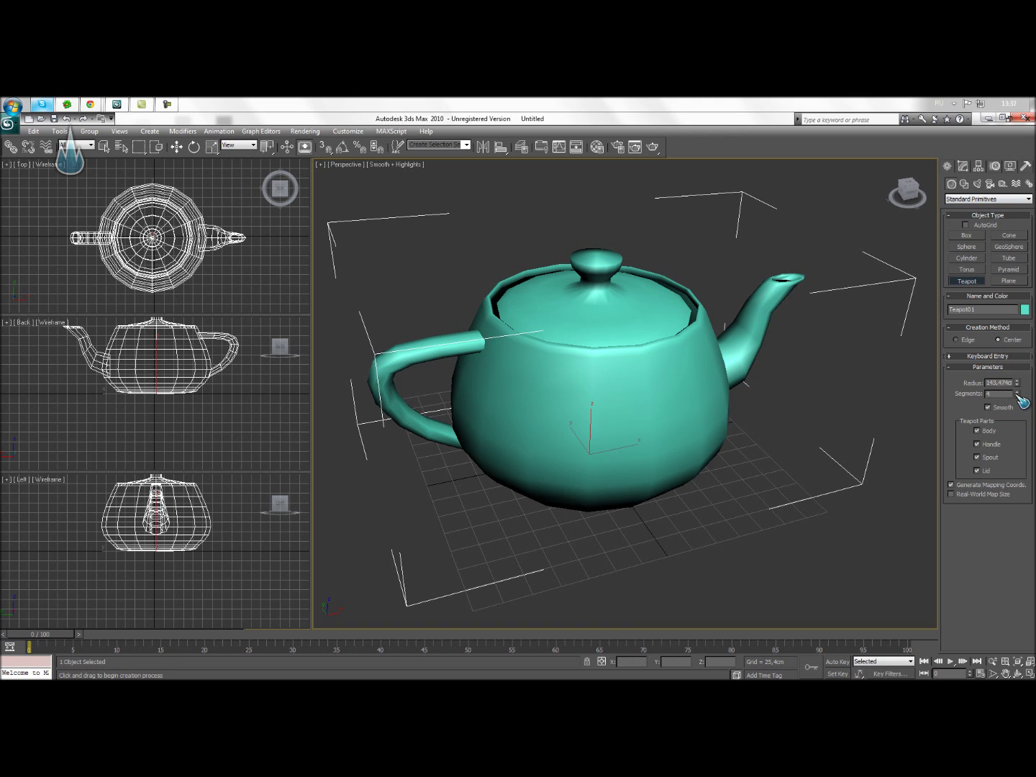
pyautogui.moveTo(1018, 396); pyautogui.dragTo(1018, 391)
pyautogui.click(967, 168)
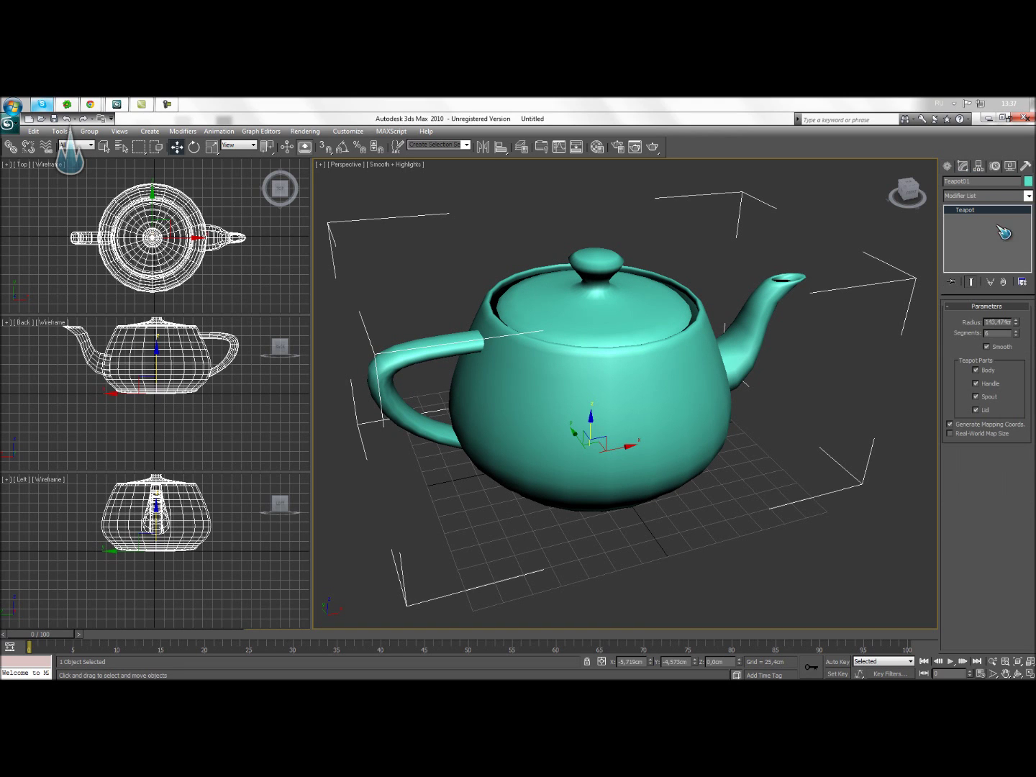
pyautogui.click(1028, 196)
pyautogui.scroll(-10, 984, 372)
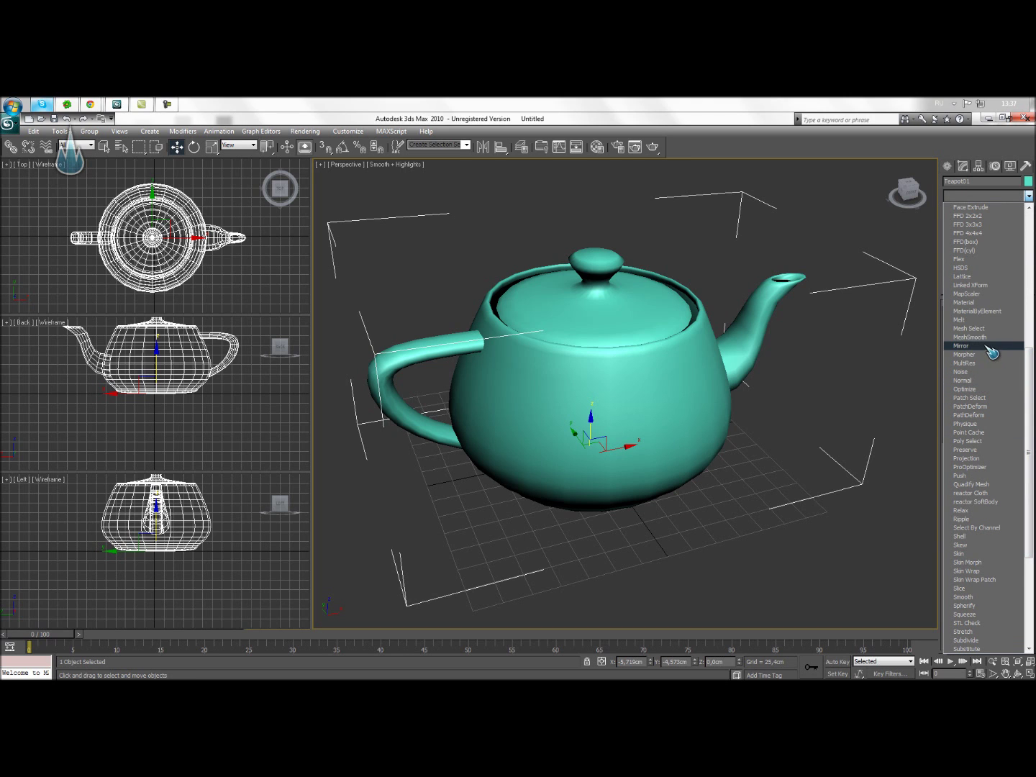
# Step: Apply Lattice to the teal teapot with 25-sided round struts, then acknowledge the crash message
pyautogui.click(987, 277)
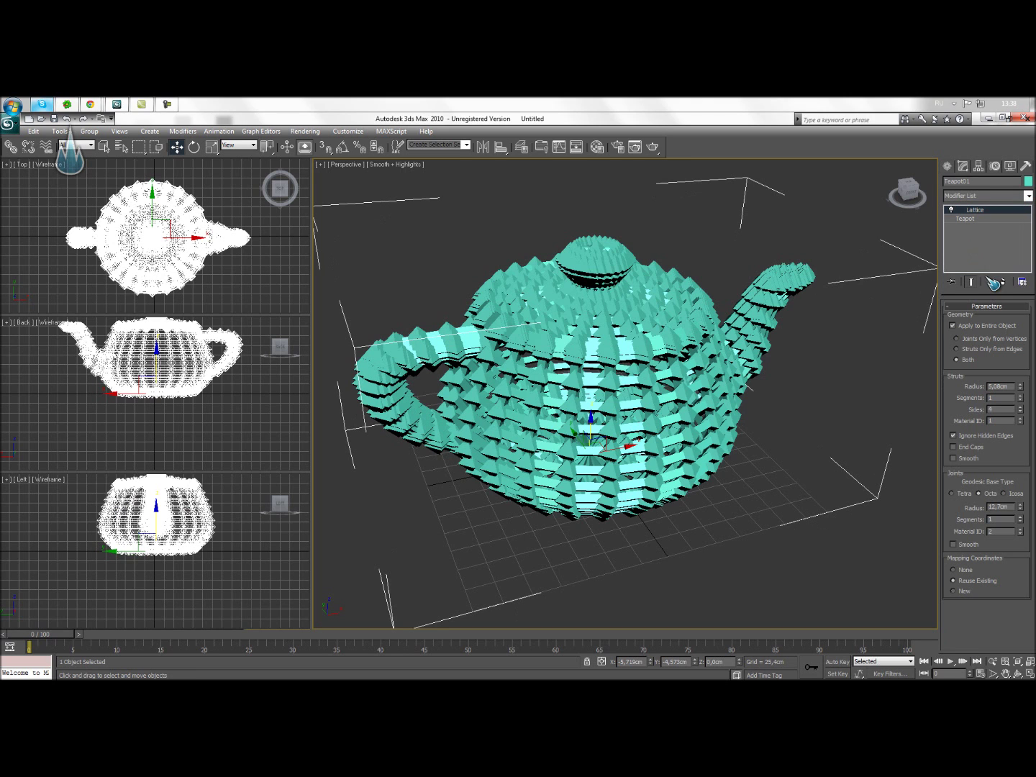
pyautogui.scroll(5, 807, 446)
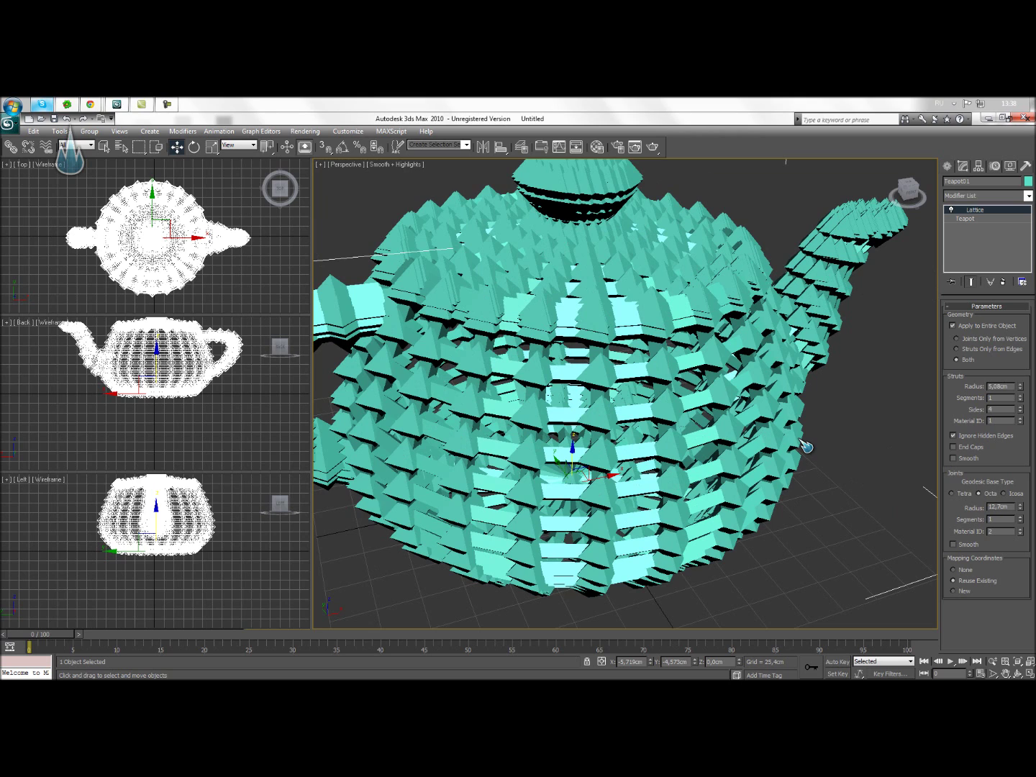
pyautogui.click(1022, 418)
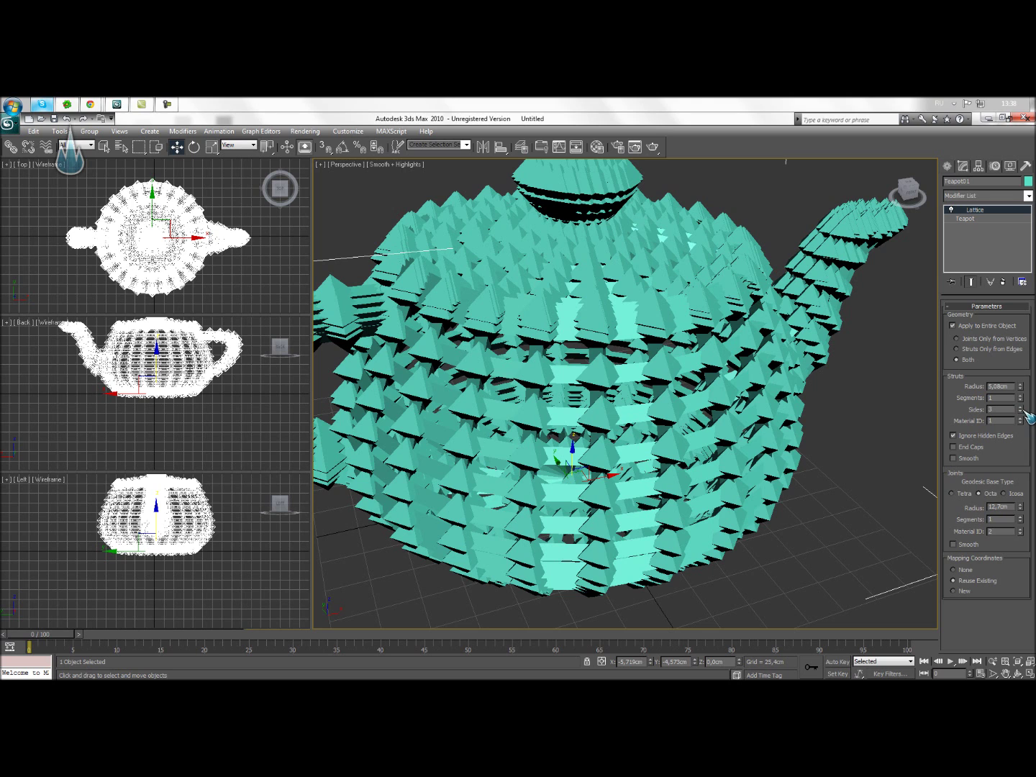
pyautogui.moveTo(1020, 403); pyautogui.dragTo(1012, 352)
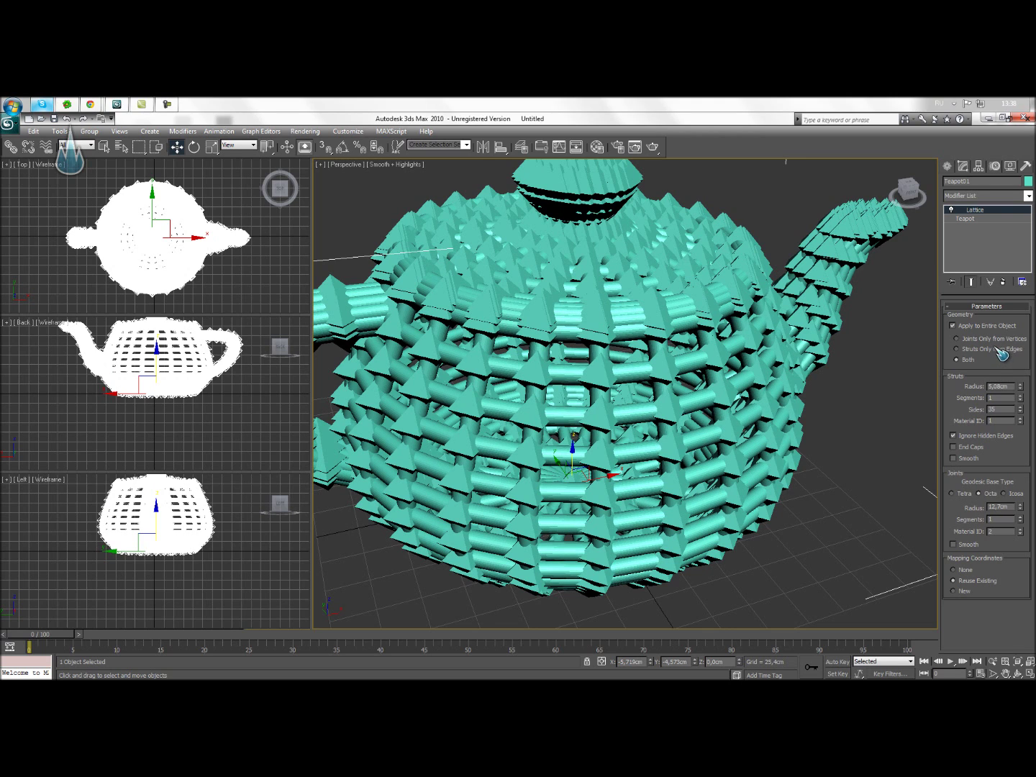
pyautogui.moveTo(750, 420); pyautogui.dragTo(740, 418, button='middle')
pyautogui.scroll(-3, 721, 418)
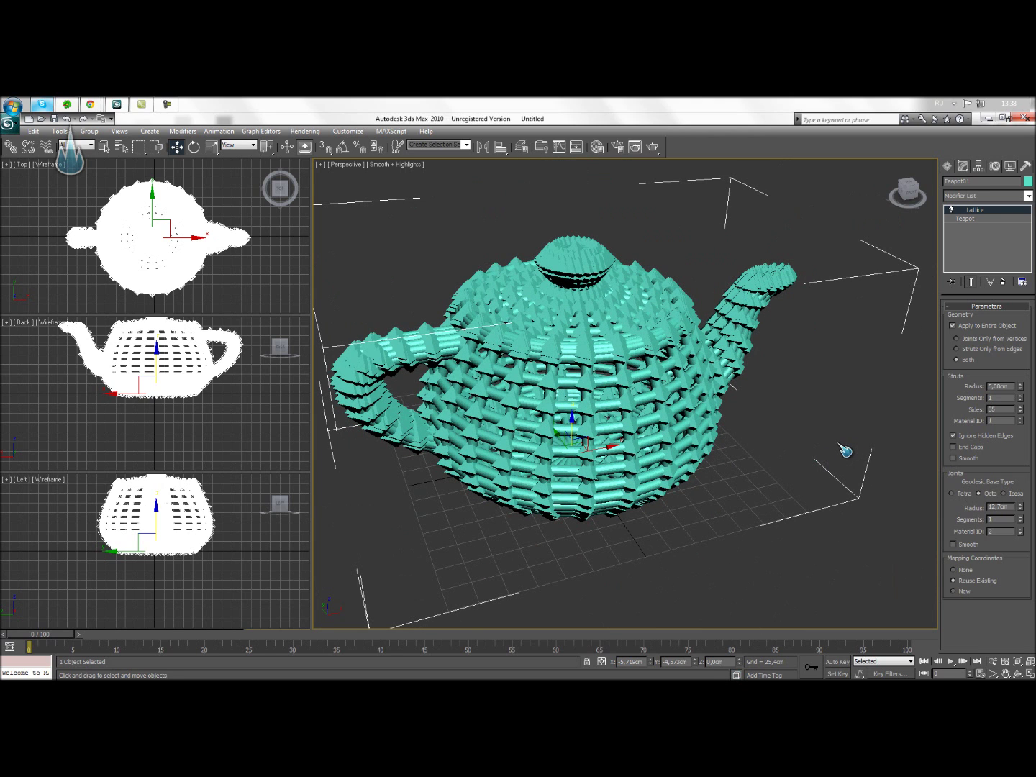
pyautogui.scroll(3, 843, 443)
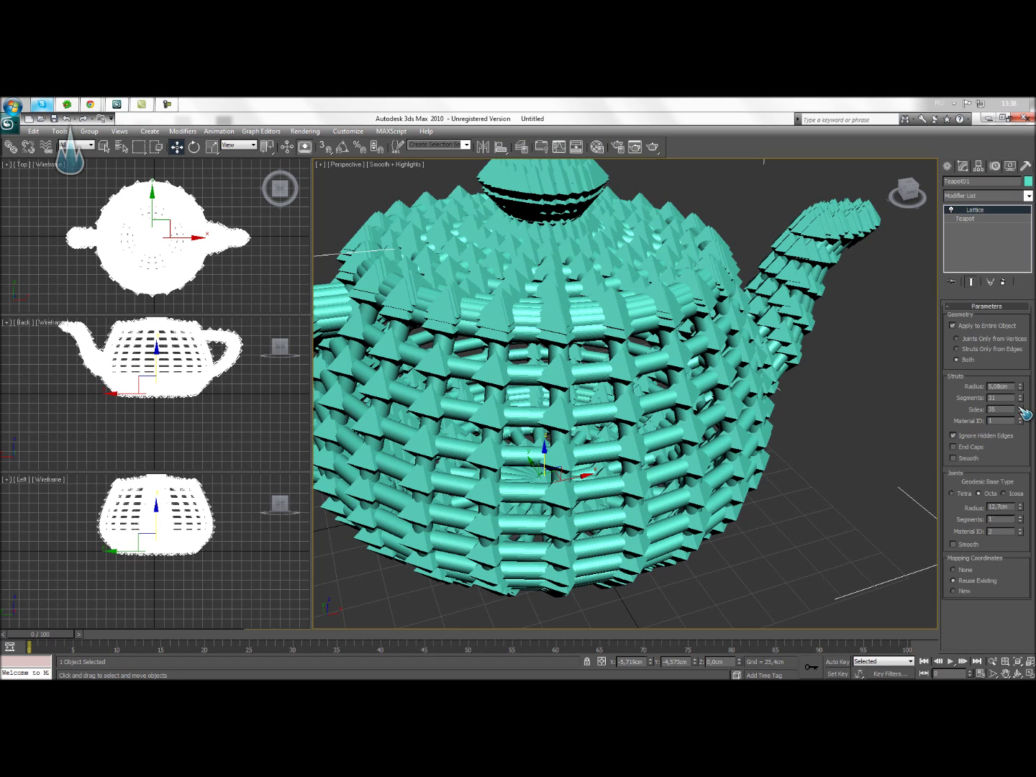
pyautogui.click(553, 440)
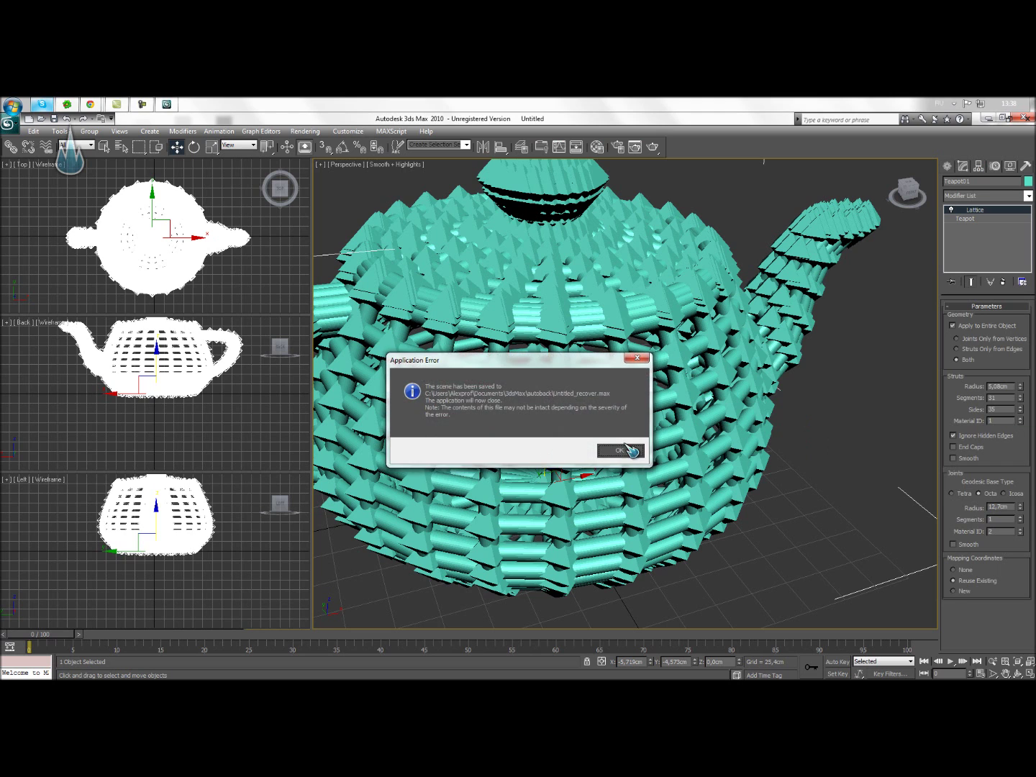
# Step: Confirm the Application Error dialogs and cancel the error report without sending it
pyautogui.click(624, 451)
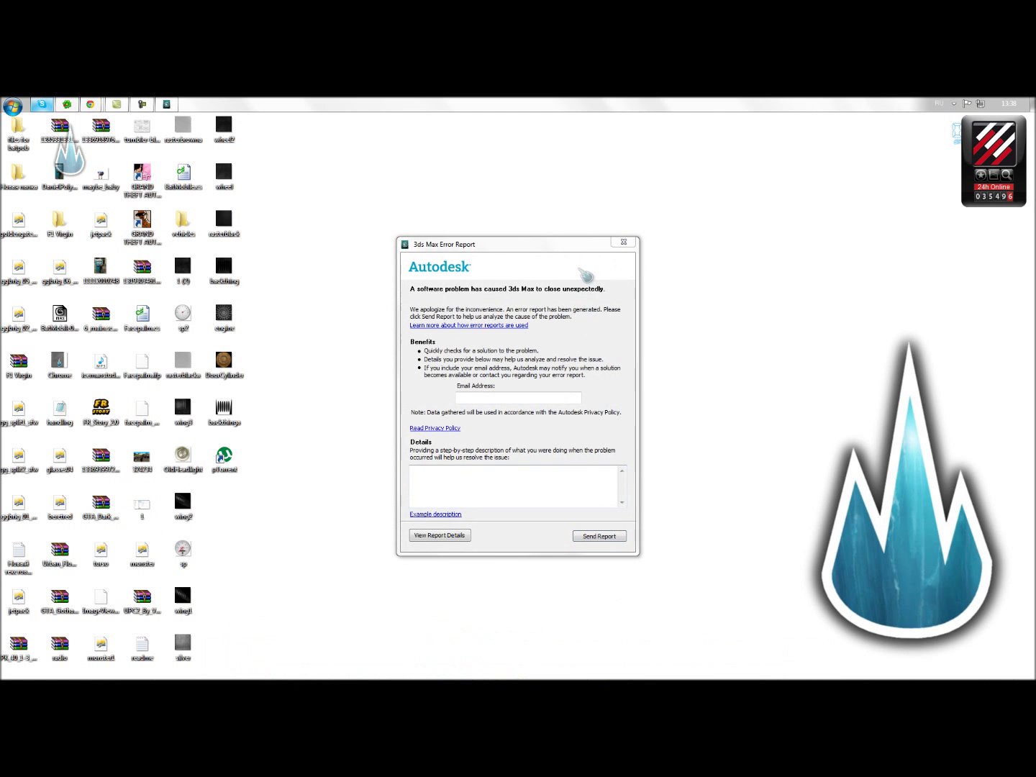
pyautogui.click(624, 243)
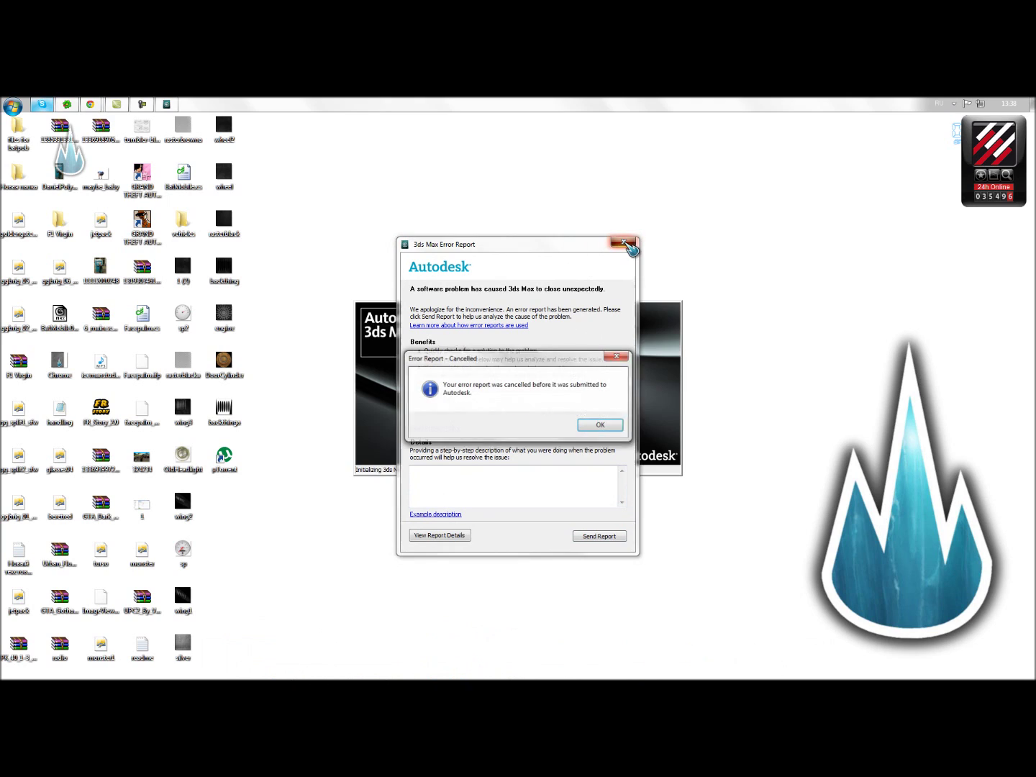
pyautogui.click(601, 425)
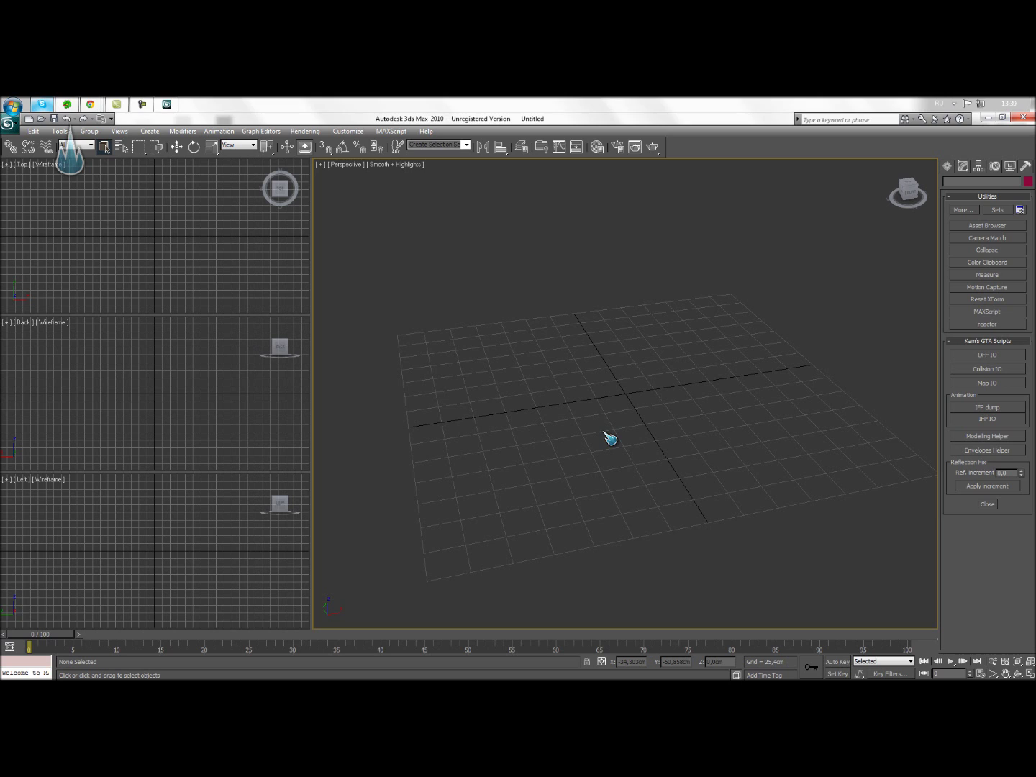
# Step: Create a teapot by dragging it out in the Perspective viewport
pyautogui.scroll(3, 752, 316)
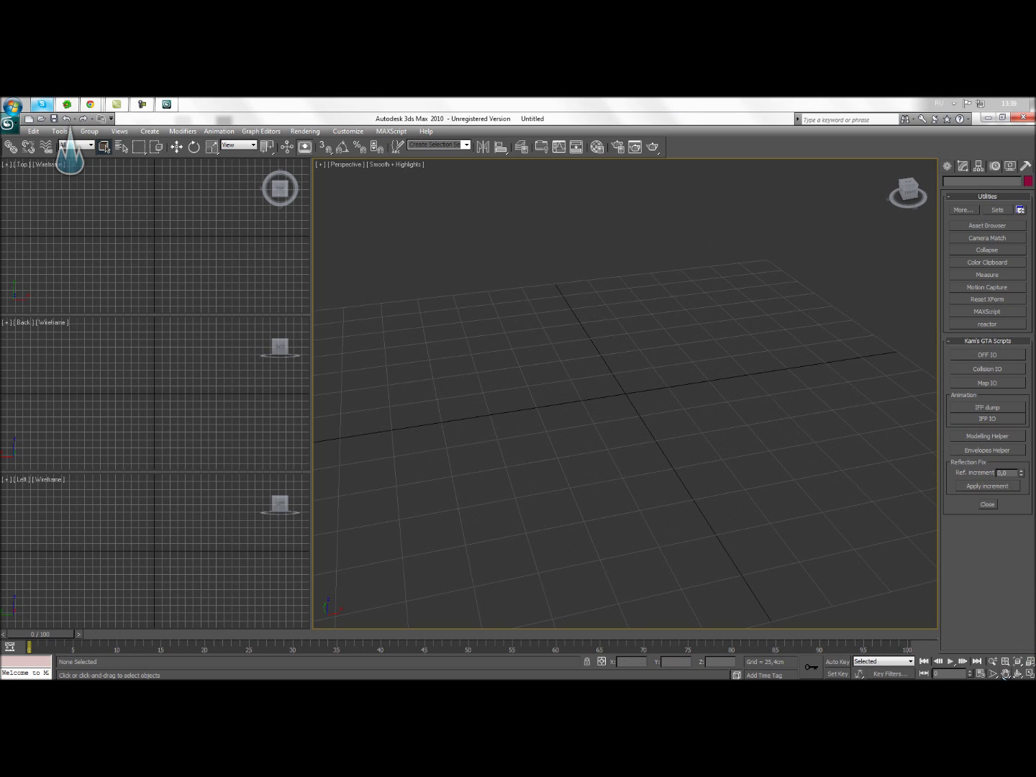
pyautogui.click(1005, 674)
pyautogui.scroll(-4, 720, 446)
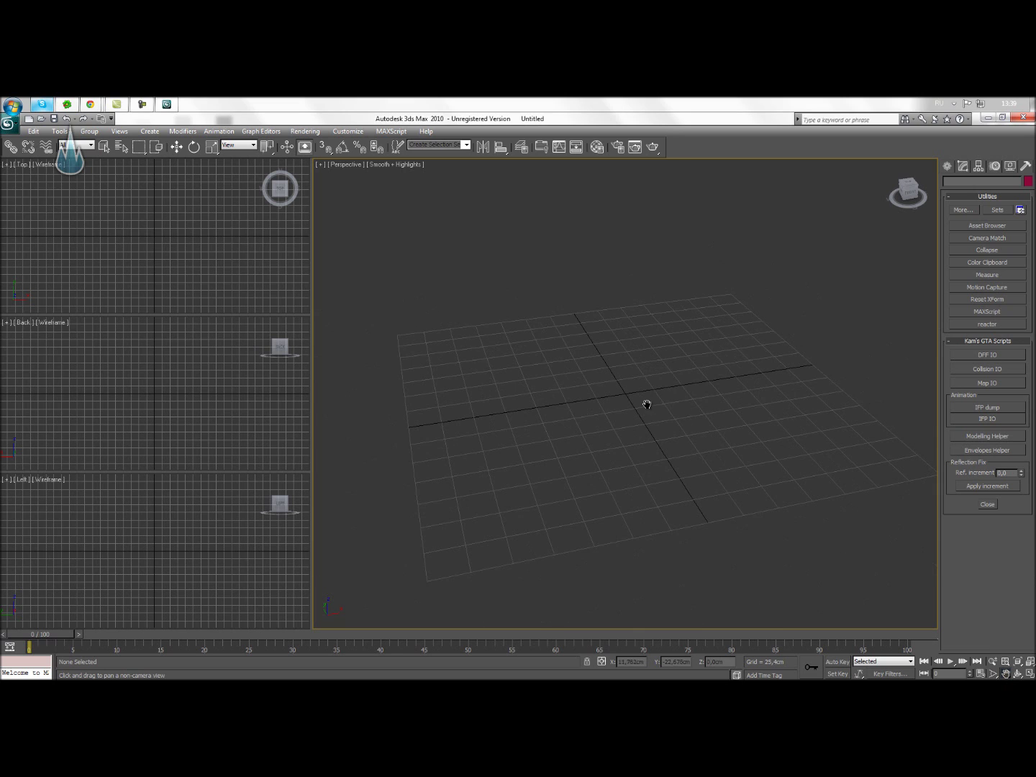
pyautogui.click(948, 166)
pyautogui.click(968, 282)
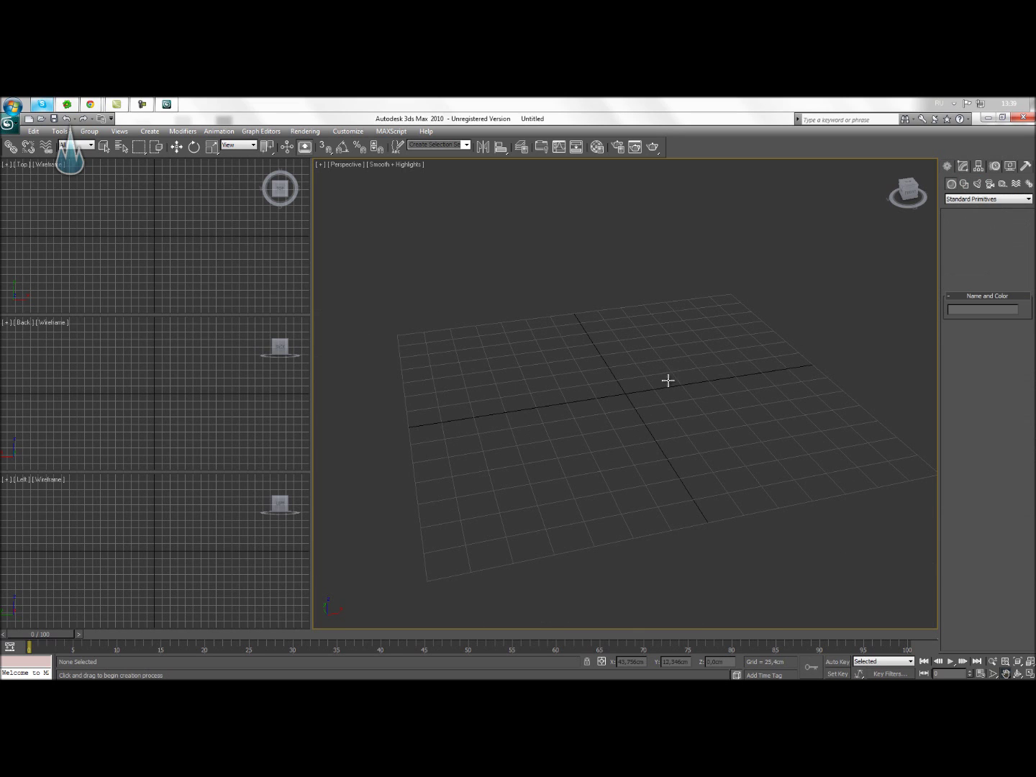
pyautogui.moveTo(625, 393); pyautogui.dragTo(572, 333)
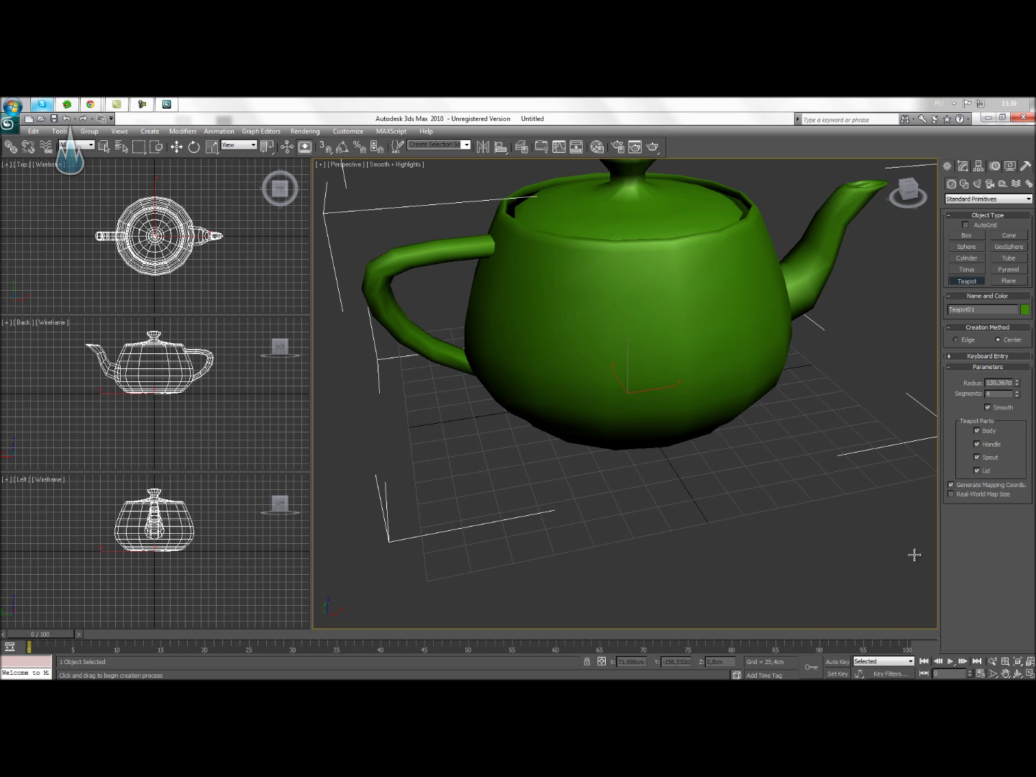
# Step: Pan the view down and expand the teapot's Modifier List
pyautogui.moveTo(902, 374); pyautogui.dragTo(911, 428)
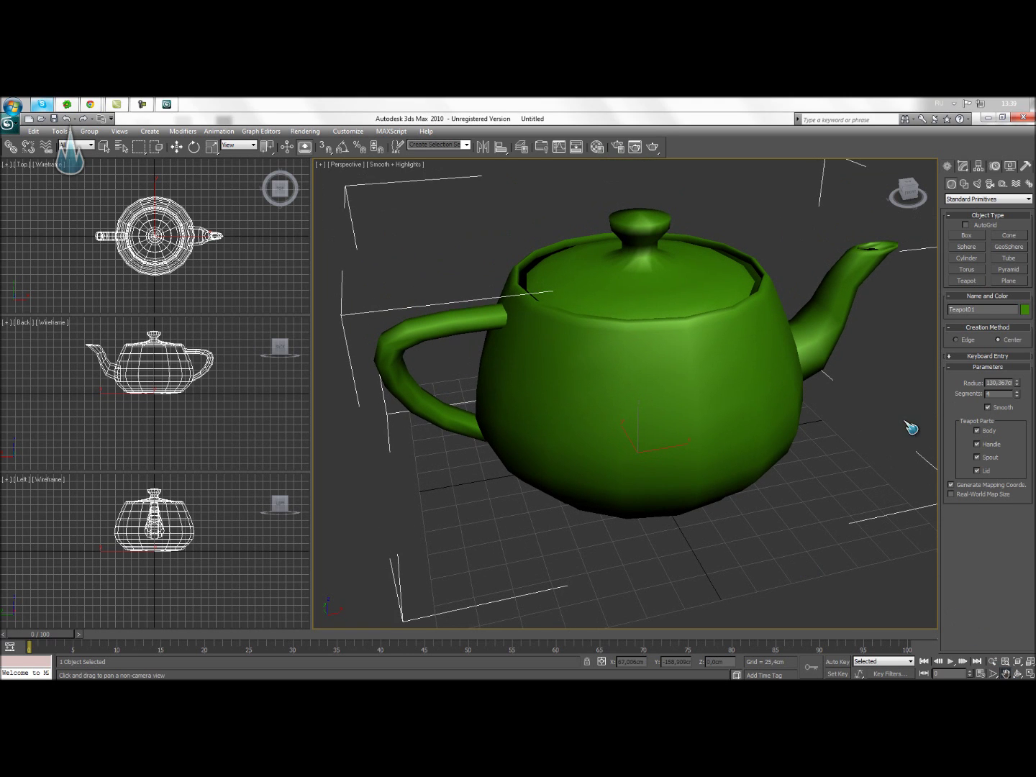
pyautogui.click(962, 166)
pyautogui.click(1030, 197)
pyautogui.moveTo(1030, 216); pyautogui.dragTo(1032, 381)
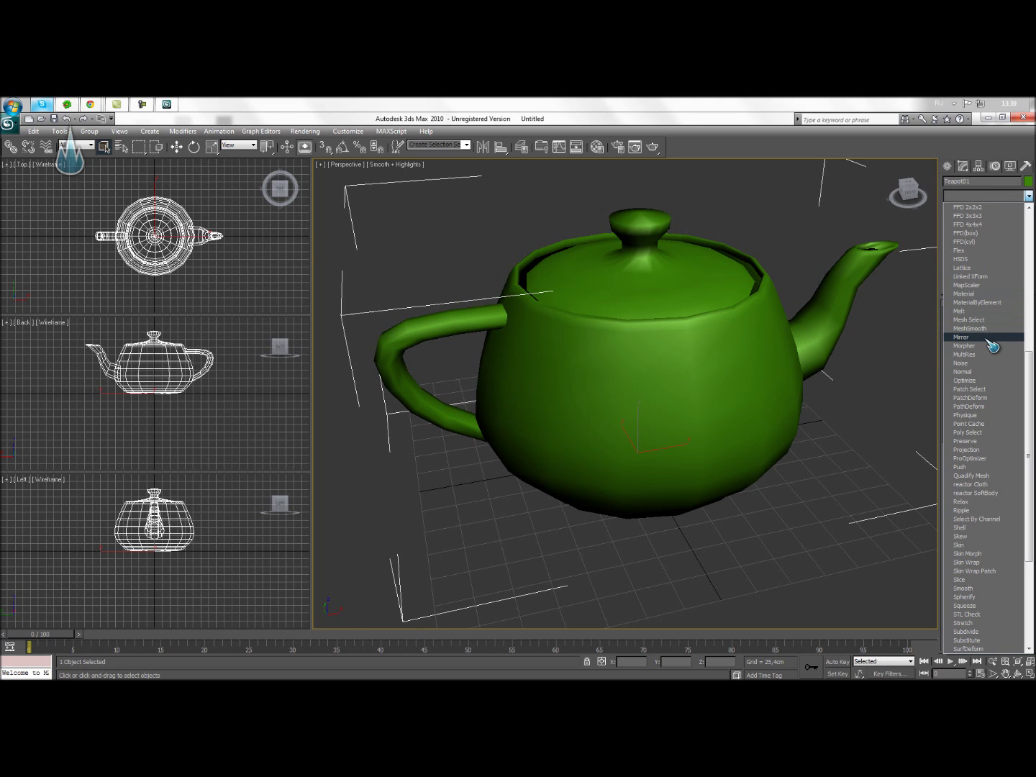
# Step: Add a Mirror modifier to the teapot, then delete it
pyautogui.click(988, 337)
pyautogui.scroll(-2, 837, 359)
pyautogui.rightClick(991, 216)
pyautogui.click(917, 230)
# Step: Add a Morpher modifier and browse its channel colour legend and parameters
pyautogui.click(1028, 196)
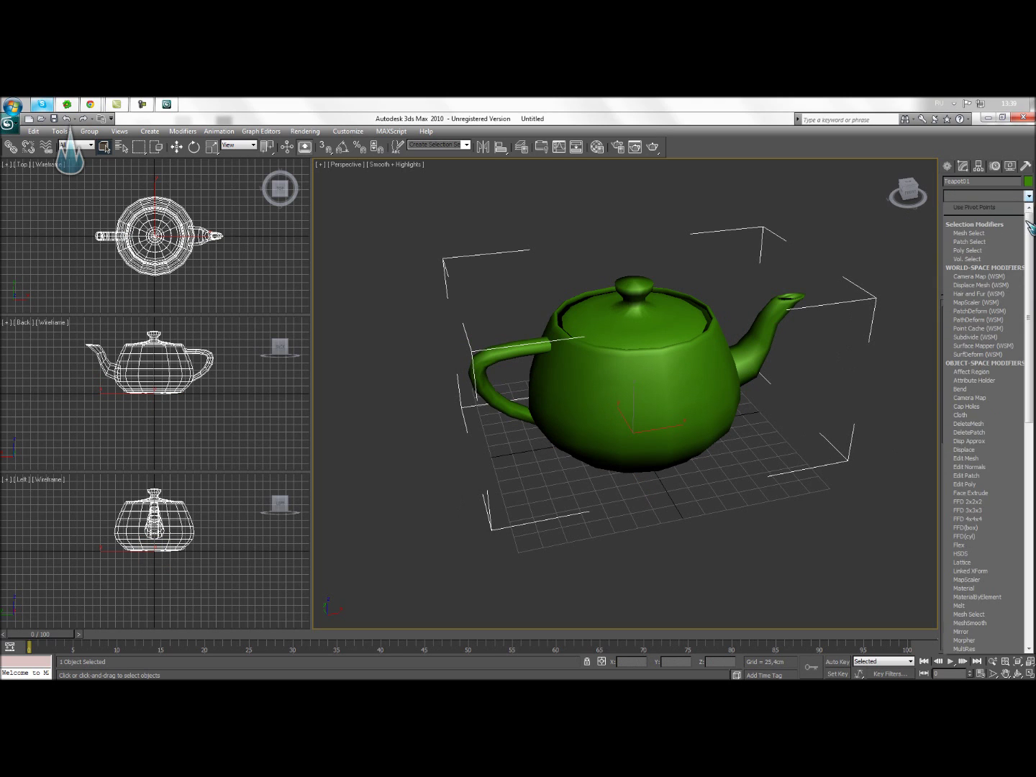
pyautogui.scroll(-5, 1031, 256)
pyautogui.scroll(-2, 1032, 257)
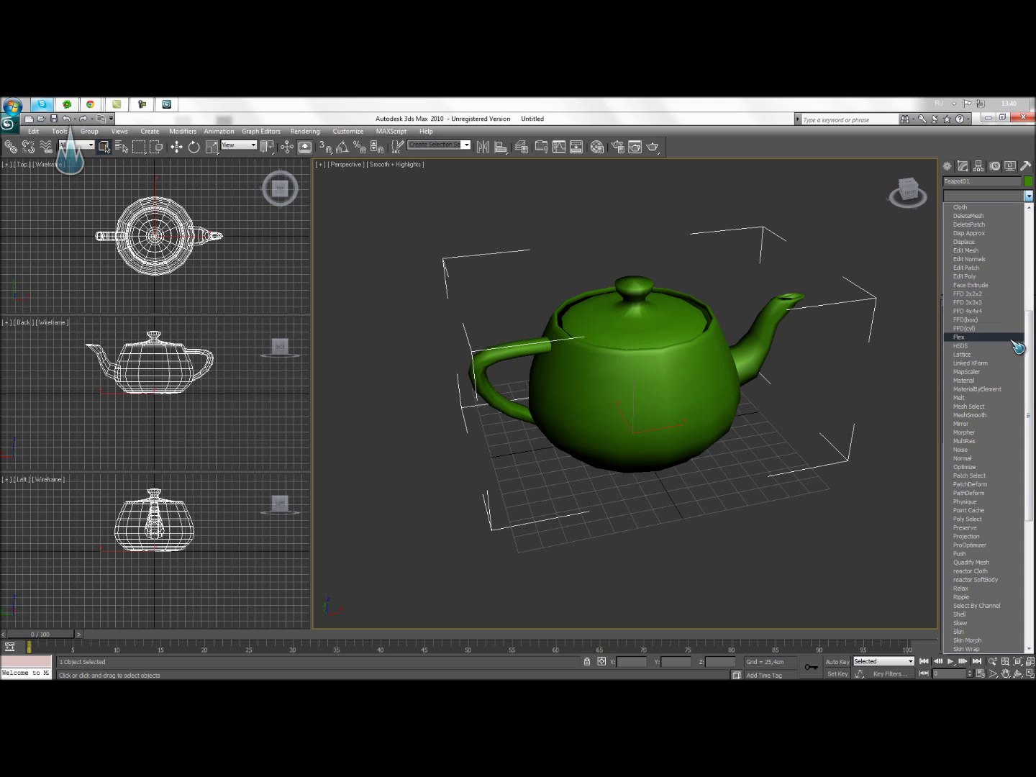
pyautogui.click(992, 431)
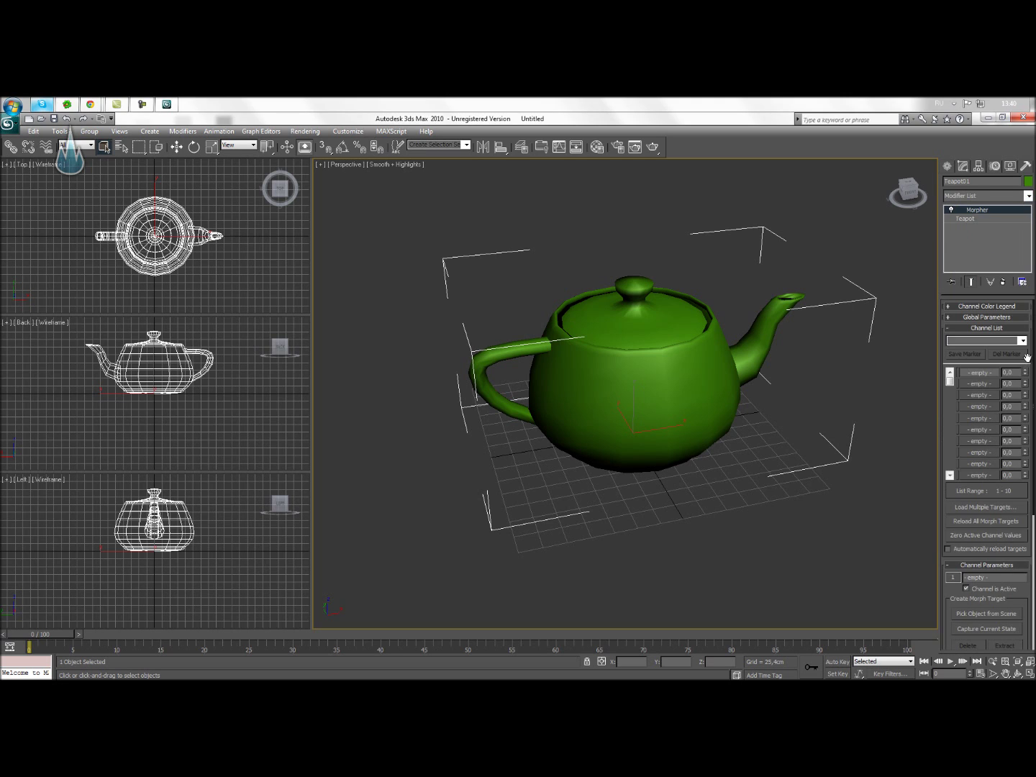
pyautogui.click(993, 306)
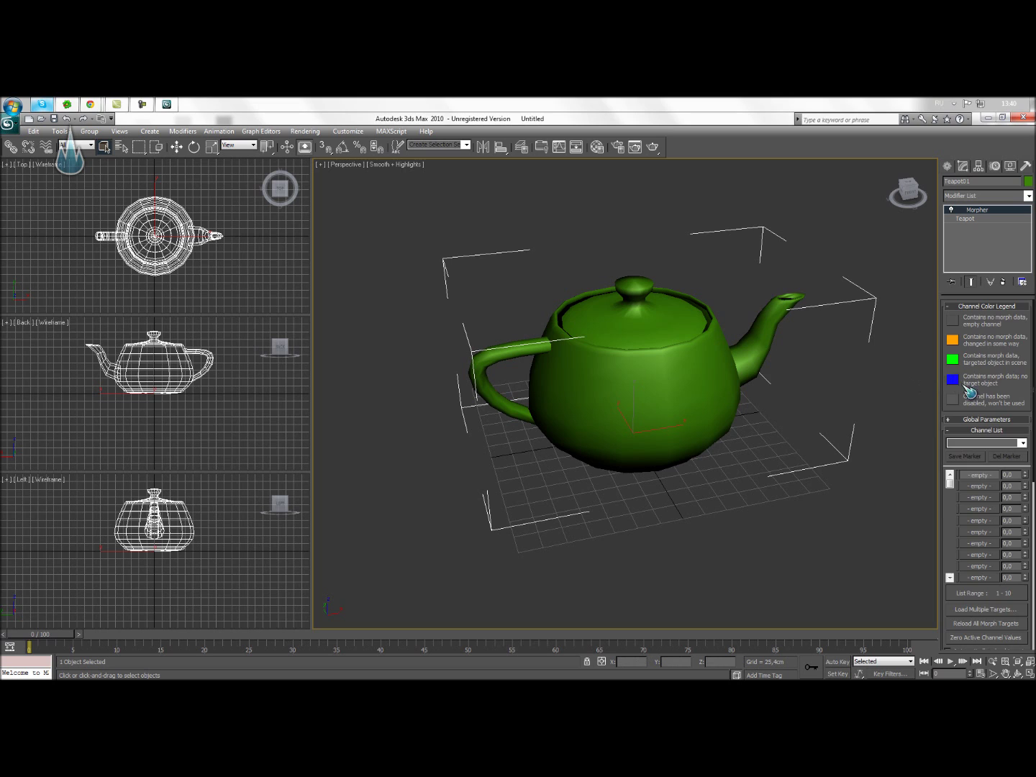
pyautogui.scroll(-3, 1023, 496)
pyautogui.scroll(-3, 1022, 497)
pyautogui.scroll(-3, 1022, 496)
pyautogui.scroll(2, 1022, 496)
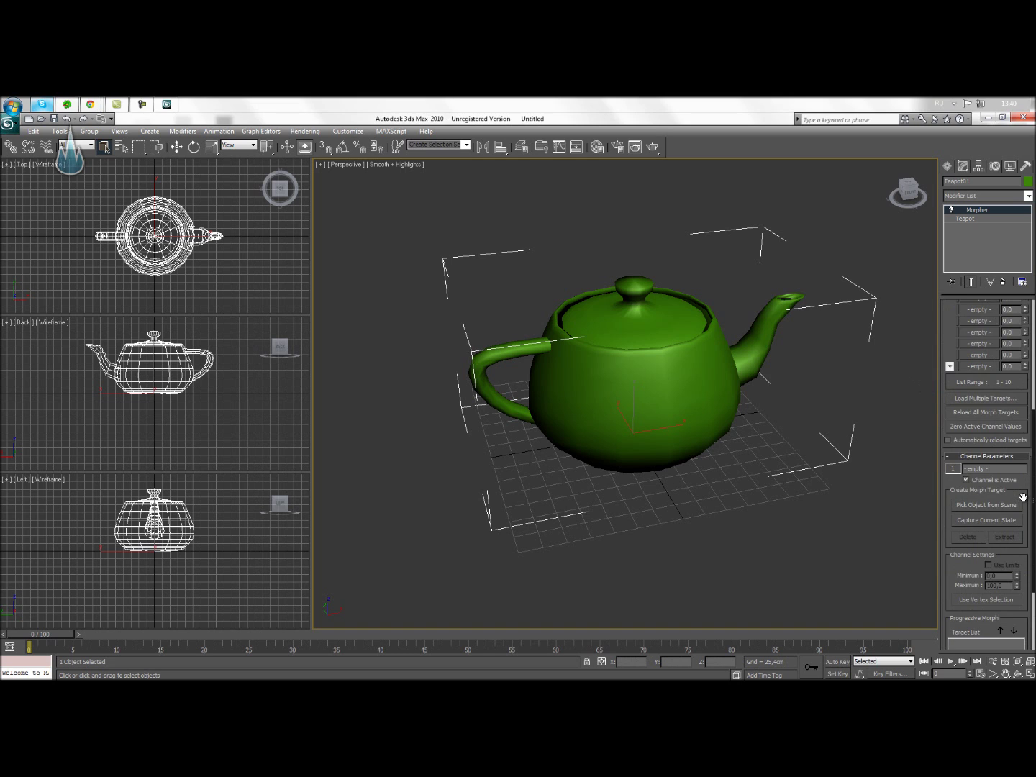
pyautogui.scroll(2, 1023, 496)
pyautogui.scroll(2, 1028, 512)
pyautogui.scroll(3, 1029, 515)
pyautogui.scroll(-3, 1029, 515)
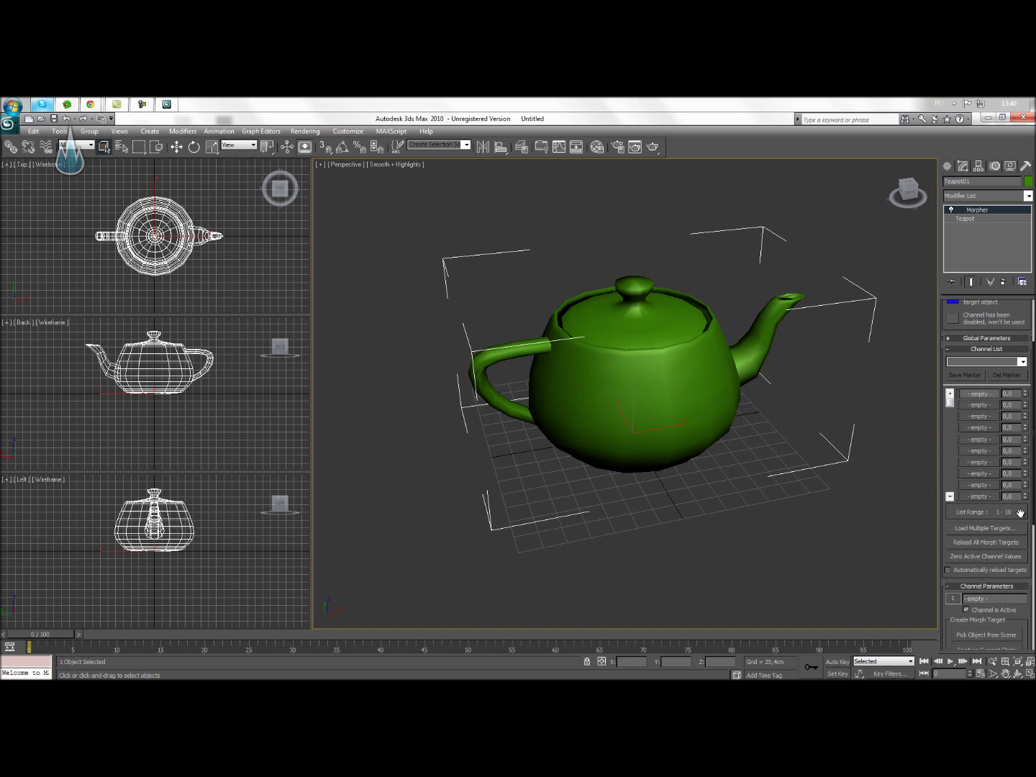
# Step: Open and close Load Multiple Targets, delete Morpher, and apply Noise instead
pyautogui.click(988, 529)
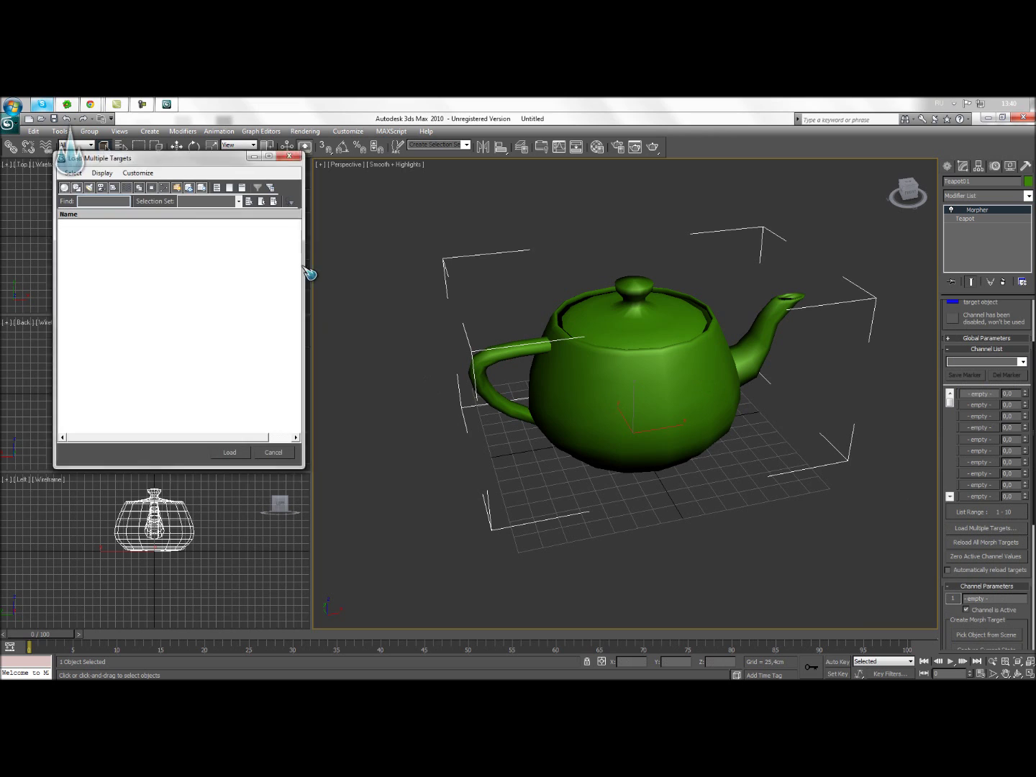
pyautogui.click(288, 156)
pyautogui.rightClick(998, 211)
pyautogui.click(954, 229)
pyautogui.click(1030, 196)
pyautogui.scroll(-2, 1029, 286)
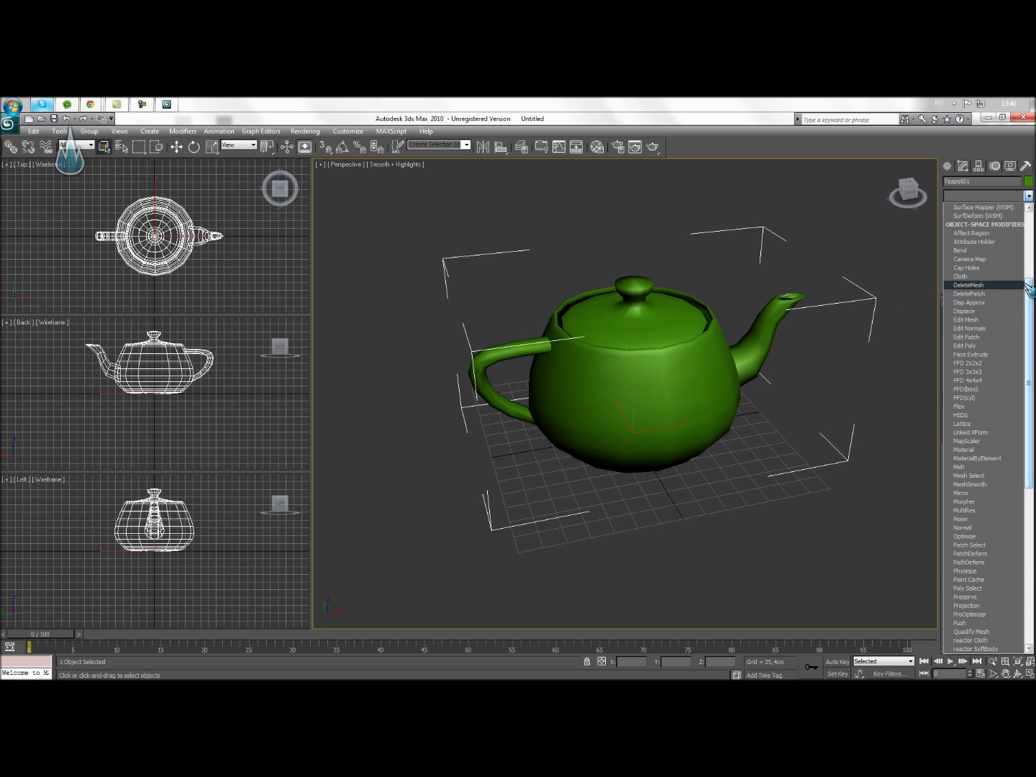
pyautogui.click(989, 520)
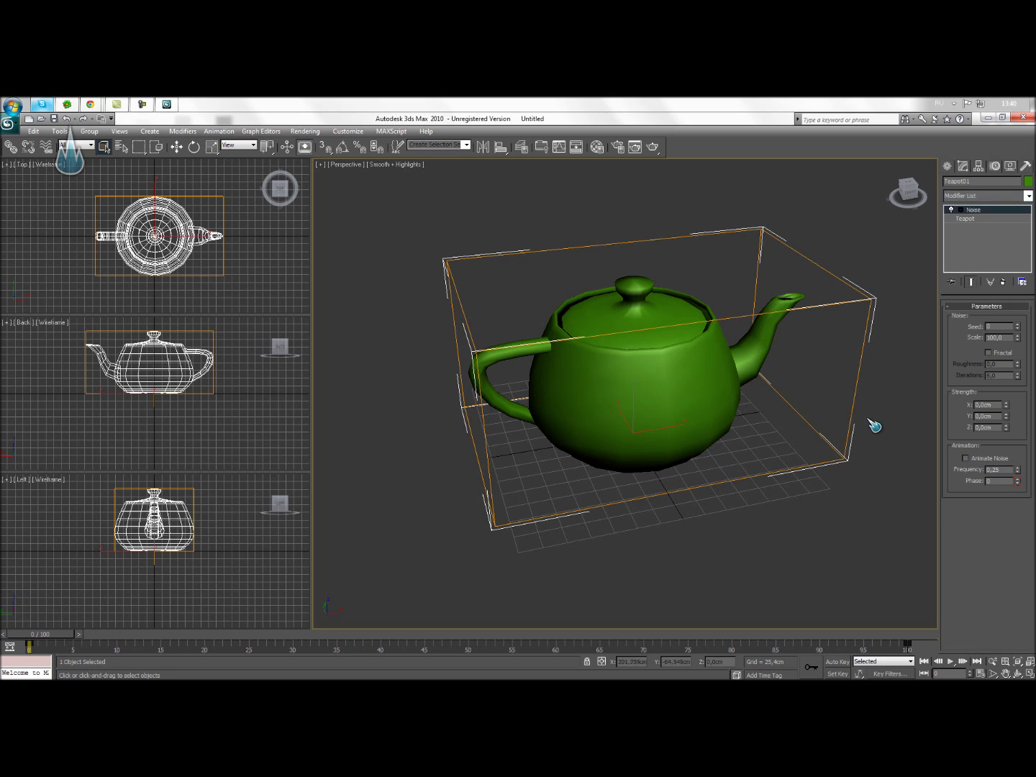
# Step: Raise the Noise seed to 3 and add X, Y and Z strength to distort the teapot
pyautogui.moveTo(1022, 328); pyautogui.dragTo(1014, 306)
pyautogui.moveTo(1012, 409)
pyautogui.mouseDown()
pyautogui.moveTo(939, 274)
pyautogui.moveTo(1014, 306)
pyautogui.mouseUp()
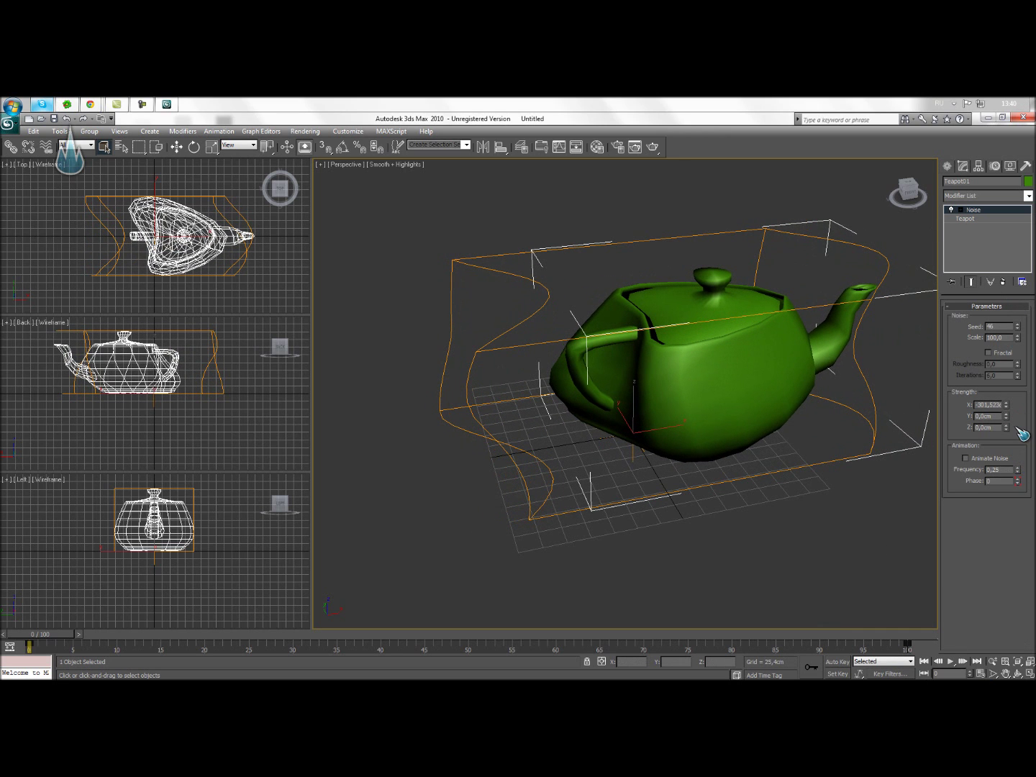
pyautogui.moveTo(1006, 417); pyautogui.dragTo(1009, 676)
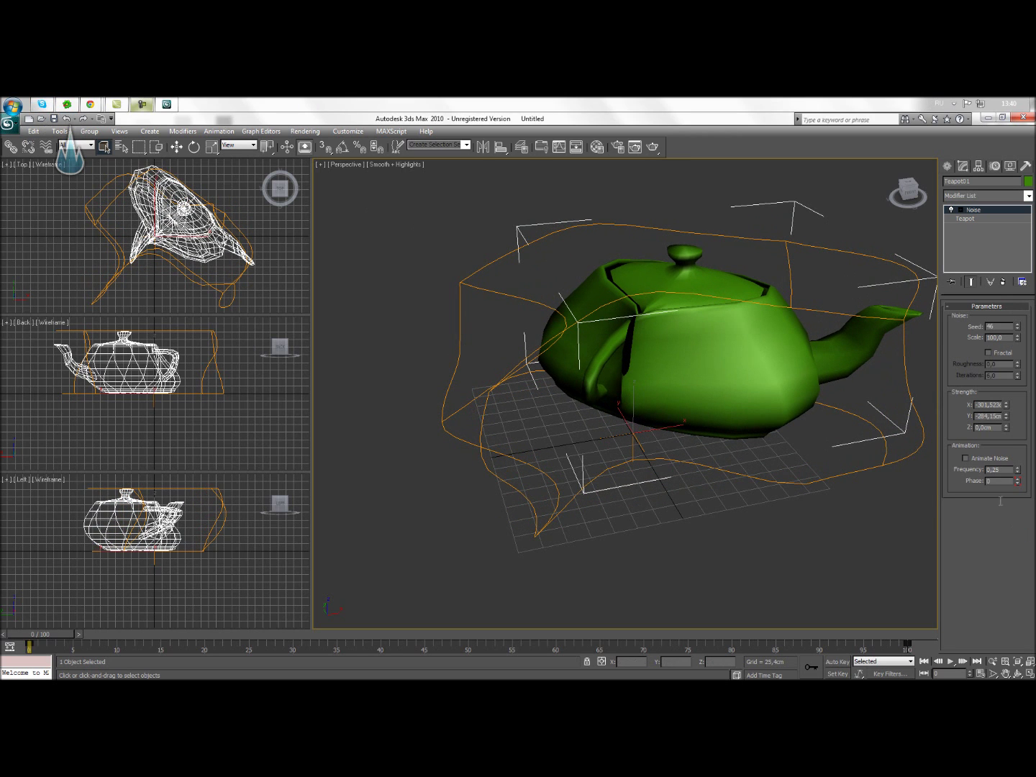
pyautogui.moveTo(1006, 428)
pyautogui.mouseDown()
pyautogui.moveTo(979, 107)
pyautogui.moveTo(978, 216)
pyautogui.mouseUp()
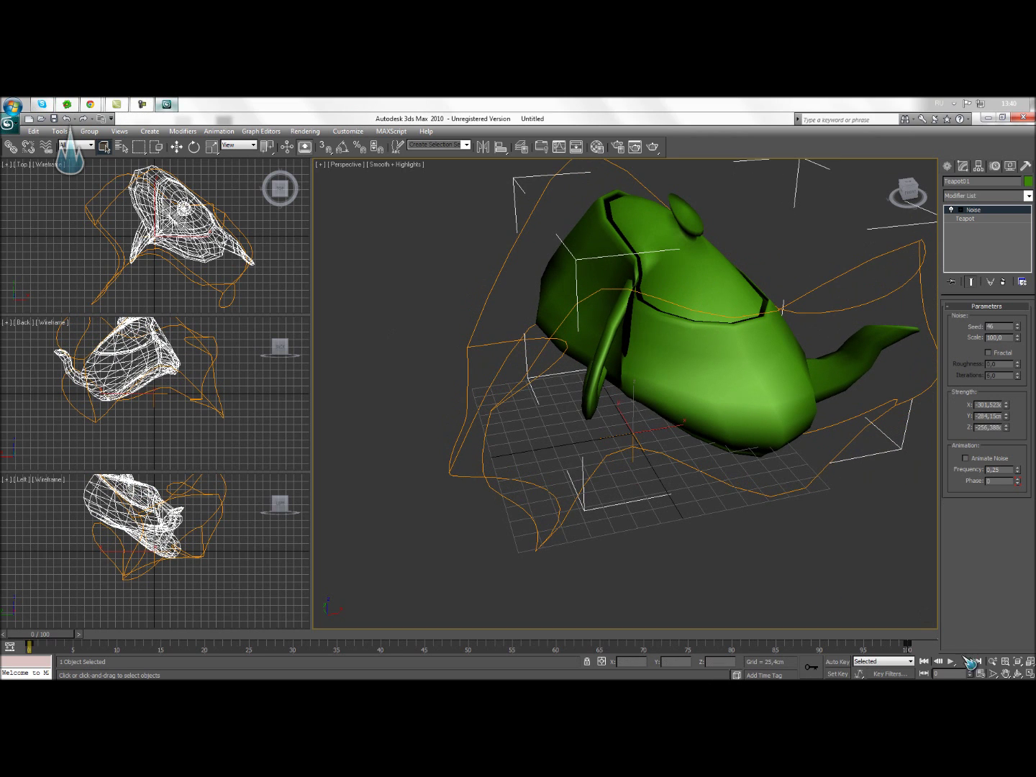
pyautogui.moveTo(665, 412)
pyautogui.keyDown('alt'); pyautogui.mouseDown(button='middle')
pyautogui.moveTo(567, 382)
pyautogui.moveTo(596, 393)
pyautogui.moveTo(595, 455)
pyautogui.moveTo(651, 435)
pyautogui.mouseUp(button='middle'); pyautogui.keyUp('alt')
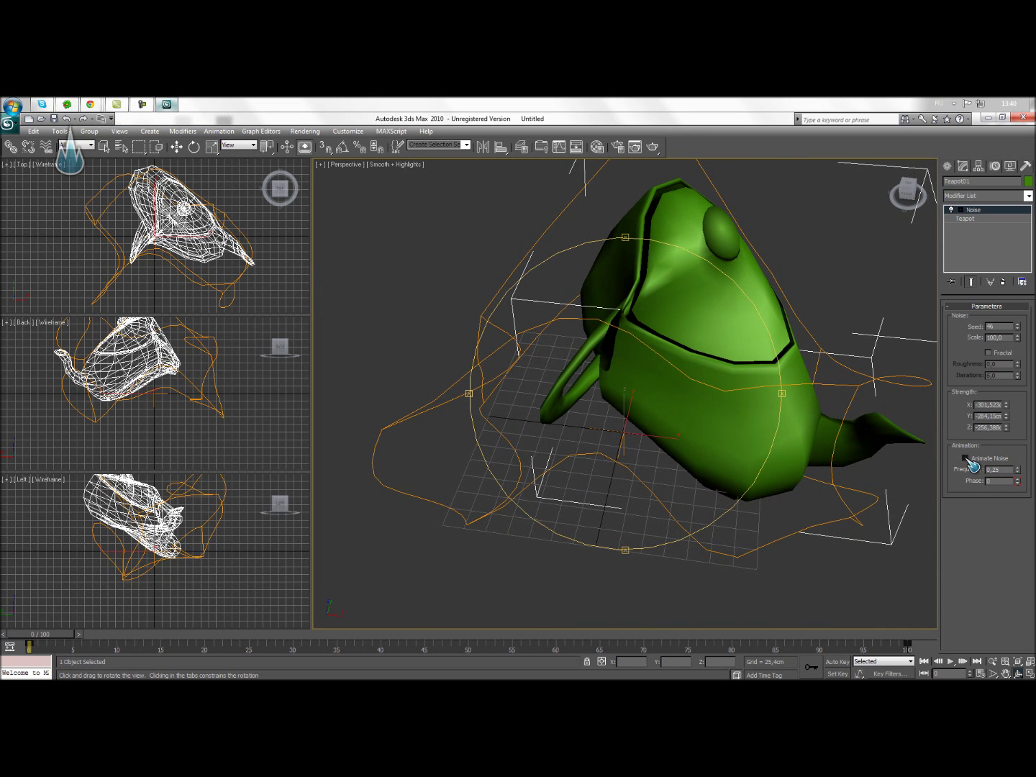
# Step: Delete the Noise modifier from the stack and bring the modifier list back up
pyautogui.rightClick(1004, 211)
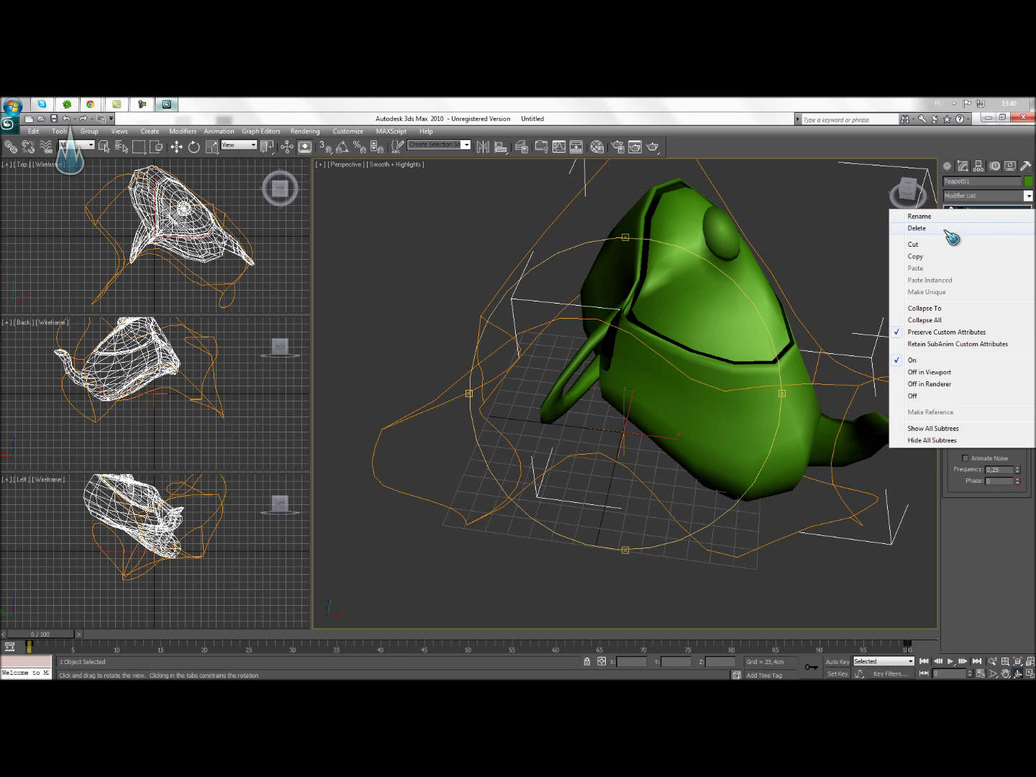
pyautogui.click(992, 230)
pyautogui.click(1028, 196)
pyautogui.scroll(-5, 1030, 303)
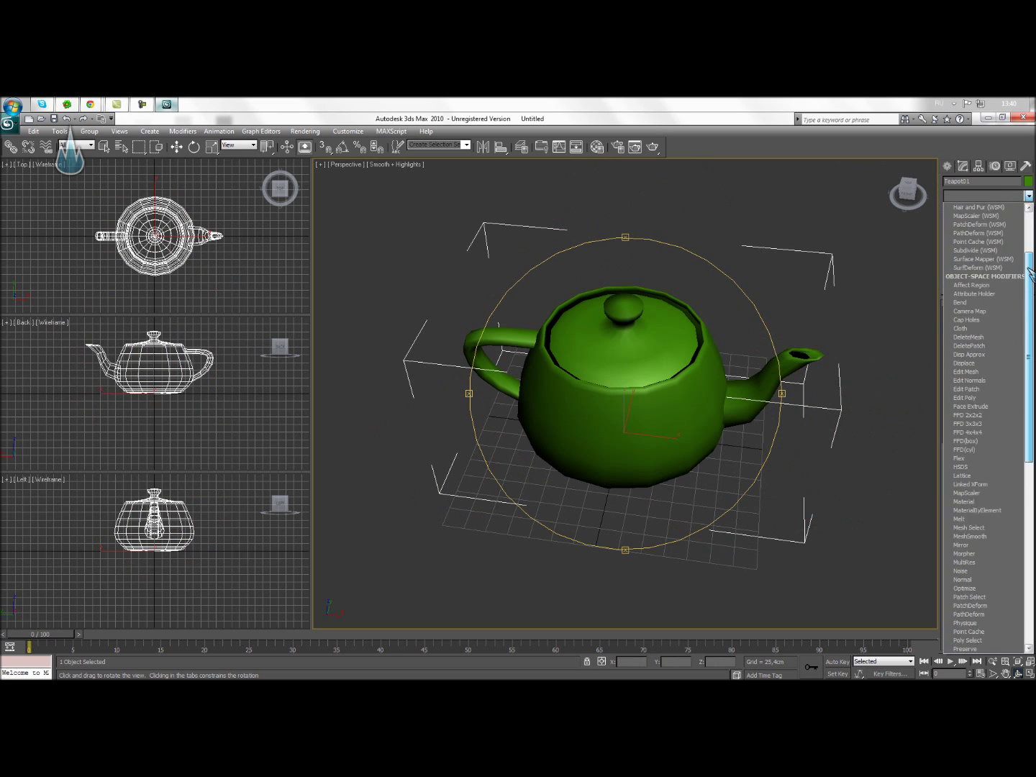
pyautogui.scroll(-2, 1031, 303)
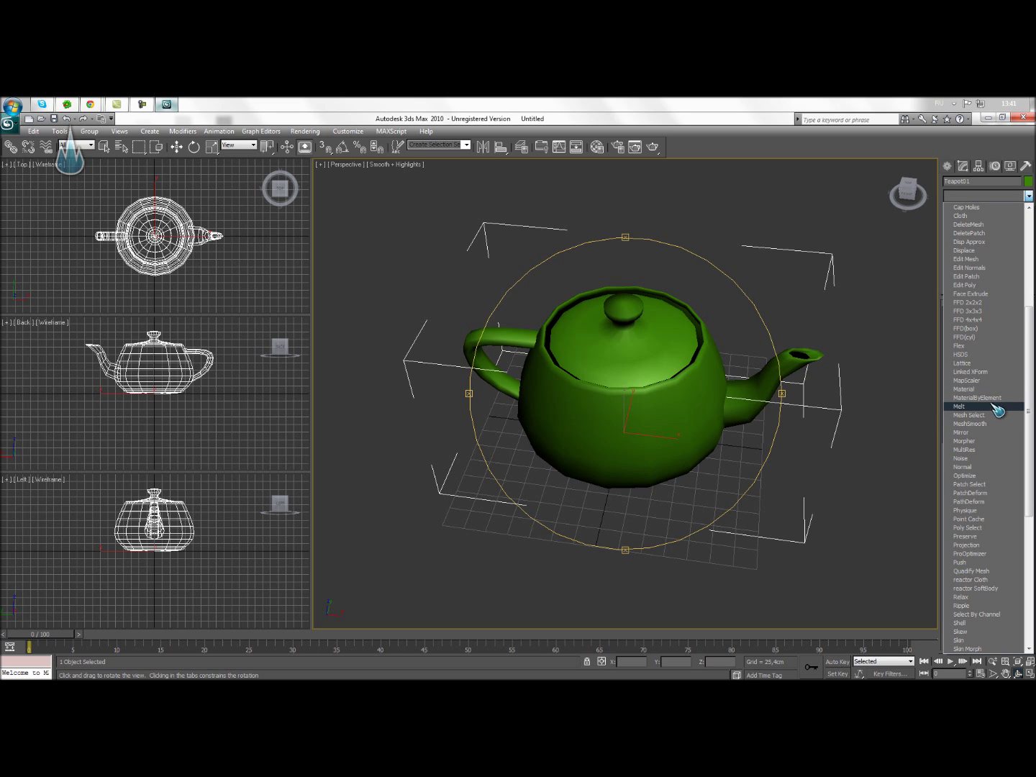
# Step: Add a Normal modifier to the teapot, toggle Flip Normals off and on, then delete the teapot
pyautogui.click(988, 473)
pyautogui.moveTo(806, 431)
pyautogui.mouseDown()
pyautogui.moveTo(786, 416)
pyautogui.moveTo(838, 400)
pyautogui.mouseUp()
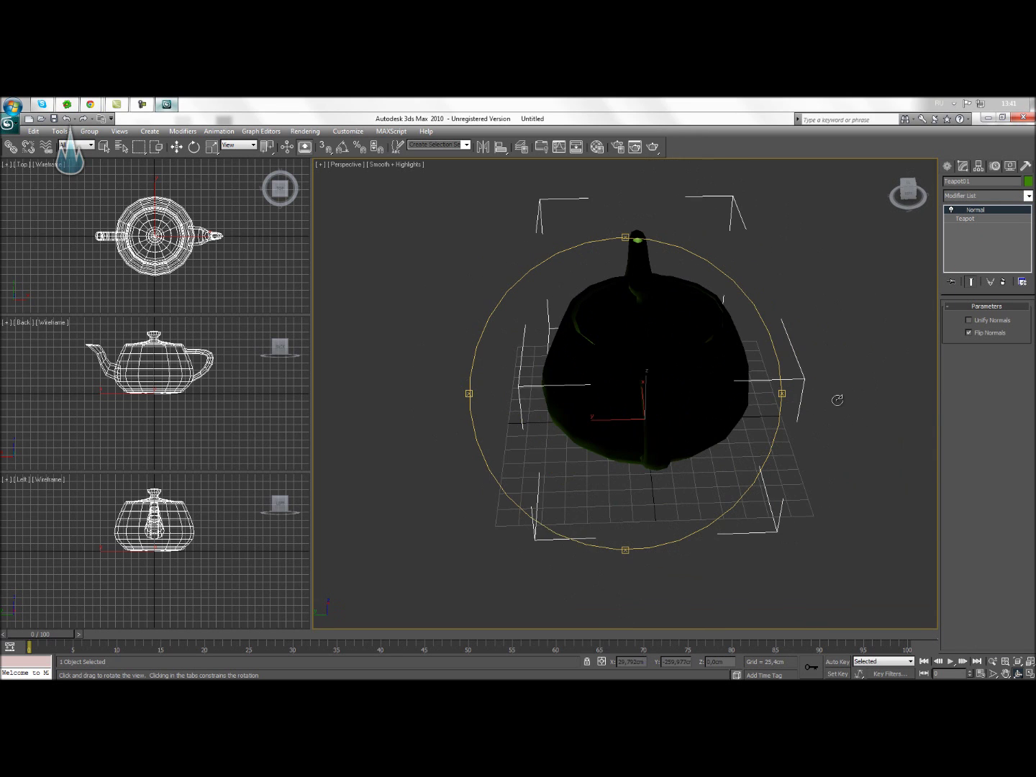
pyautogui.click(968, 333)
pyautogui.moveTo(742, 377); pyautogui.dragTo(667, 406)
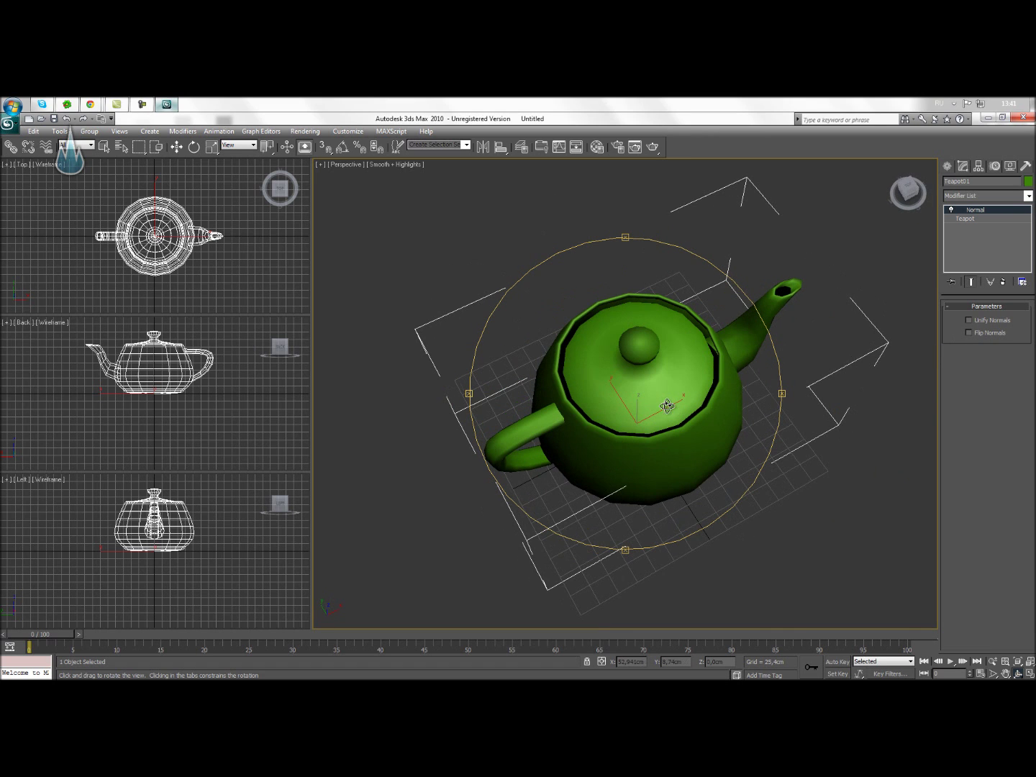
pyautogui.click(968, 333)
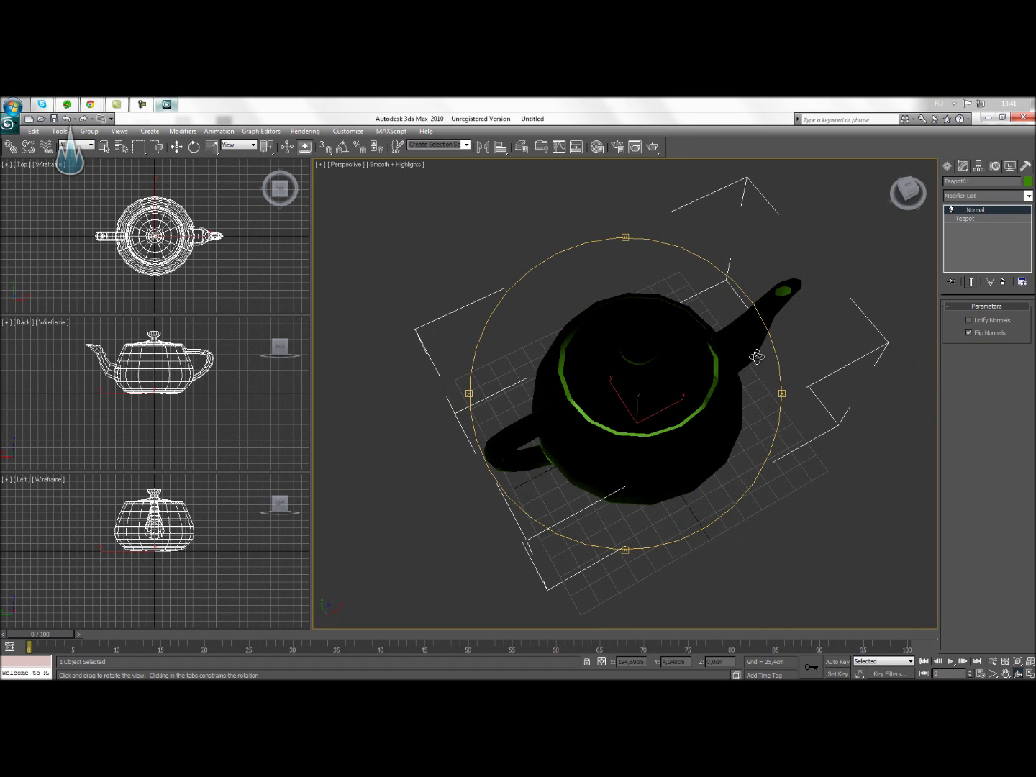
pyautogui.click(176, 147)
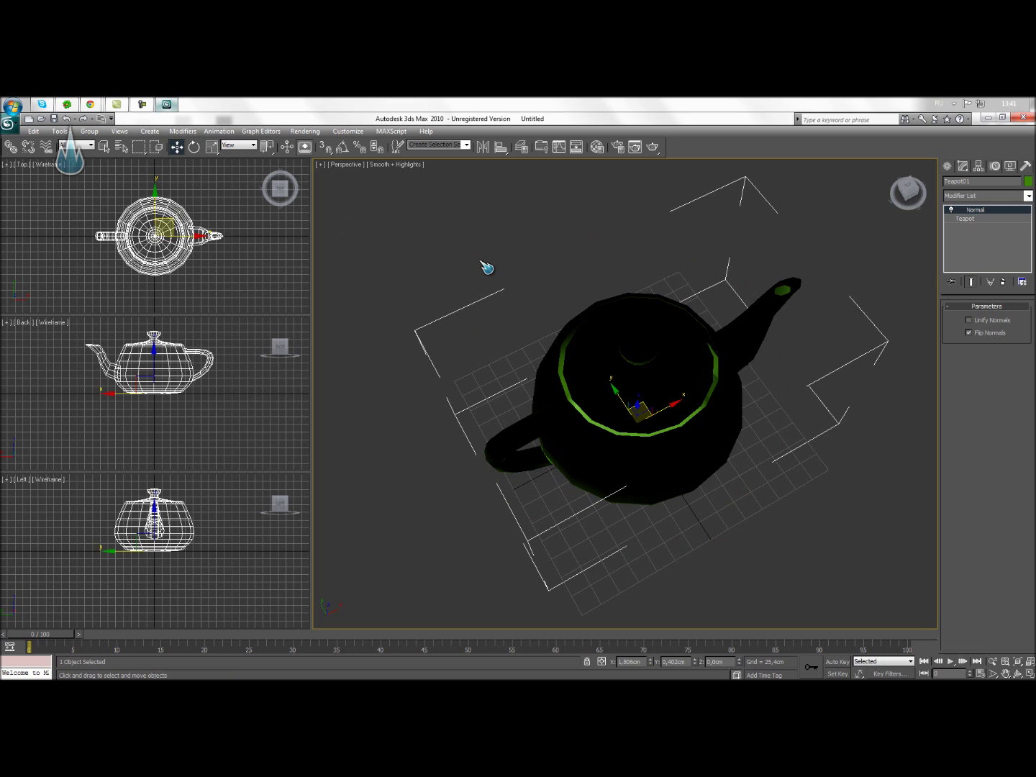
pyautogui.press('Delete')
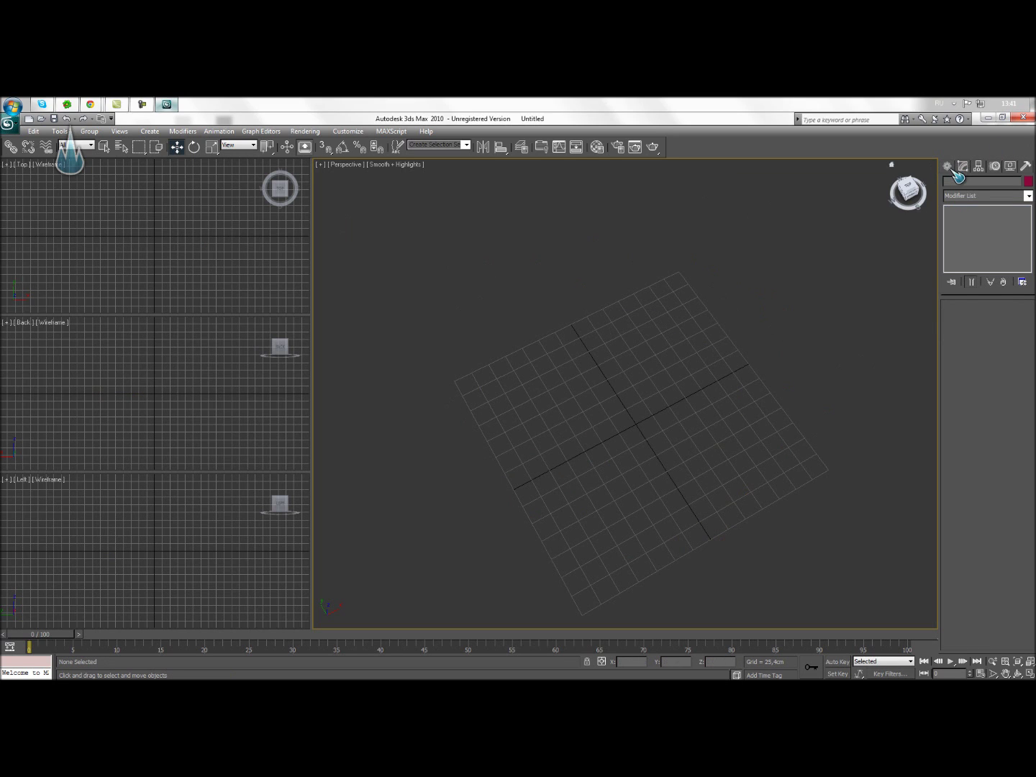
# Step: Create a large box on the grid and orbit around it
pyautogui.click(948, 166)
pyautogui.click(970, 234)
pyautogui.moveTo(470, 389)
pyautogui.mouseDown()
pyautogui.moveTo(823, 454)
pyautogui.moveTo(819, 432)
pyautogui.mouseUp()
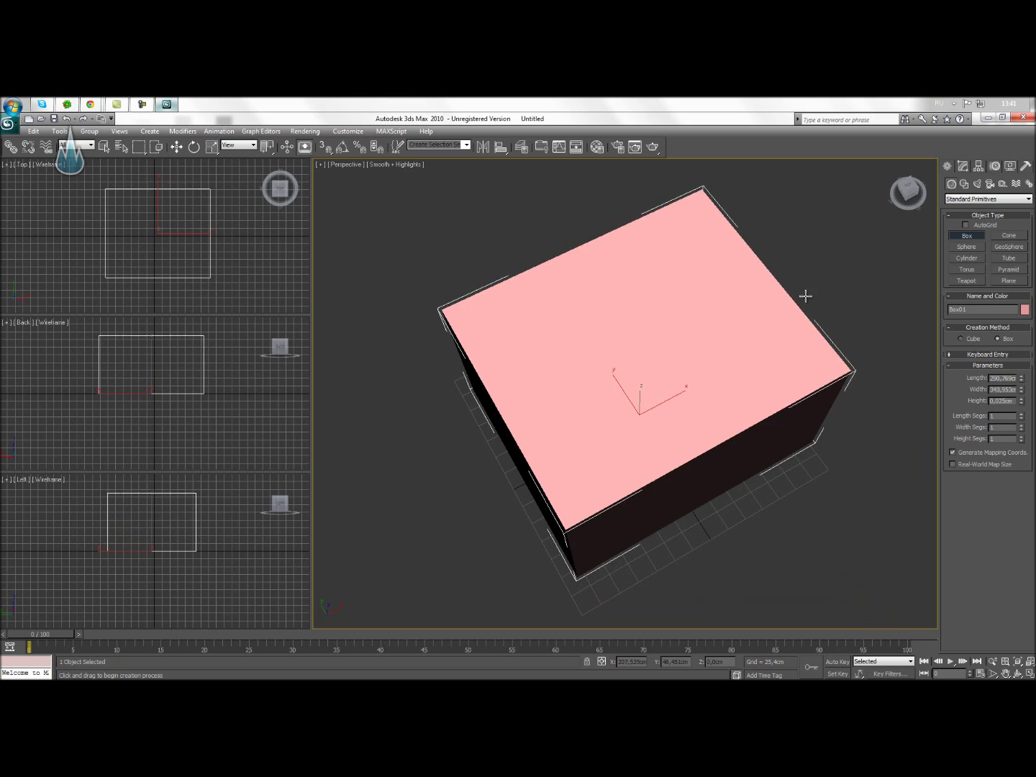
pyautogui.click(807, 266)
pyautogui.click(1021, 674)
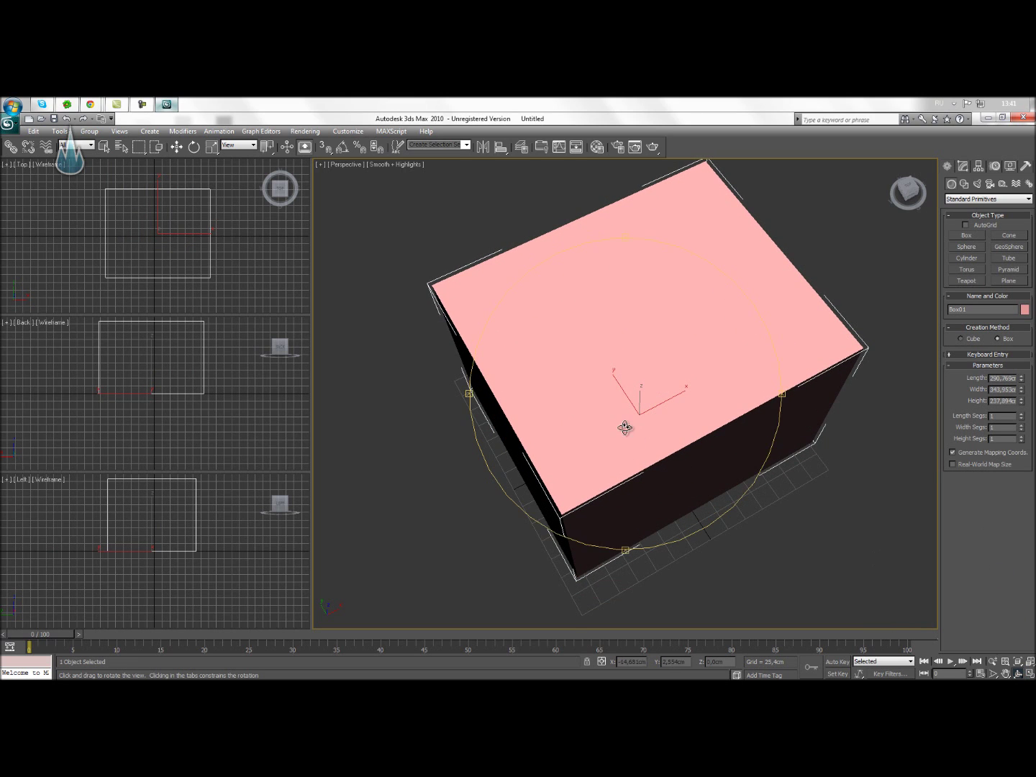
pyautogui.moveTo(625, 429); pyautogui.dragTo(630, 397)
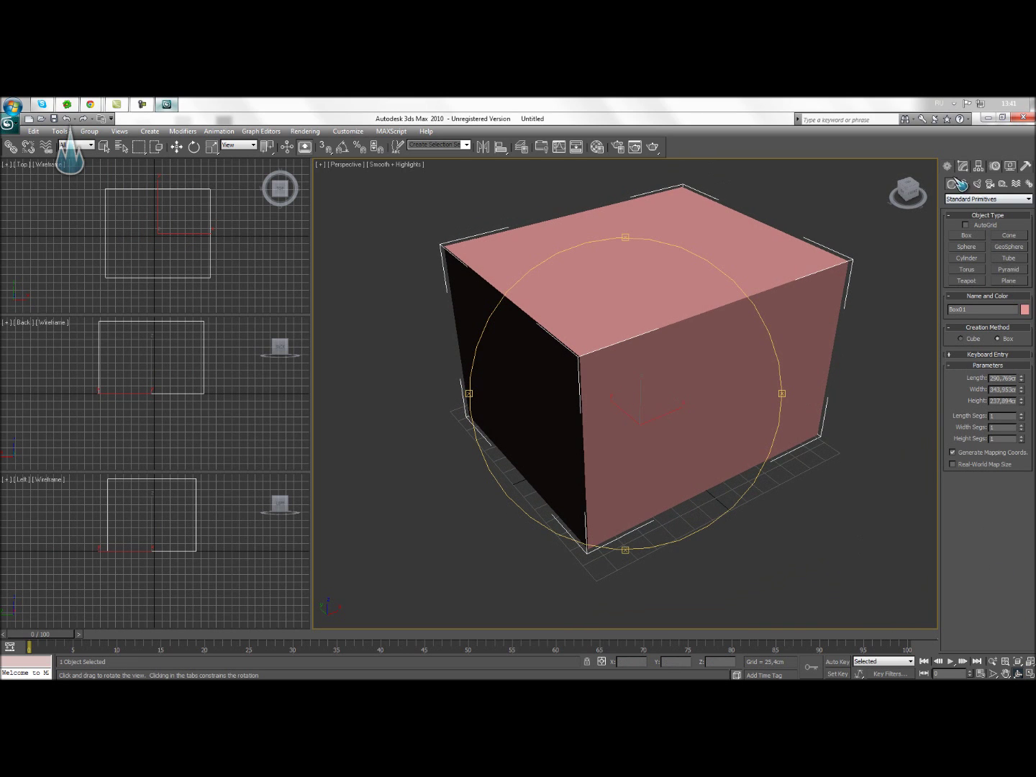
# Step: Apply a Normal modifier to the box so its faces point inward
pyautogui.click(962, 167)
pyautogui.click(1028, 196)
pyautogui.moveTo(1030, 301); pyautogui.dragTo(1032, 431)
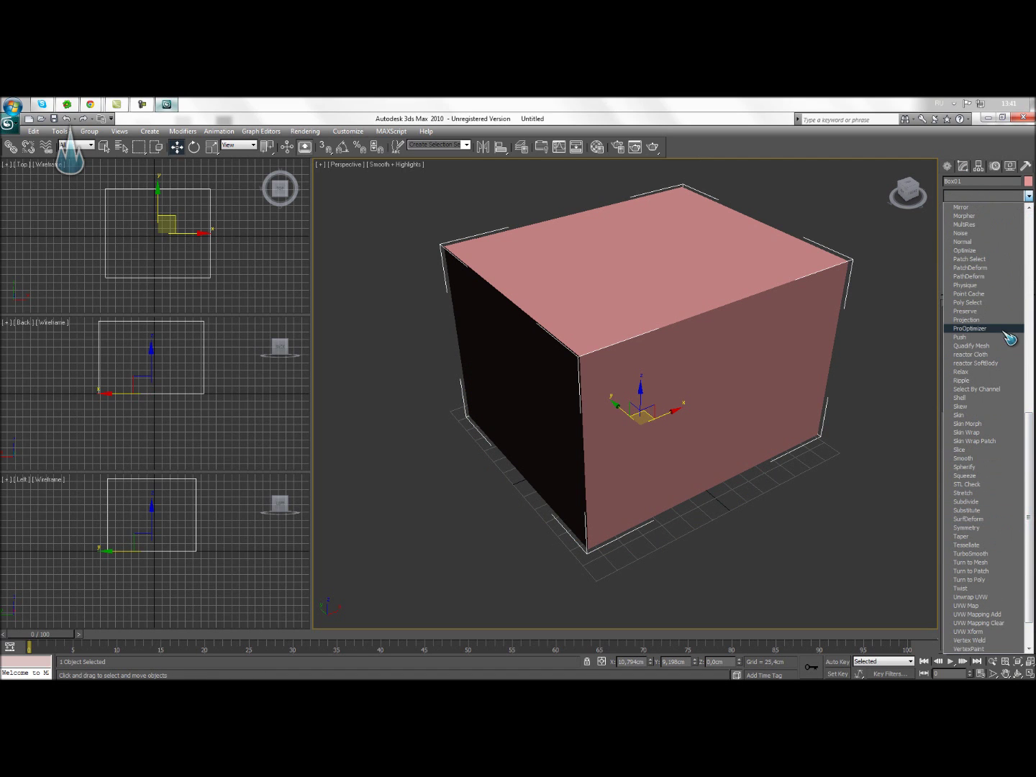
pyautogui.scroll(2, 1002, 295)
pyautogui.click(975, 294)
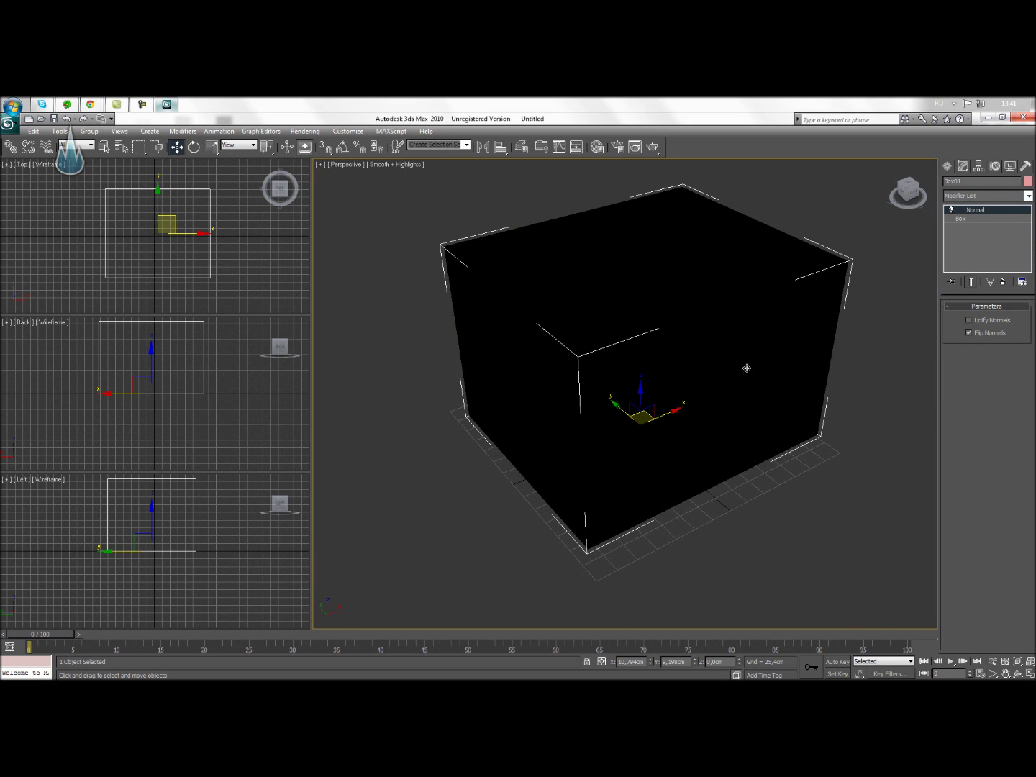
pyautogui.scroll(5, 747, 367)
pyautogui.scroll(3, 747, 367)
pyautogui.scroll(-3, 747, 367)
pyautogui.scroll(-5, 747, 367)
# Step: Collapse the box's stack to an Editable Mesh and render the perspective view
pyautogui.keyDown('alt'); pyautogui.moveTo(663, 439); pyautogui.dragTo(667, 462, button='middle'); pyautogui.keyUp('alt')
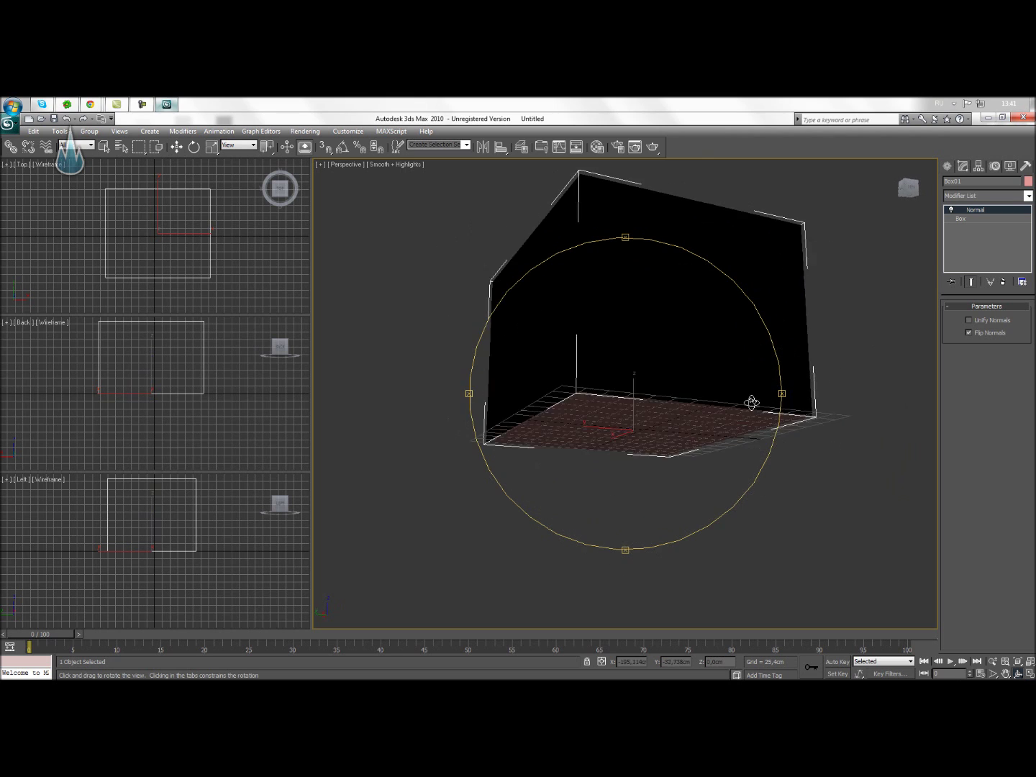
pyautogui.rightClick(1013, 221)
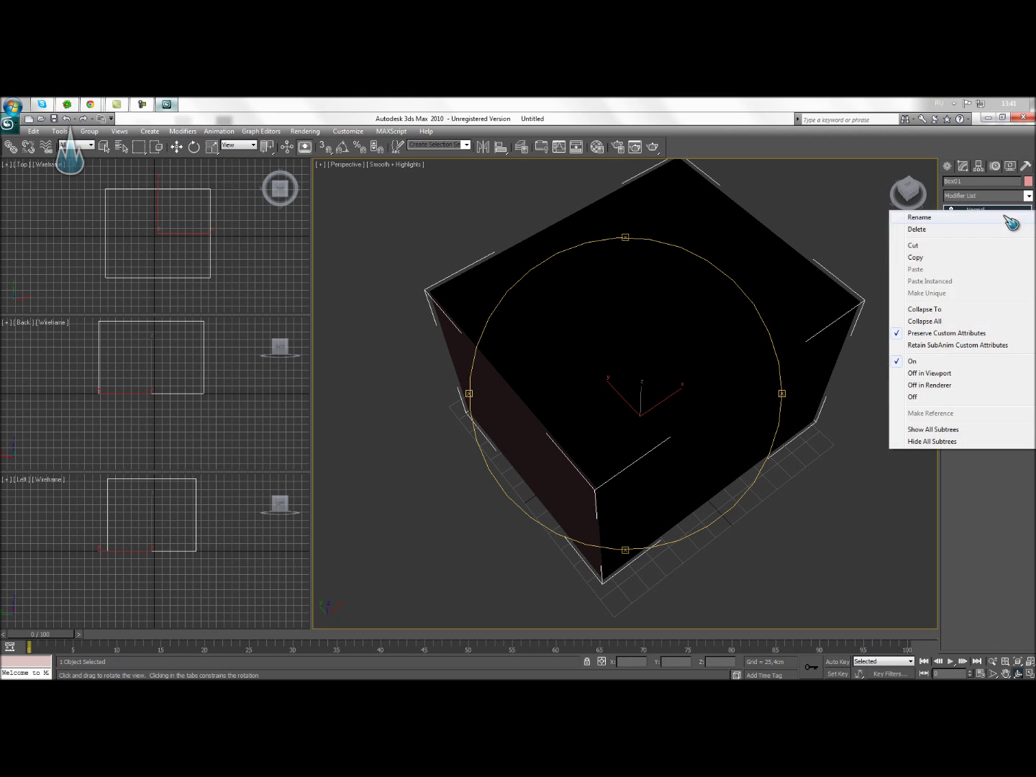
pyautogui.click(936, 316)
pyautogui.hotkey('shift', 'q')
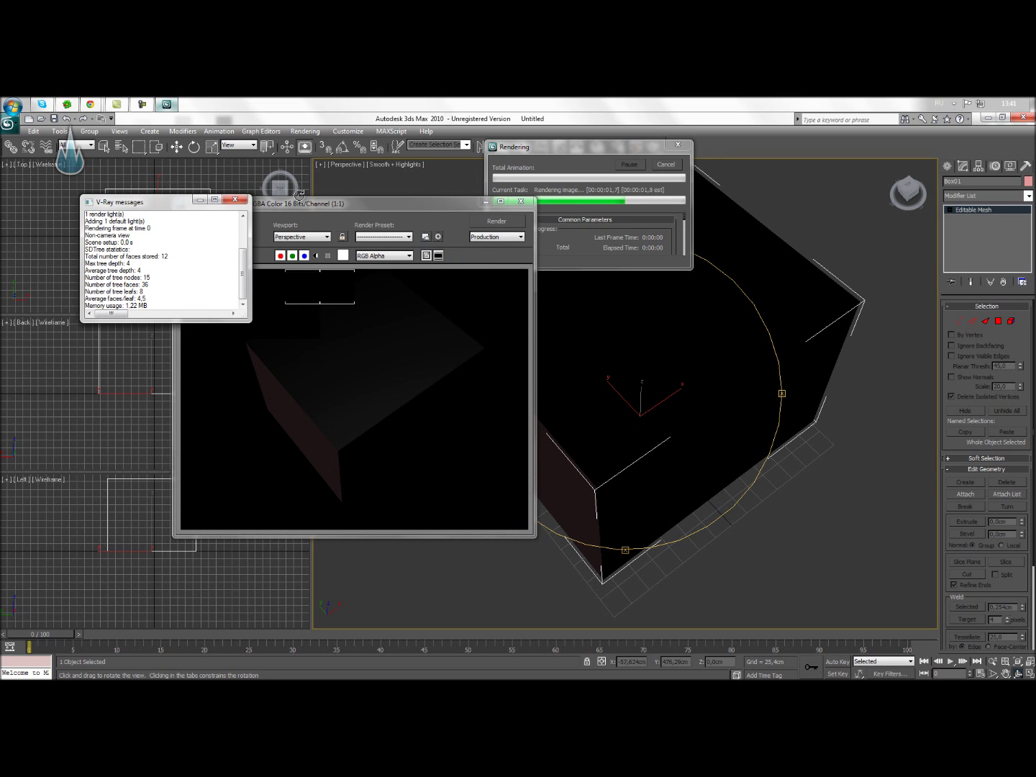
# Step: Dismiss the V-Ray log and rendered frame windows and bring up Render Setup with F10
pyautogui.click(235, 200)
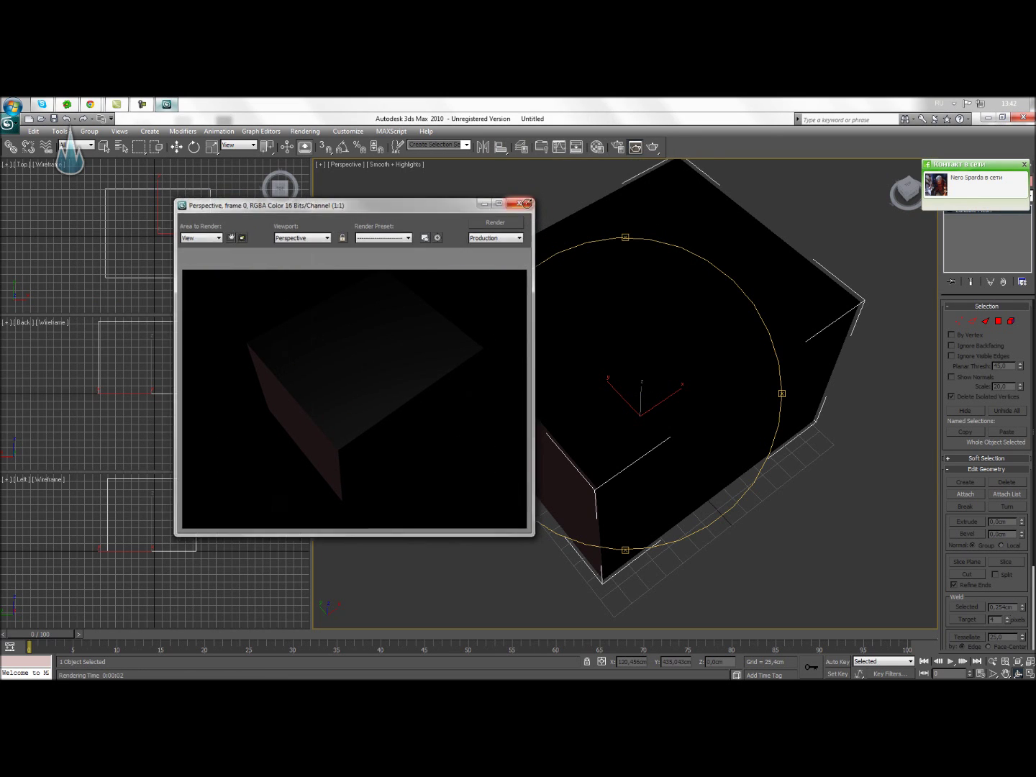
pyautogui.click(522, 202)
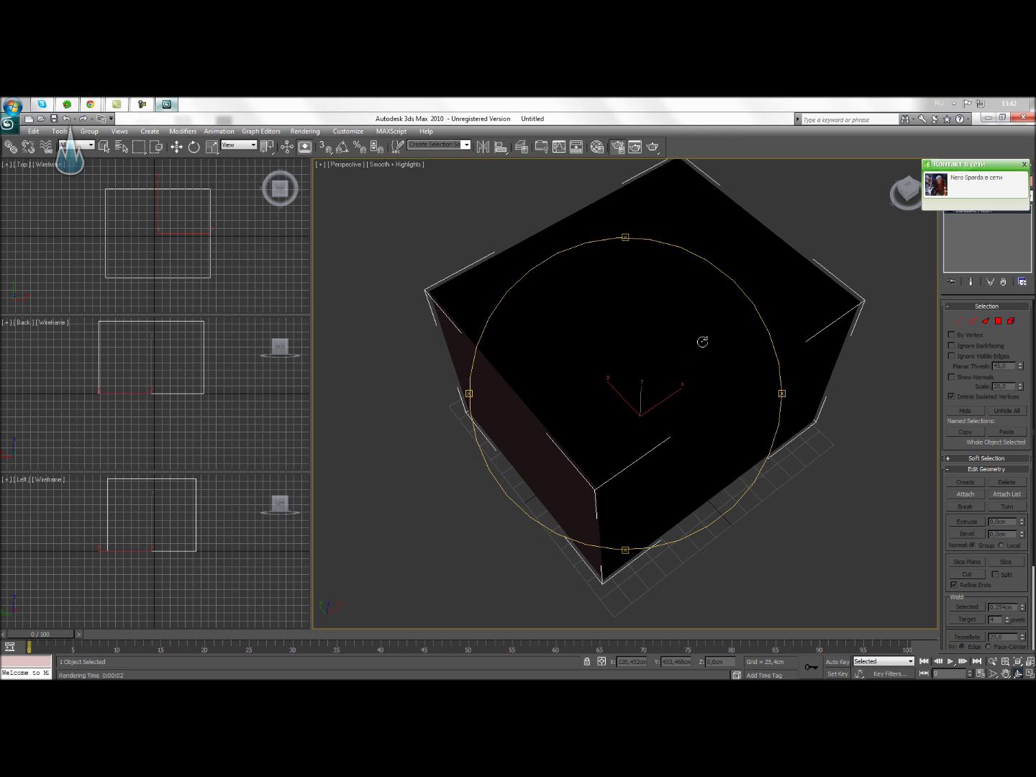
pyautogui.press('F10')
pyautogui.moveTo(703, 342); pyautogui.dragTo(705, 329)
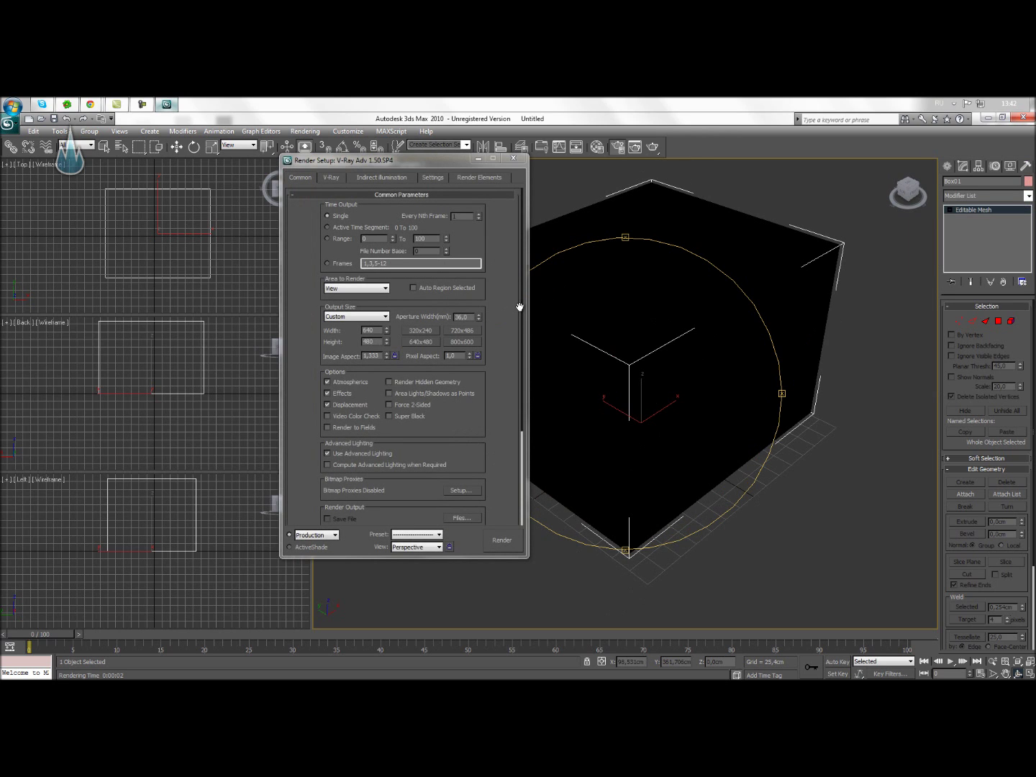
# Step: Assign Default Scanline Renderer as the production renderer and render the box's interior
pyautogui.scroll(-5, 520, 308)
pyautogui.click(463, 469)
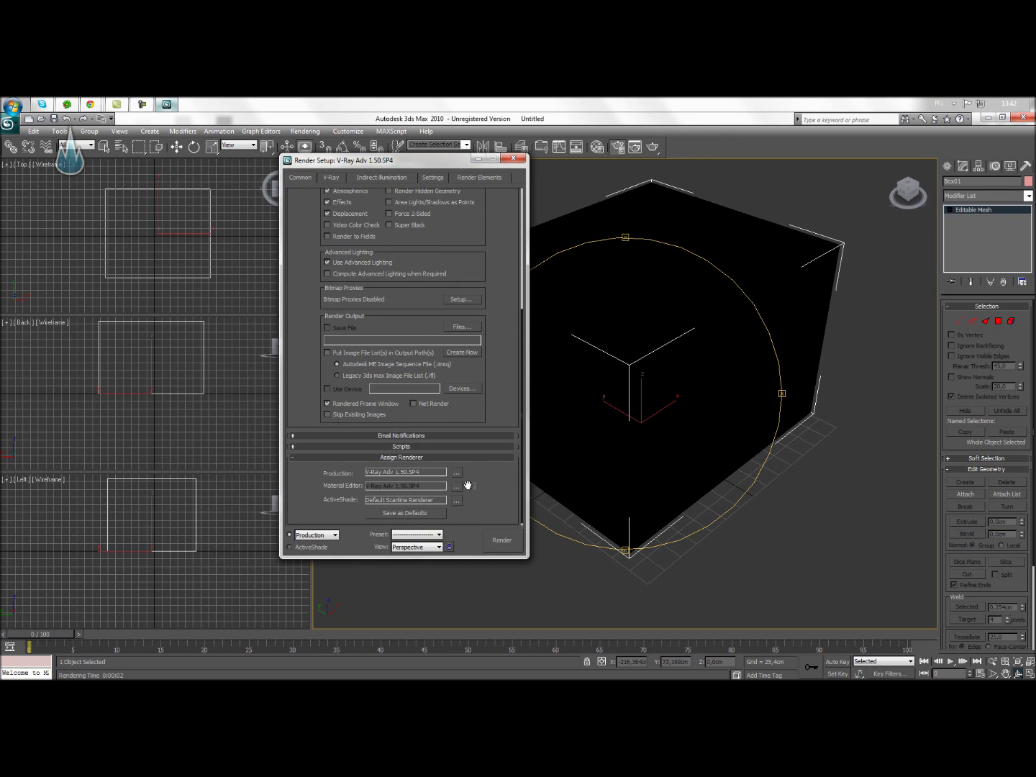
pyautogui.click(457, 473)
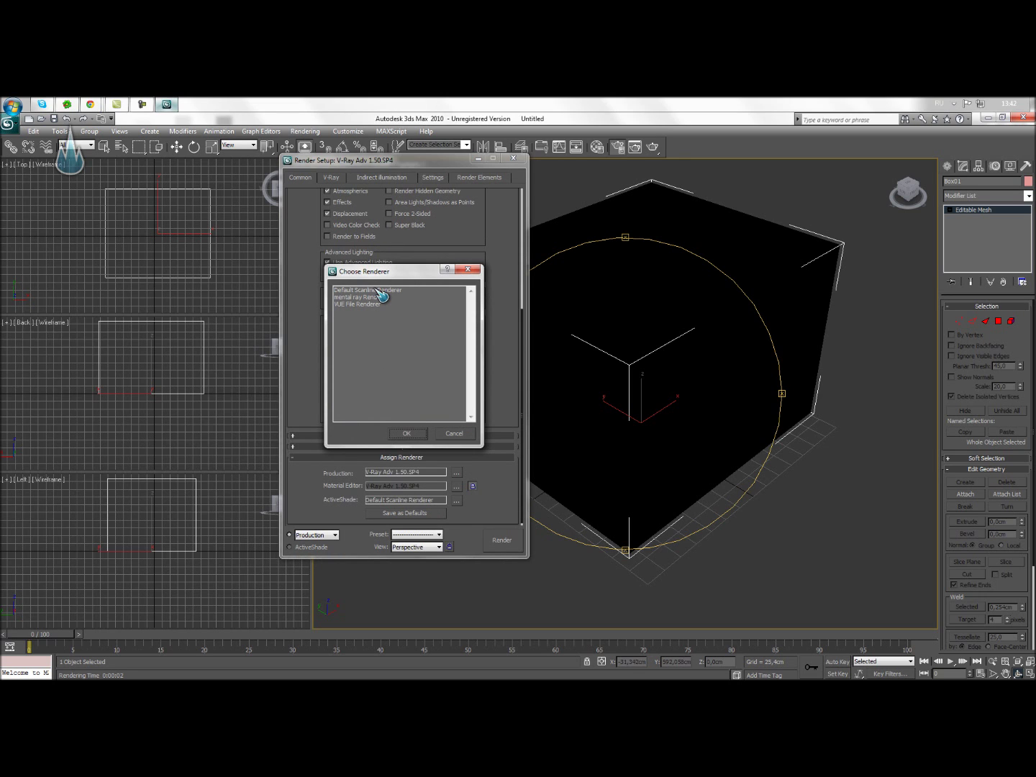
pyautogui.doubleClick(367, 290)
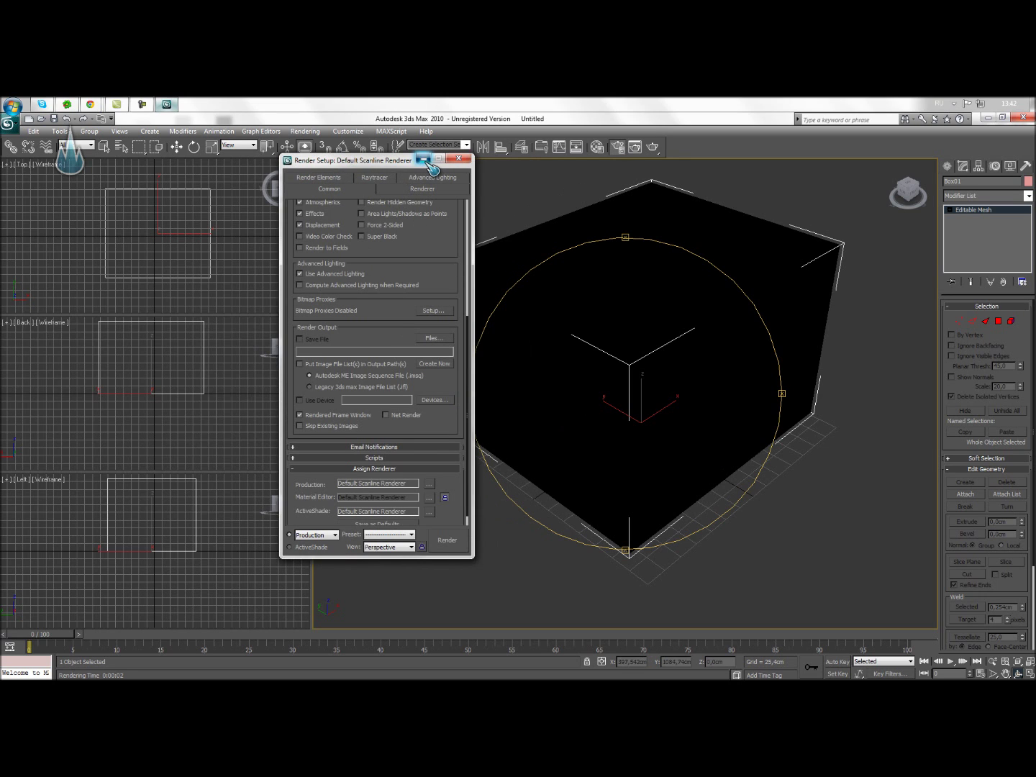
pyautogui.click(458, 159)
pyautogui.click(652, 146)
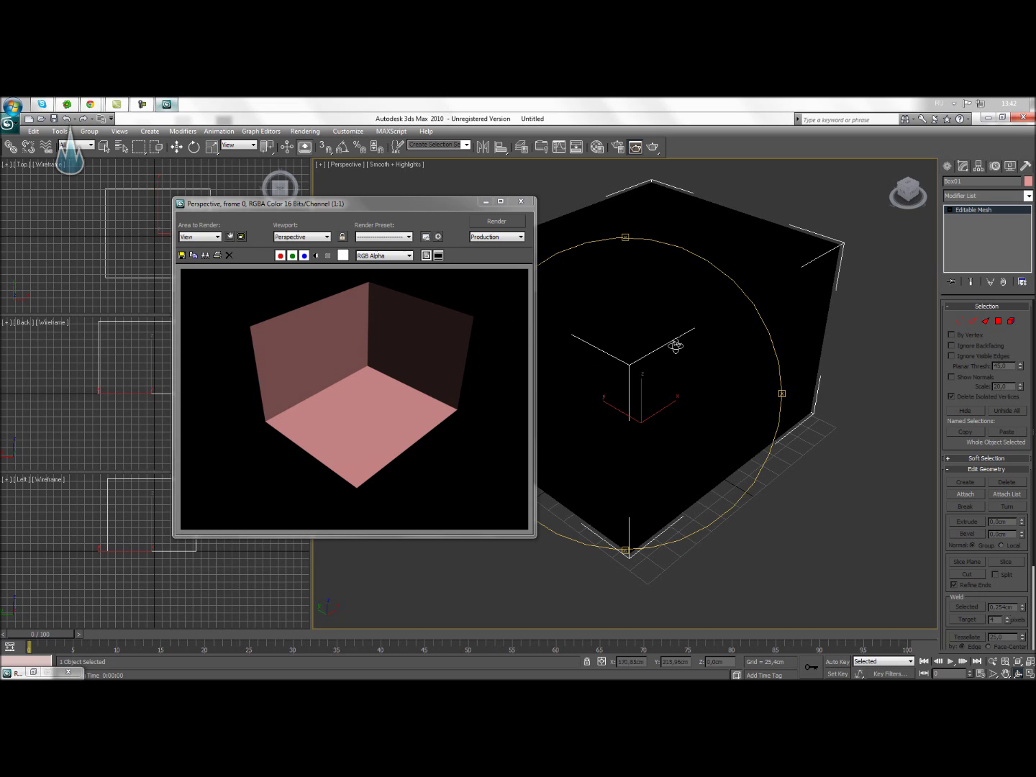
pyautogui.click(485, 202)
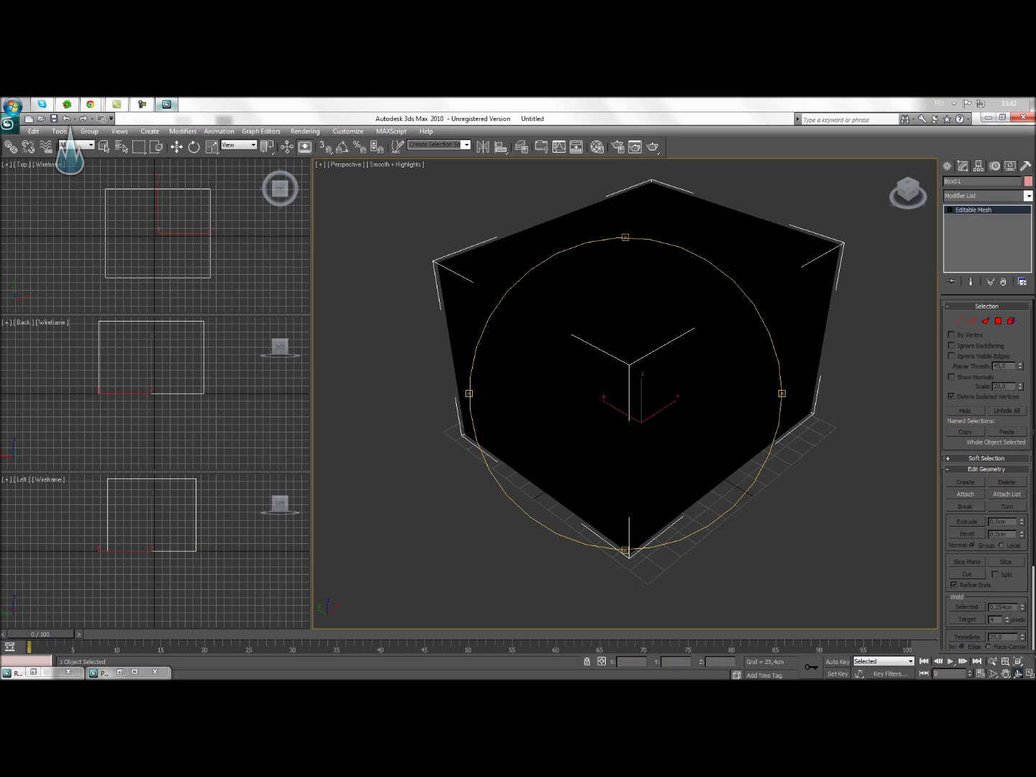
# Step: Pan, zoom and orbit inside the box to view its pink walls and floor, then delete it
pyautogui.click(1006, 672)
pyautogui.moveTo(635, 282); pyautogui.dragTo(641, 326)
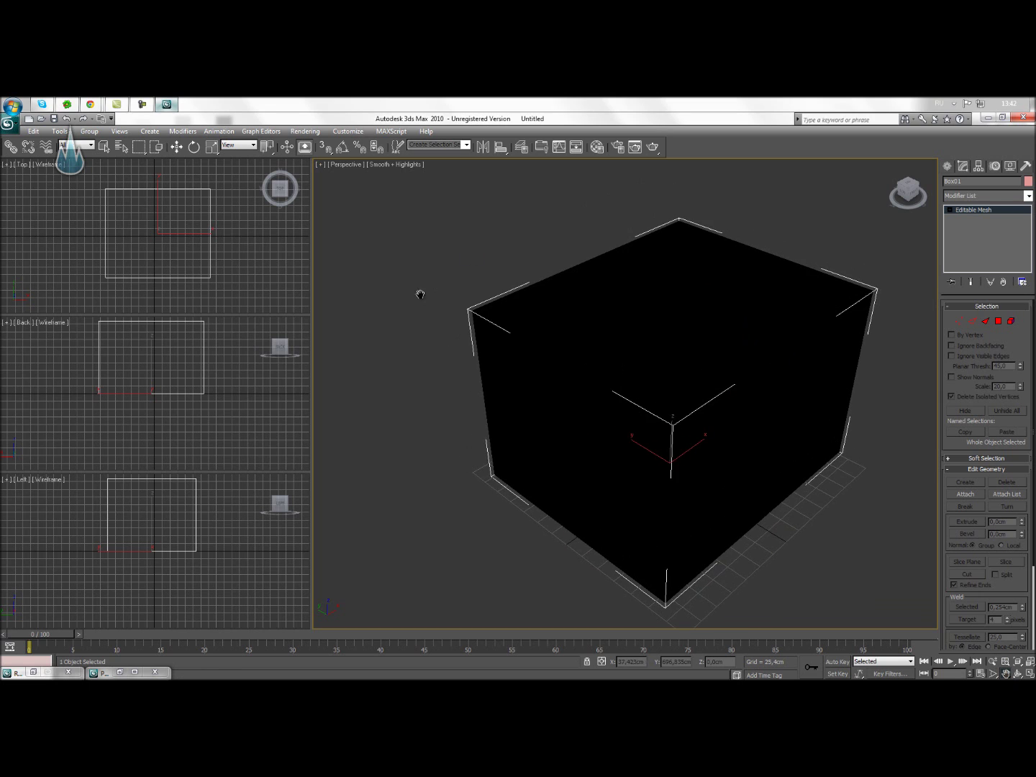
pyautogui.scroll(3, 655, 327)
pyautogui.scroll(2, 670, 325)
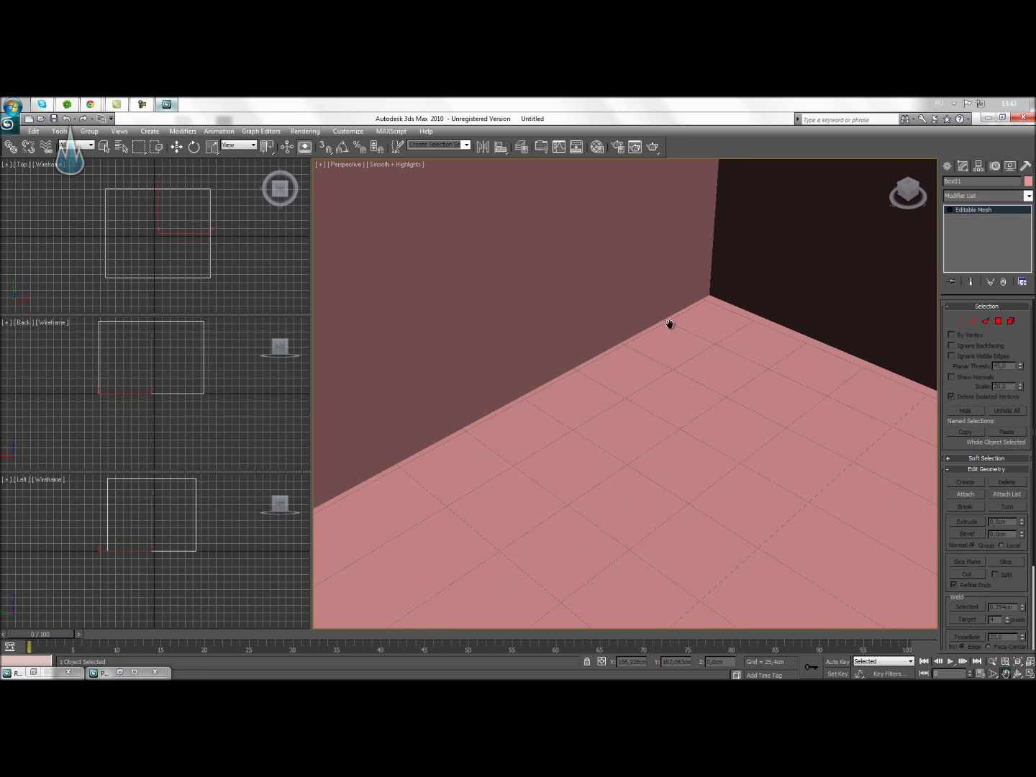
pyautogui.click(1020, 673)
pyautogui.moveTo(580, 360)
pyautogui.mouseDown()
pyautogui.moveTo(465, 299)
pyautogui.moveTo(393, 302)
pyautogui.moveTo(366, 359)
pyautogui.moveTo(365, 394)
pyautogui.moveTo(205, 364)
pyautogui.moveTo(331, 312)
pyautogui.moveTo(397, 364)
pyautogui.moveTo(632, 353)
pyautogui.moveTo(587, 295)
pyautogui.moveTo(490, 303)
pyautogui.moveTo(486, 364)
pyautogui.moveTo(597, 385)
pyautogui.moveTo(633, 411)
pyautogui.mouseUp()
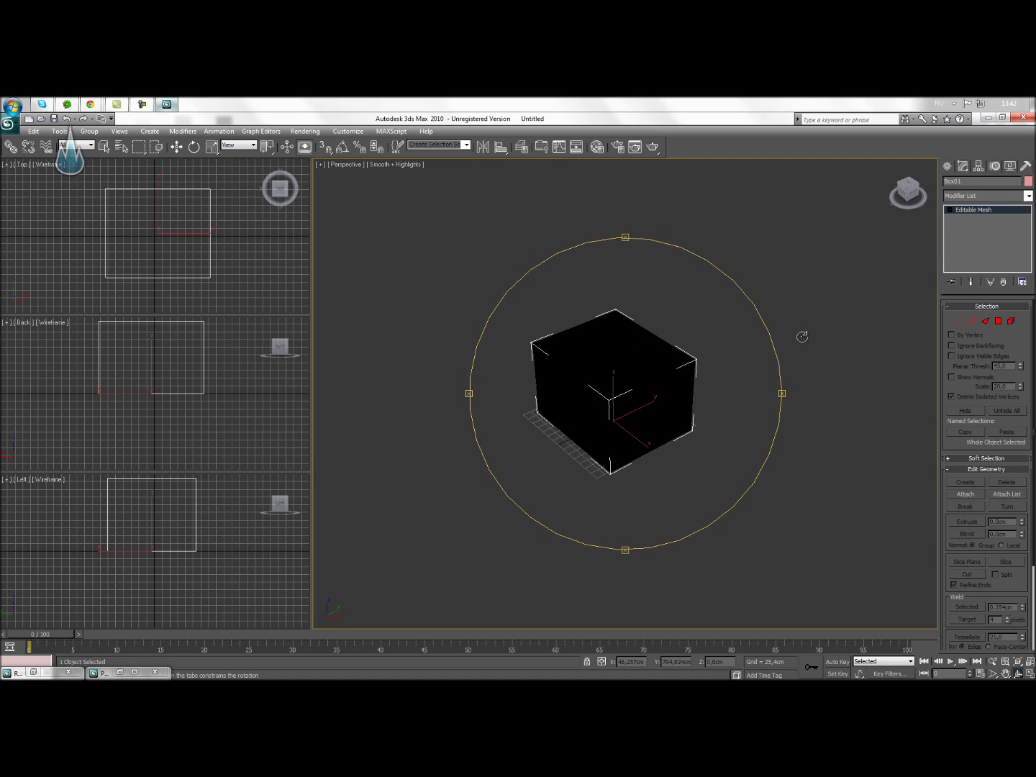
pyautogui.press('Delete')
# Step: Create a teapot at the grid centre
pyautogui.click(949, 166)
pyautogui.click(967, 281)
pyautogui.moveTo(626, 430)
pyautogui.mouseDown()
pyautogui.moveTo(601, 403)
pyautogui.moveTo(632, 397)
pyautogui.mouseUp()
pyautogui.scroll(5, 631, 396)
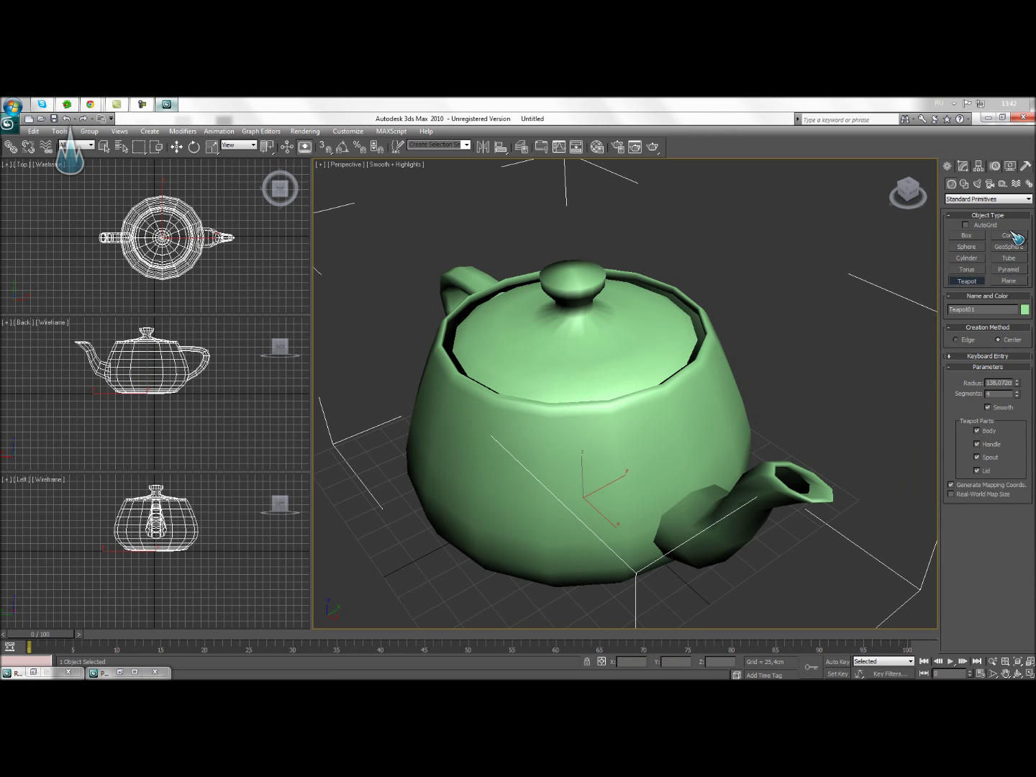
pyautogui.click(962, 166)
pyautogui.press('w')
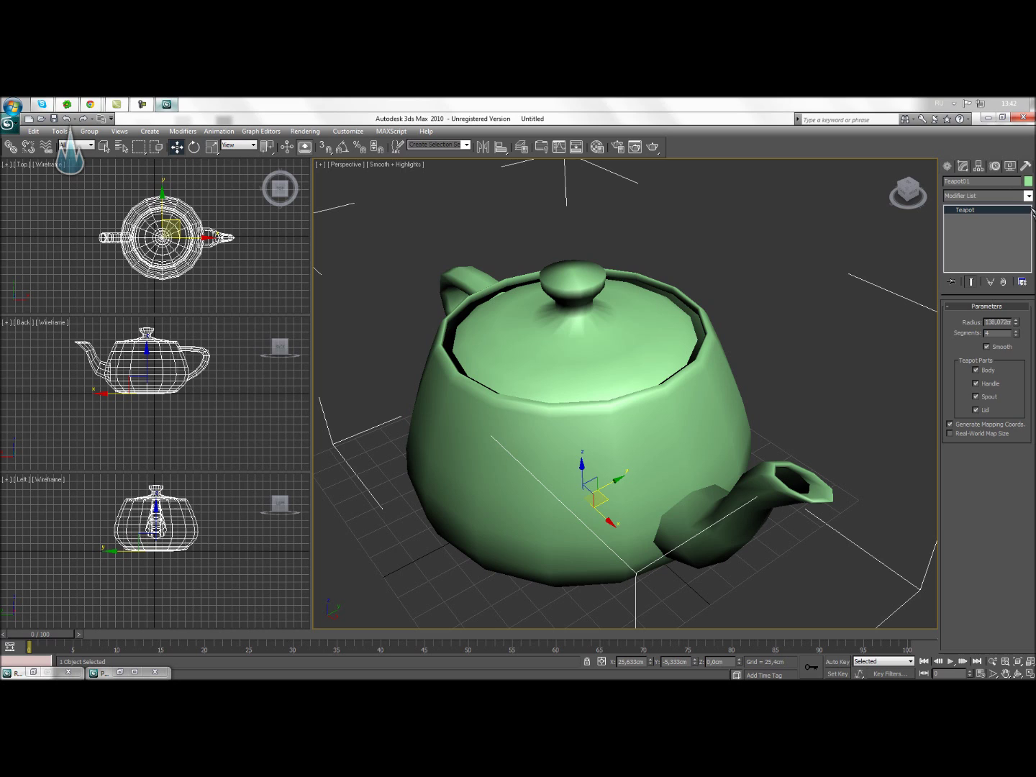
# Step: Add then remove a trial Optimize modifier, and raise the teapot's Segments to 25
pyautogui.click(1028, 197)
pyautogui.scroll(-5, 1011, 419)
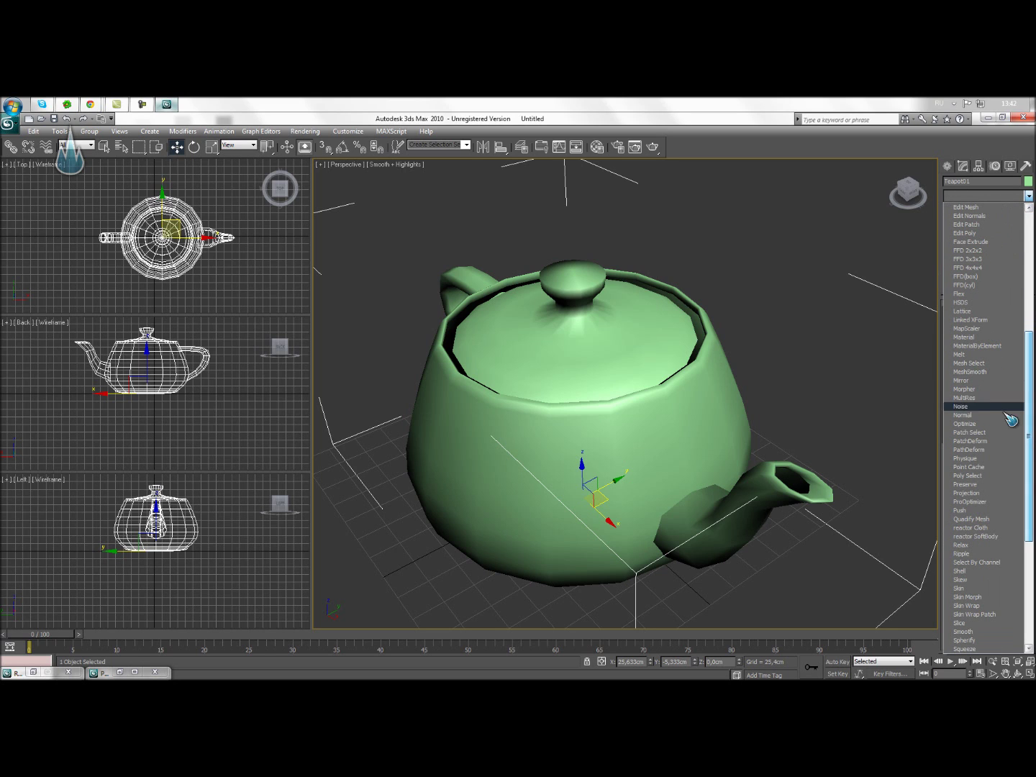
pyautogui.click(989, 423)
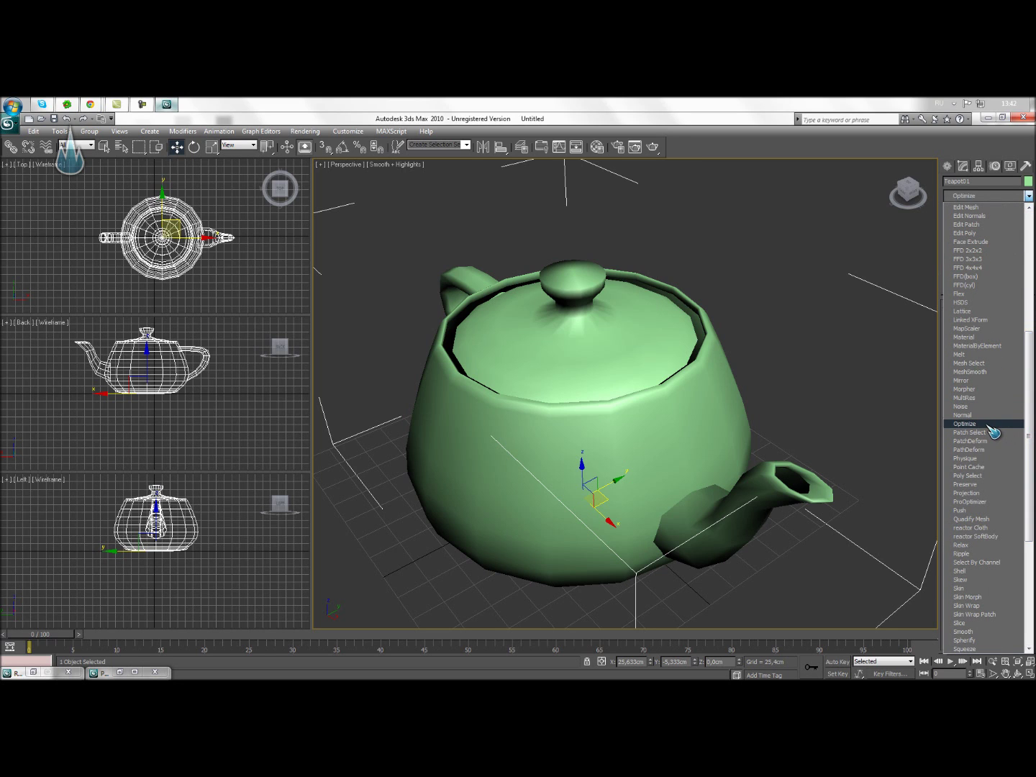
pyautogui.rightClick(992, 217)
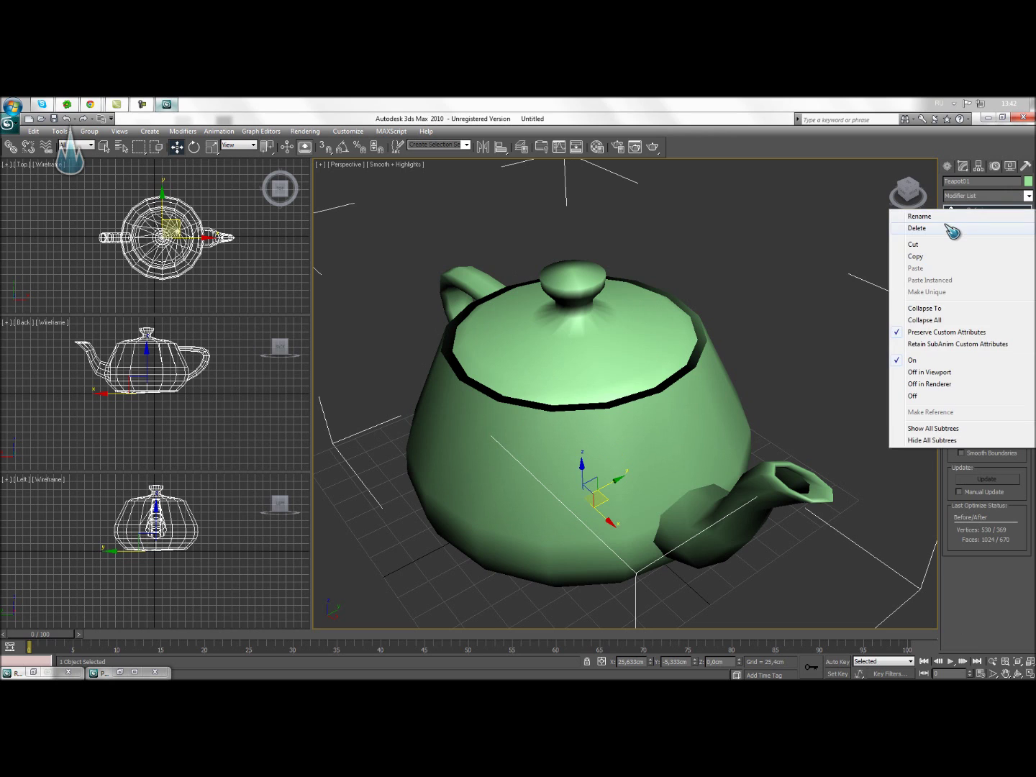
pyautogui.click(916, 227)
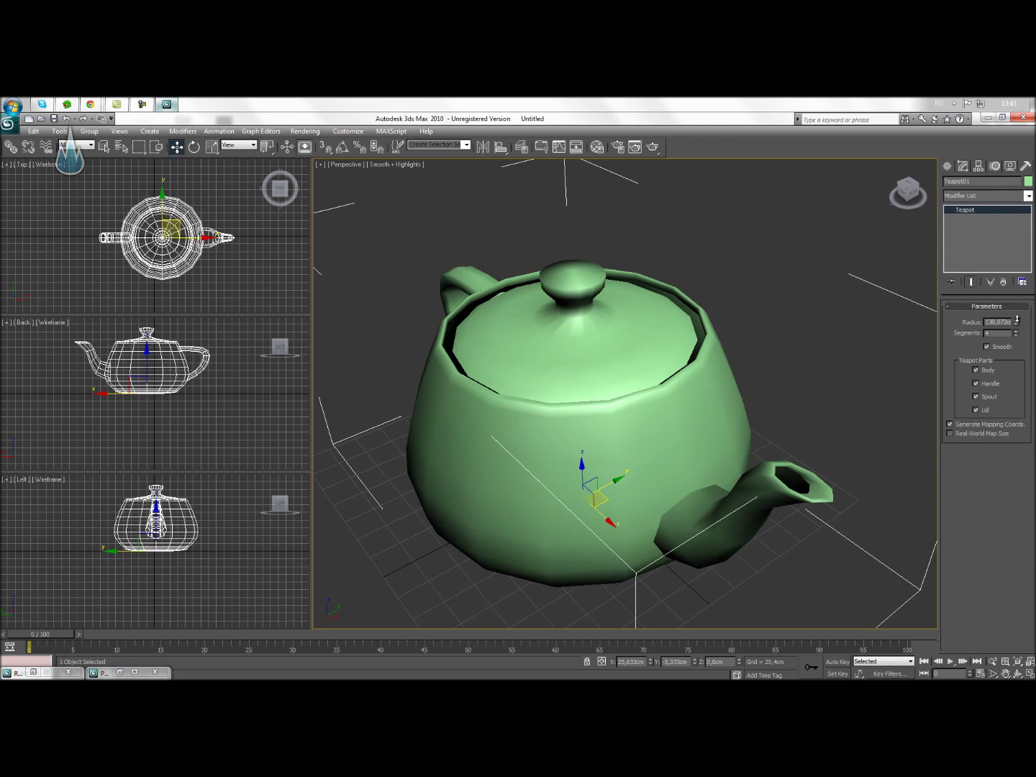
pyautogui.moveTo(1017, 320); pyautogui.dragTo(1030, 225)
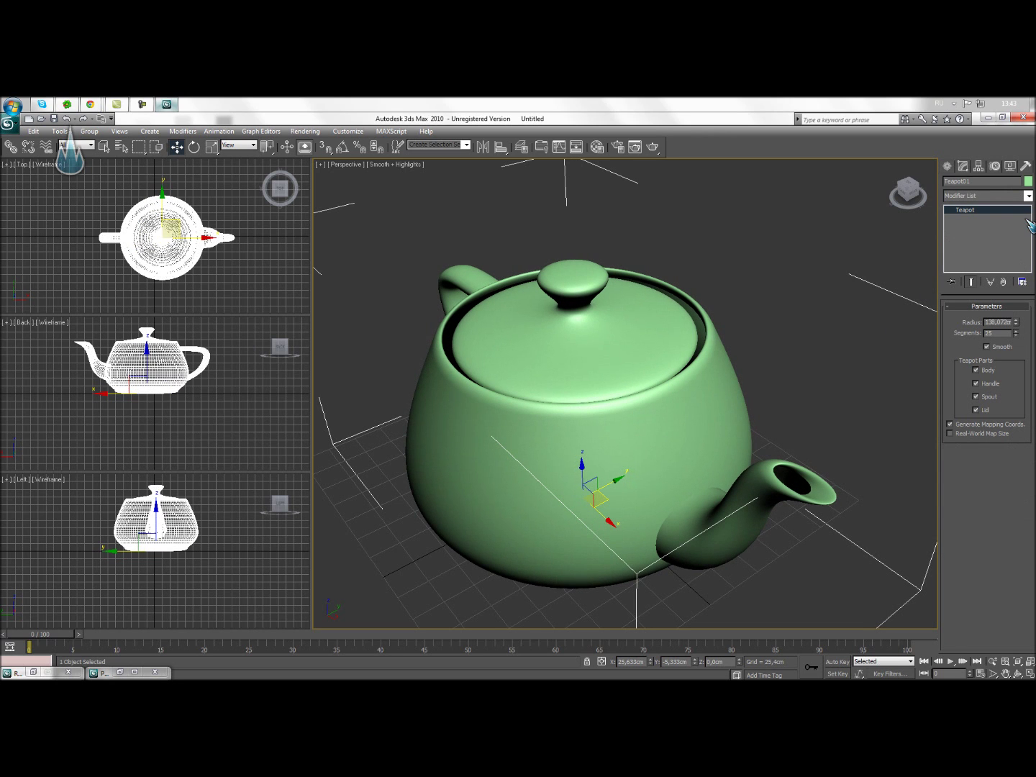
# Step: Show edged faces in the Perspective view and reselect the teapot
pyautogui.click(410, 177)
pyautogui.click(454, 227)
pyautogui.click(738, 418)
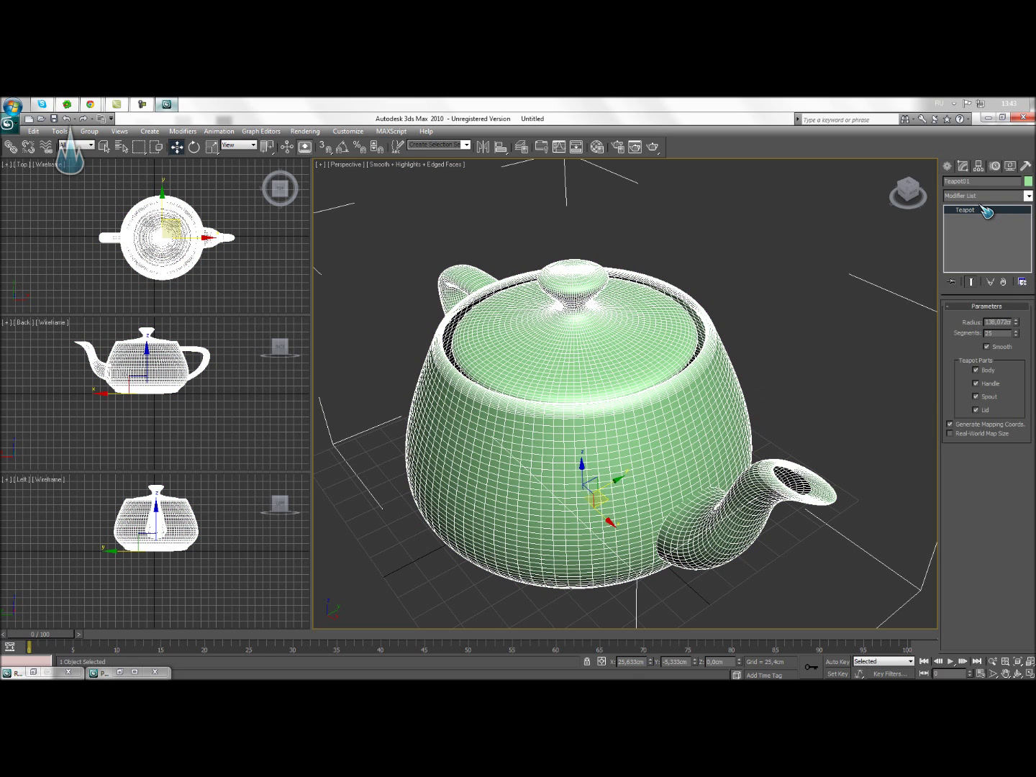
# Step: Adjust the teapot's Segments to 20 and bring up the modifier list
pyautogui.moveTo(1017, 334); pyautogui.dragTo(1023, 381)
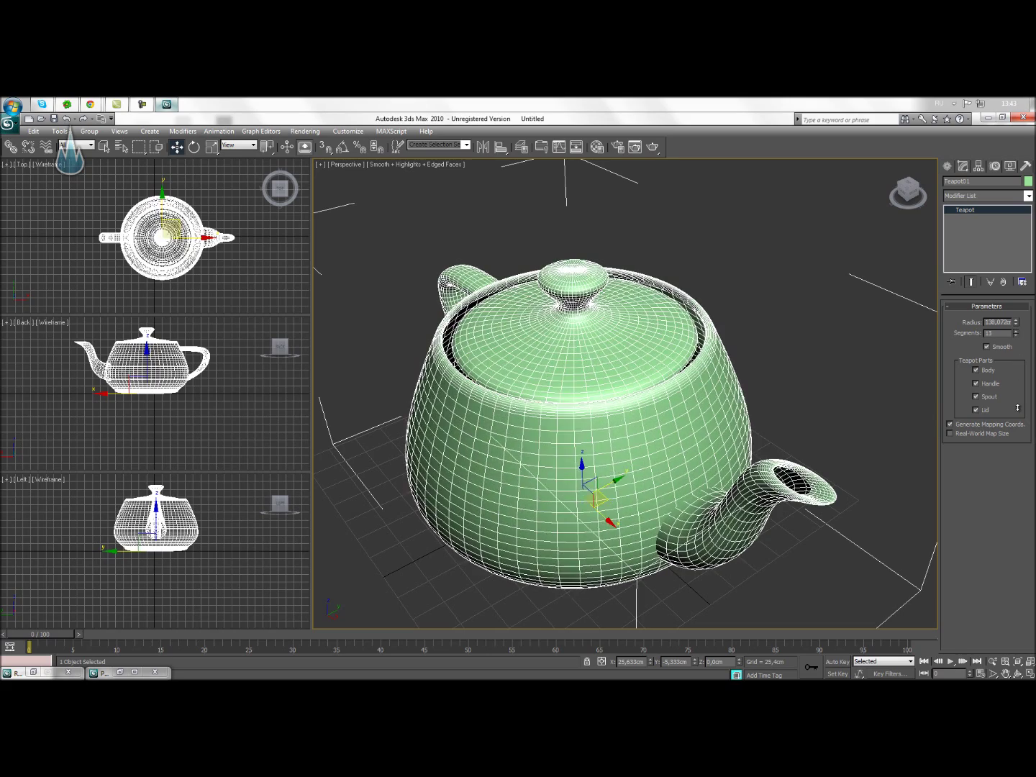
pyautogui.click(1015, 331)
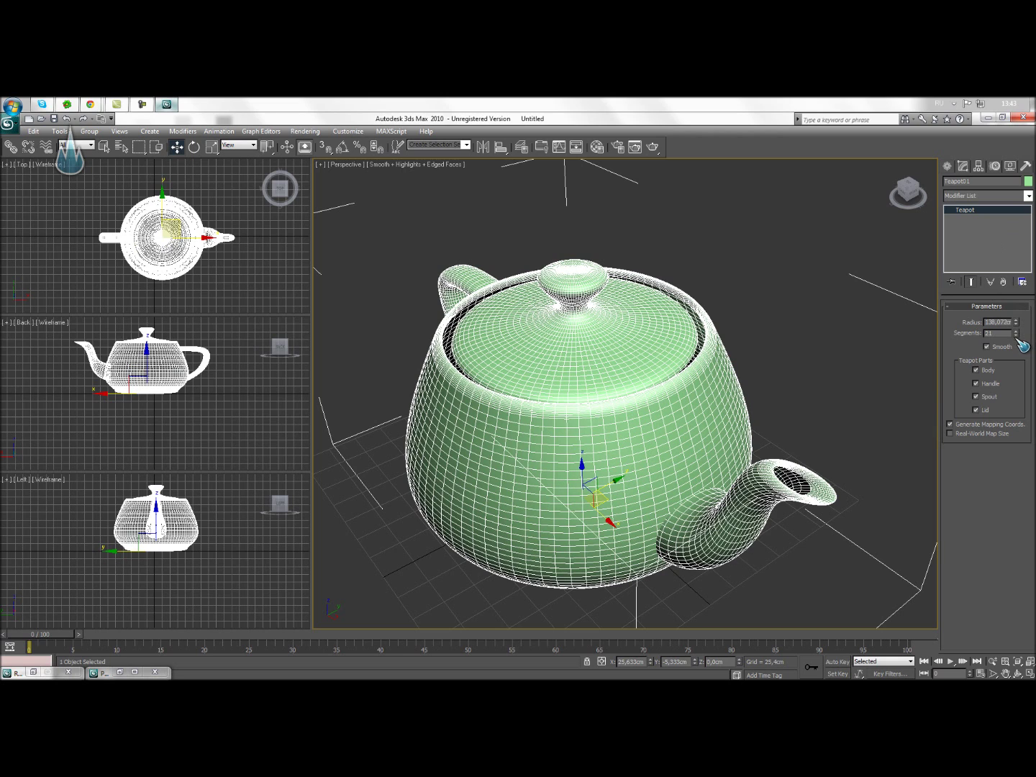
pyautogui.click(1029, 195)
pyautogui.scroll(-5, 979, 418)
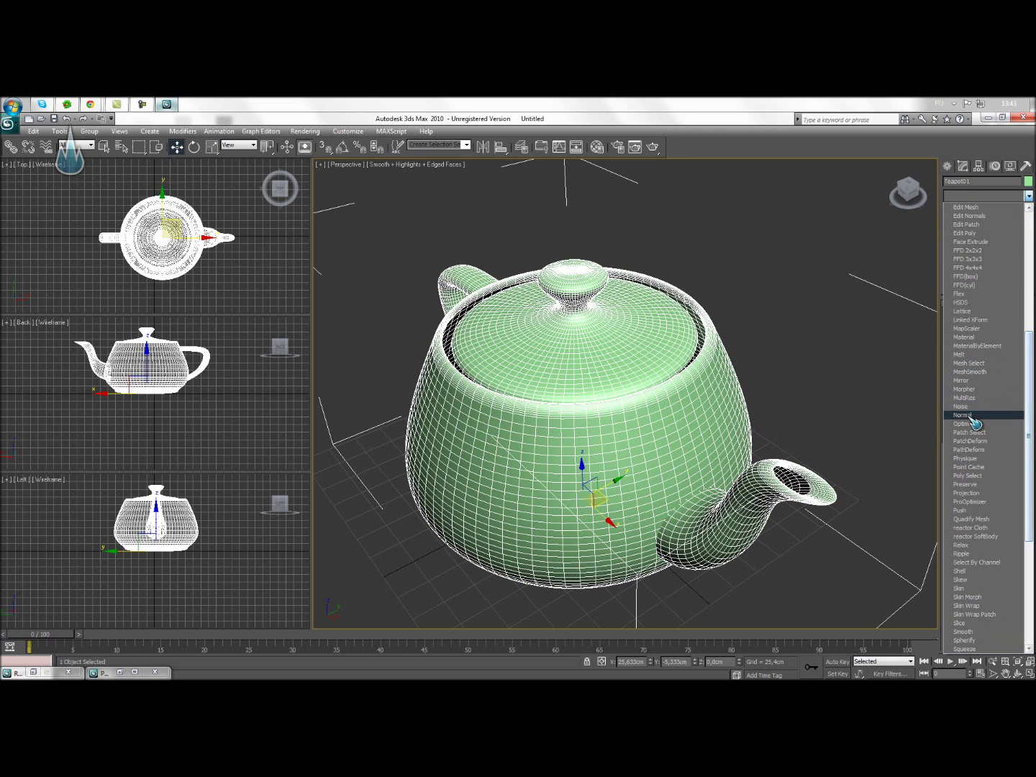
# Step: Apply Optimize to cut the teapot from 25600 to 7412 faces, and orbit to inspect the coarser mesh
pyautogui.click(970, 424)
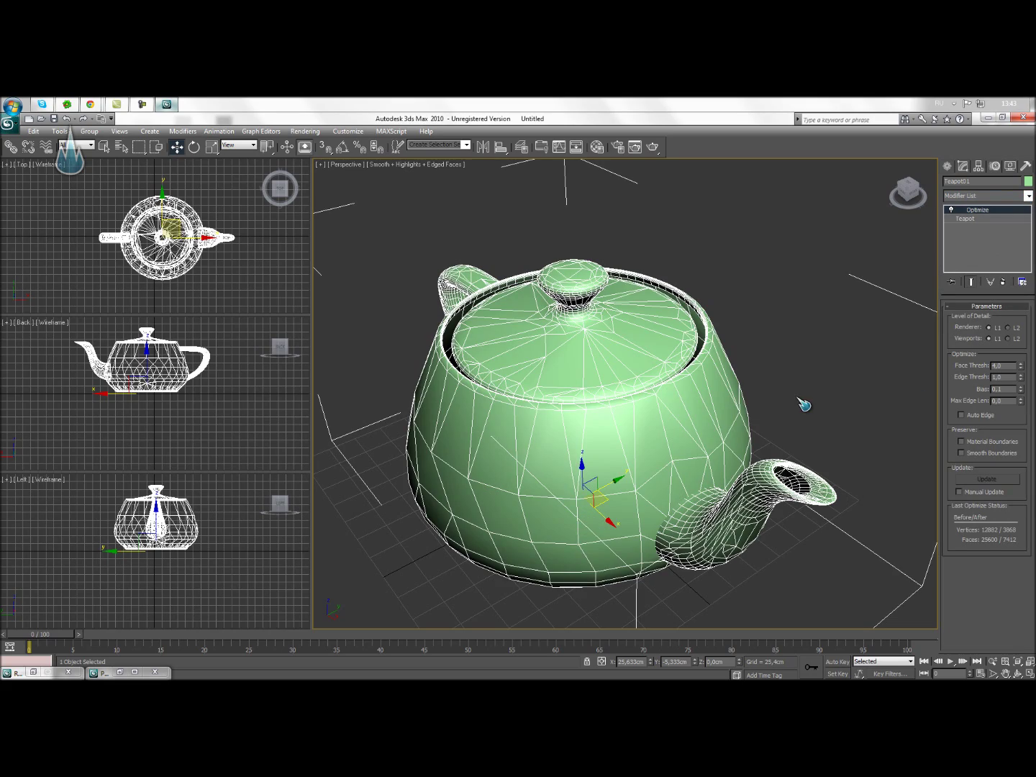
pyautogui.press('e')
pyautogui.moveTo(625, 451)
pyautogui.keyDown('alt'); pyautogui.mouseDown(button='middle')
pyautogui.moveTo(642, 295)
pyautogui.moveTo(470, 190)
pyautogui.mouseUp(button='middle'); pyautogui.keyUp('alt')
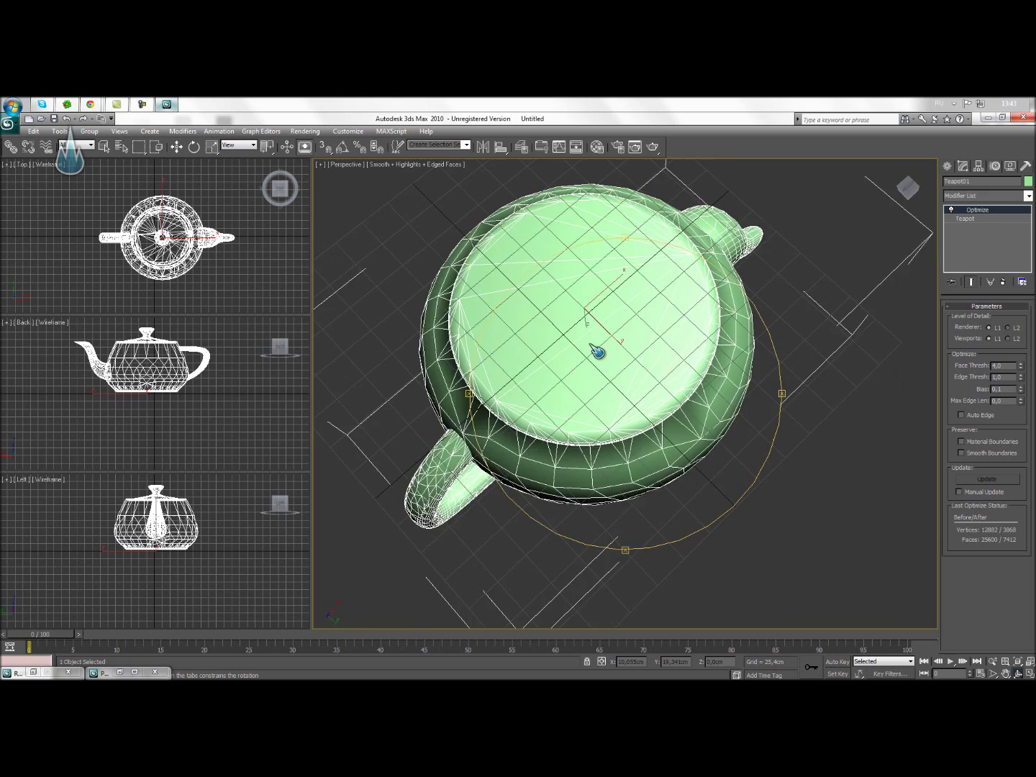